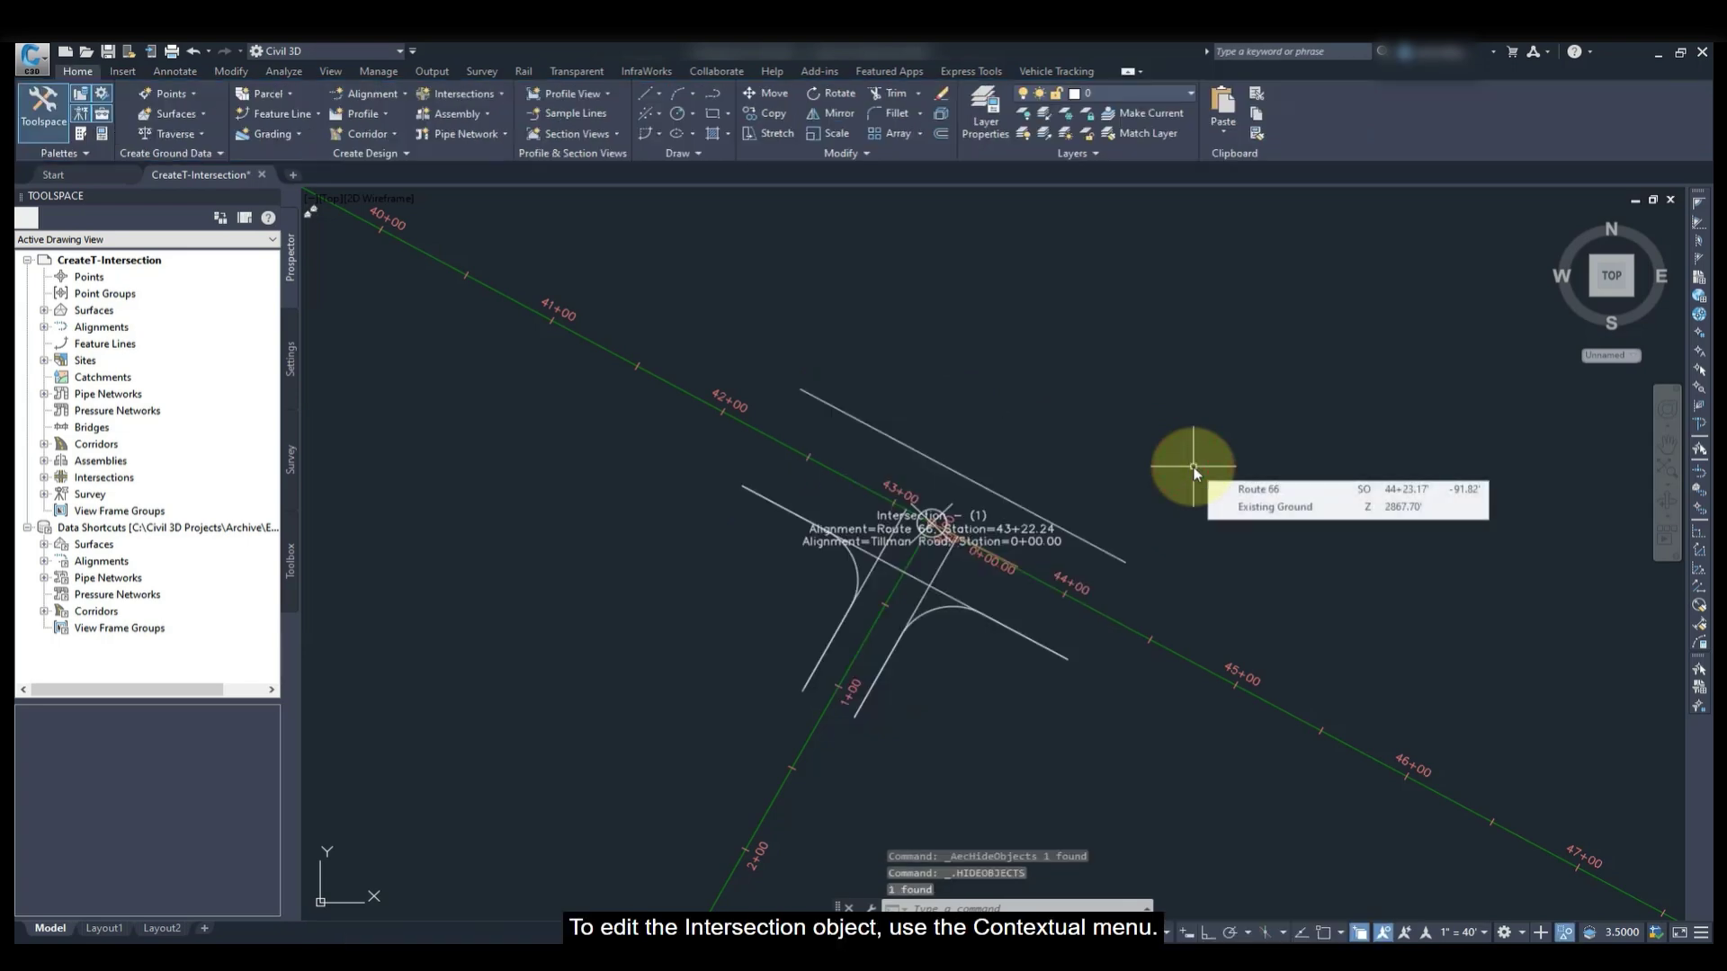
Edit the intersection's offset parameters and set the left offset of the primary road, Route 66, to 27'
click(933, 521)
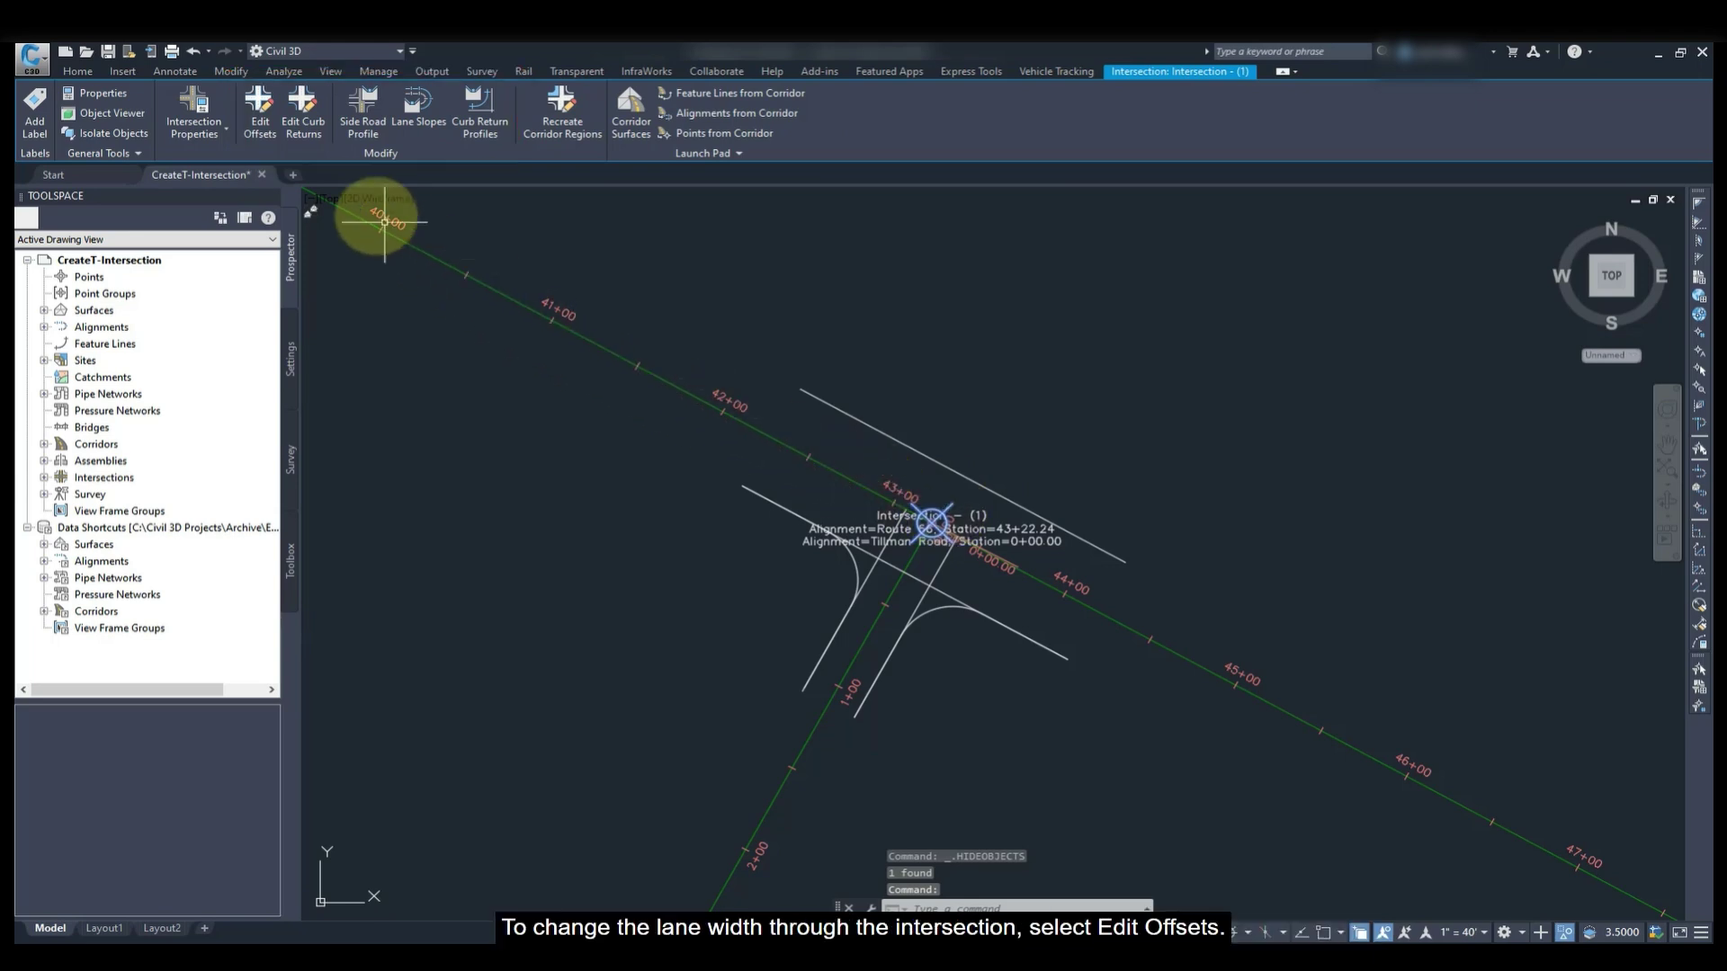
click(266, 133)
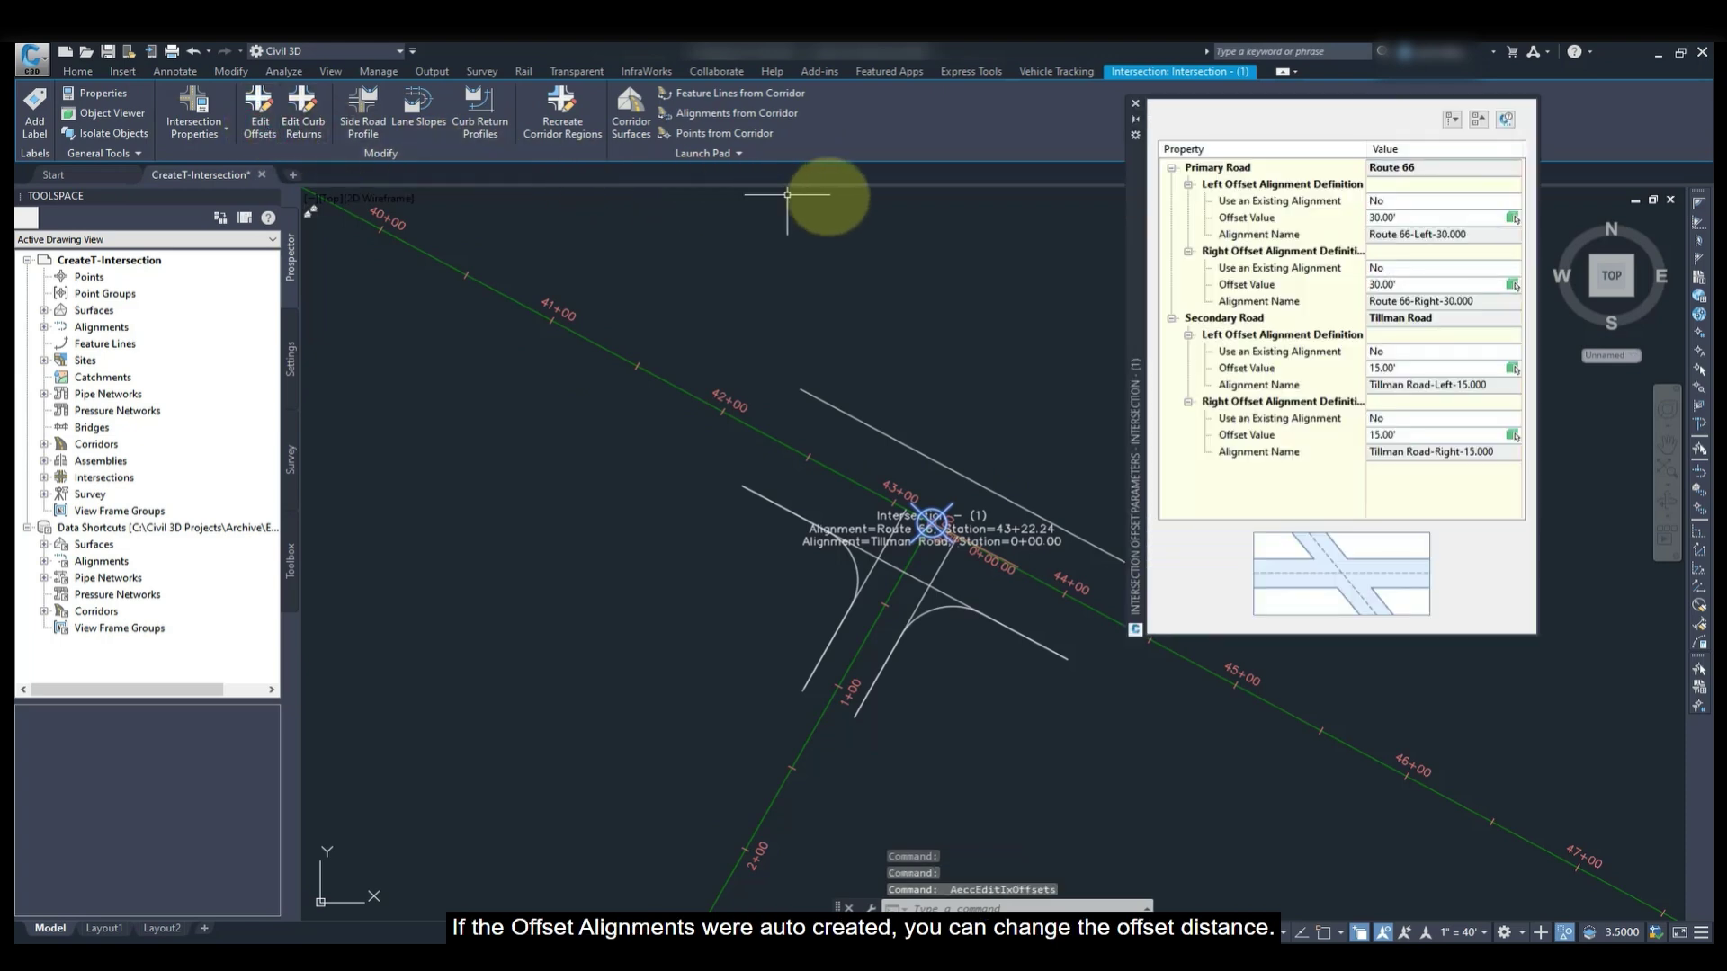
click(1385, 216)
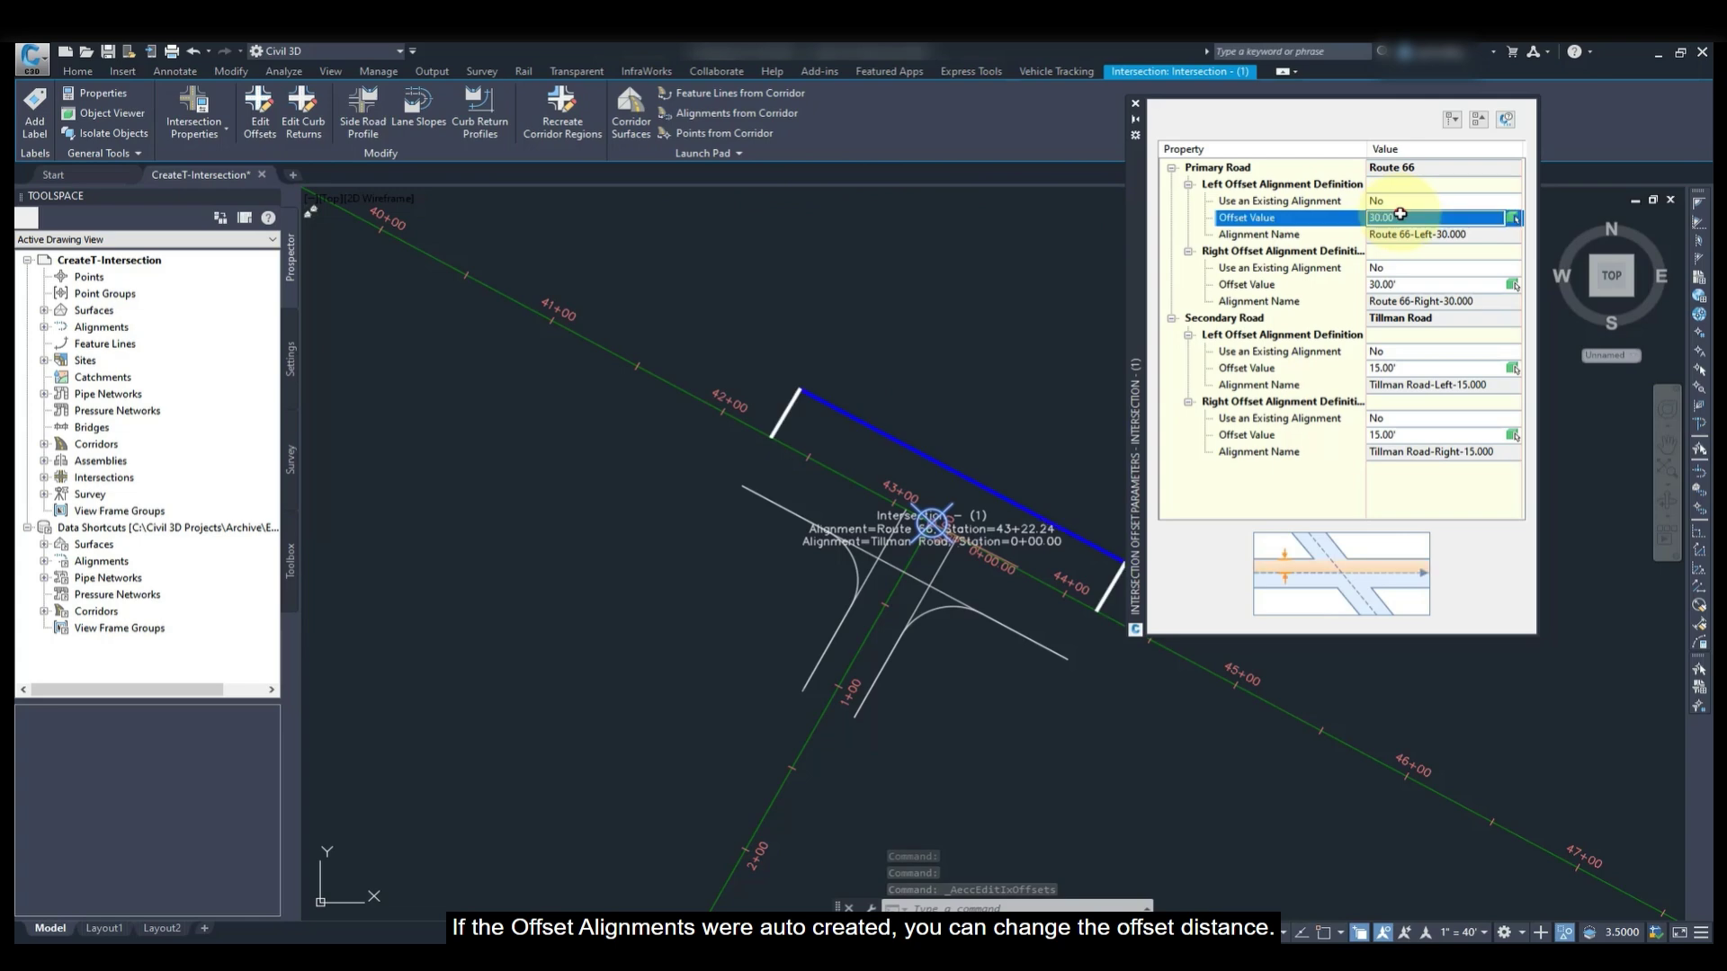
text(27)
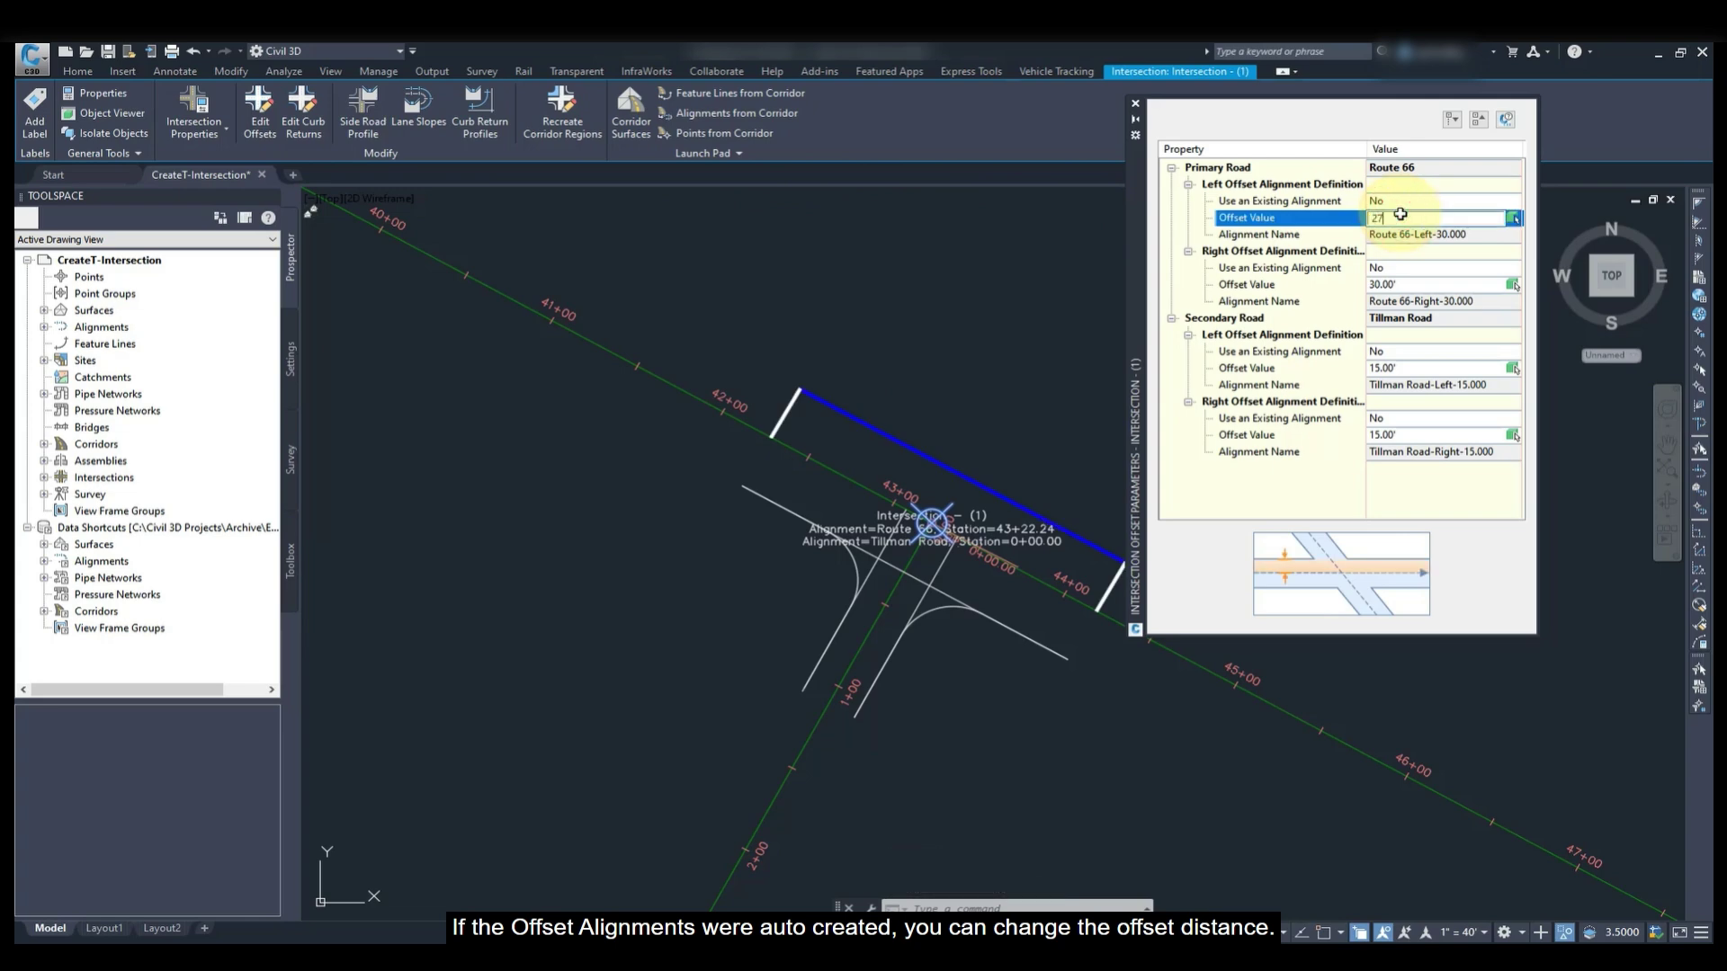
key(Return)
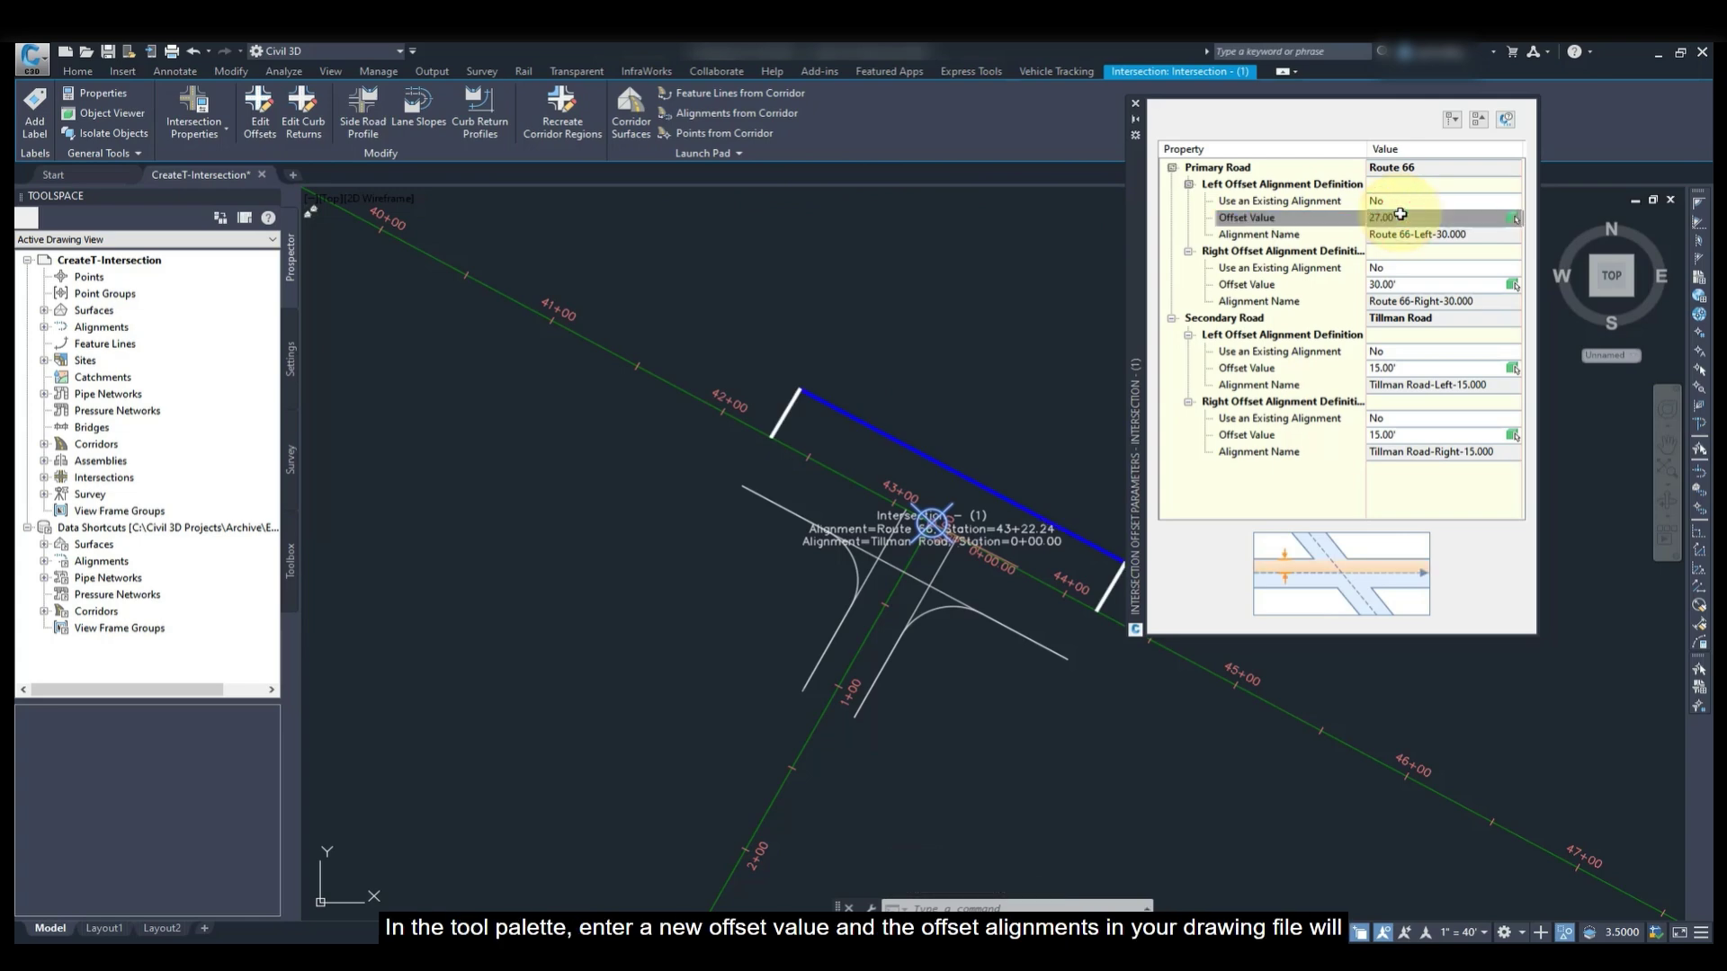
Set the right offset of Route 66 to 27' and close the intersection offset parameters
click(1402, 285)
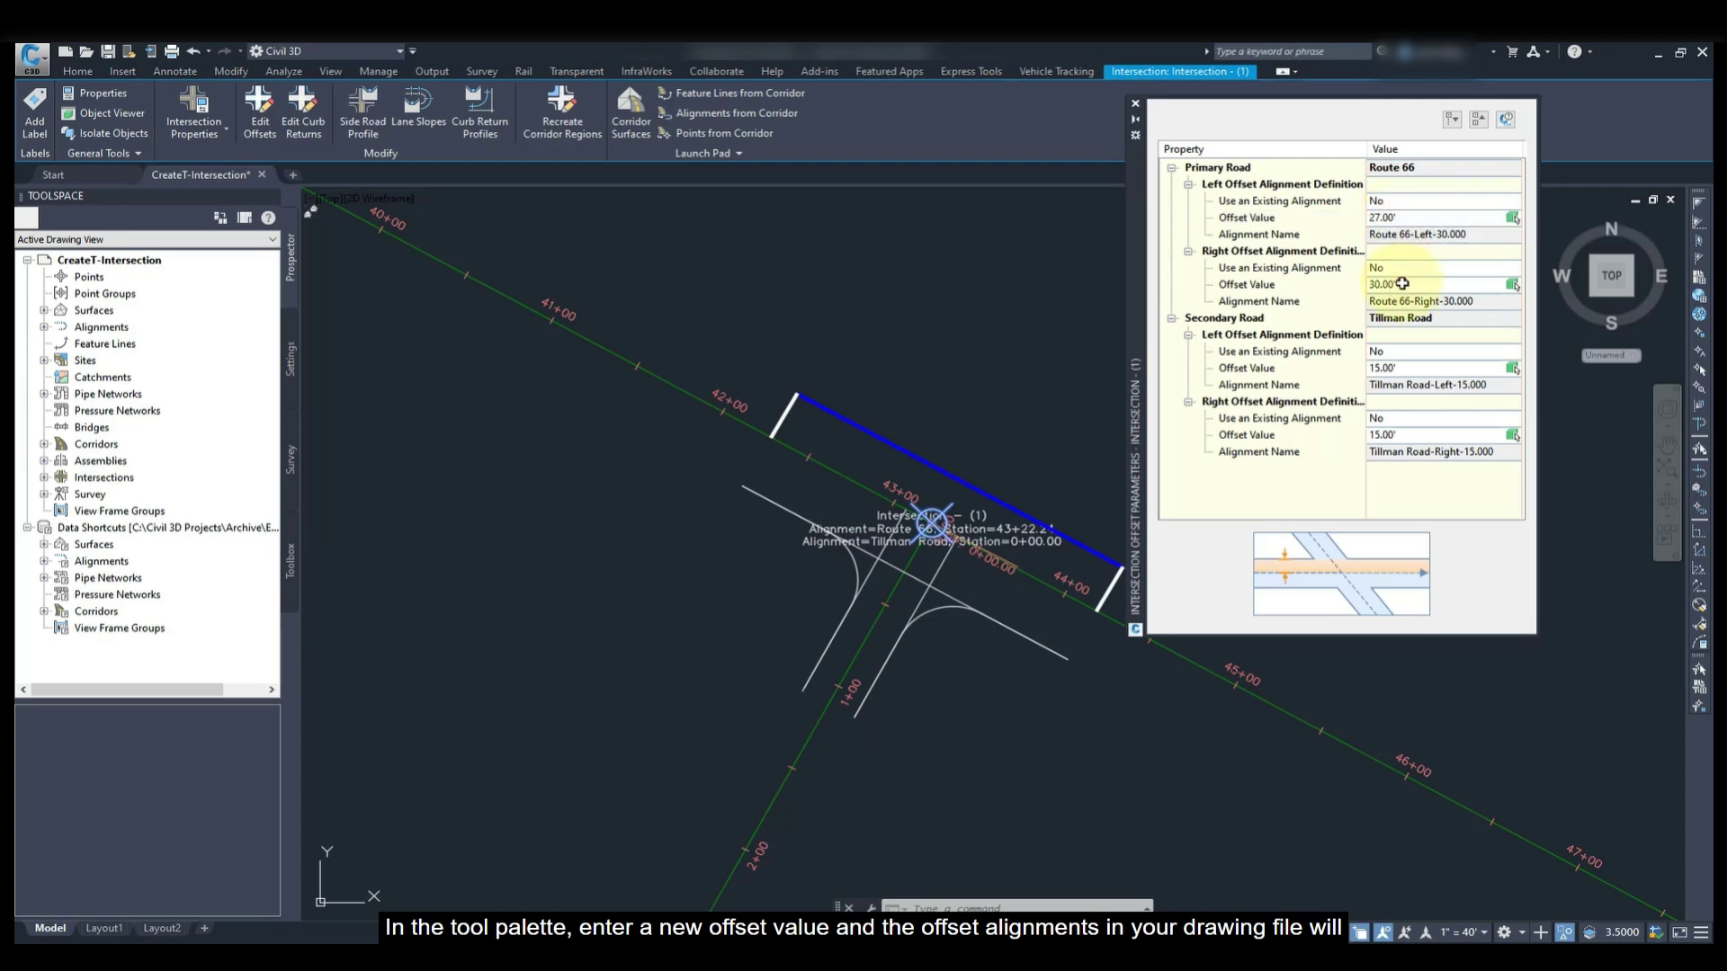
drag(1402, 283, 1364, 288)
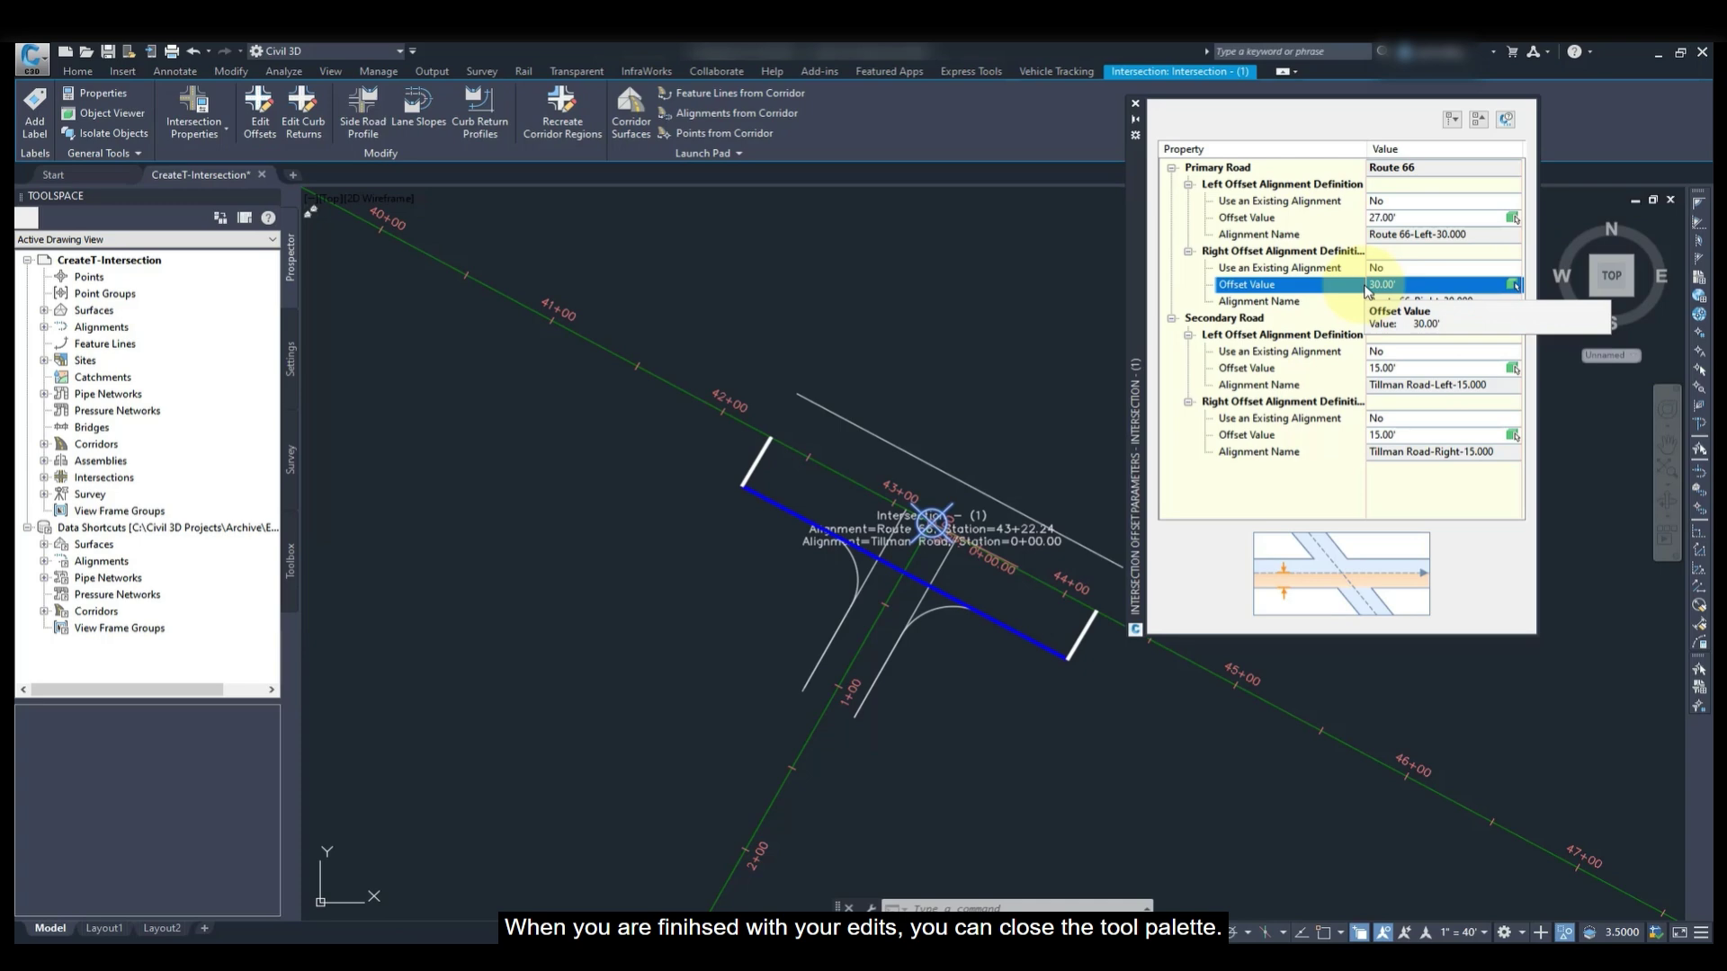
click(1401, 285)
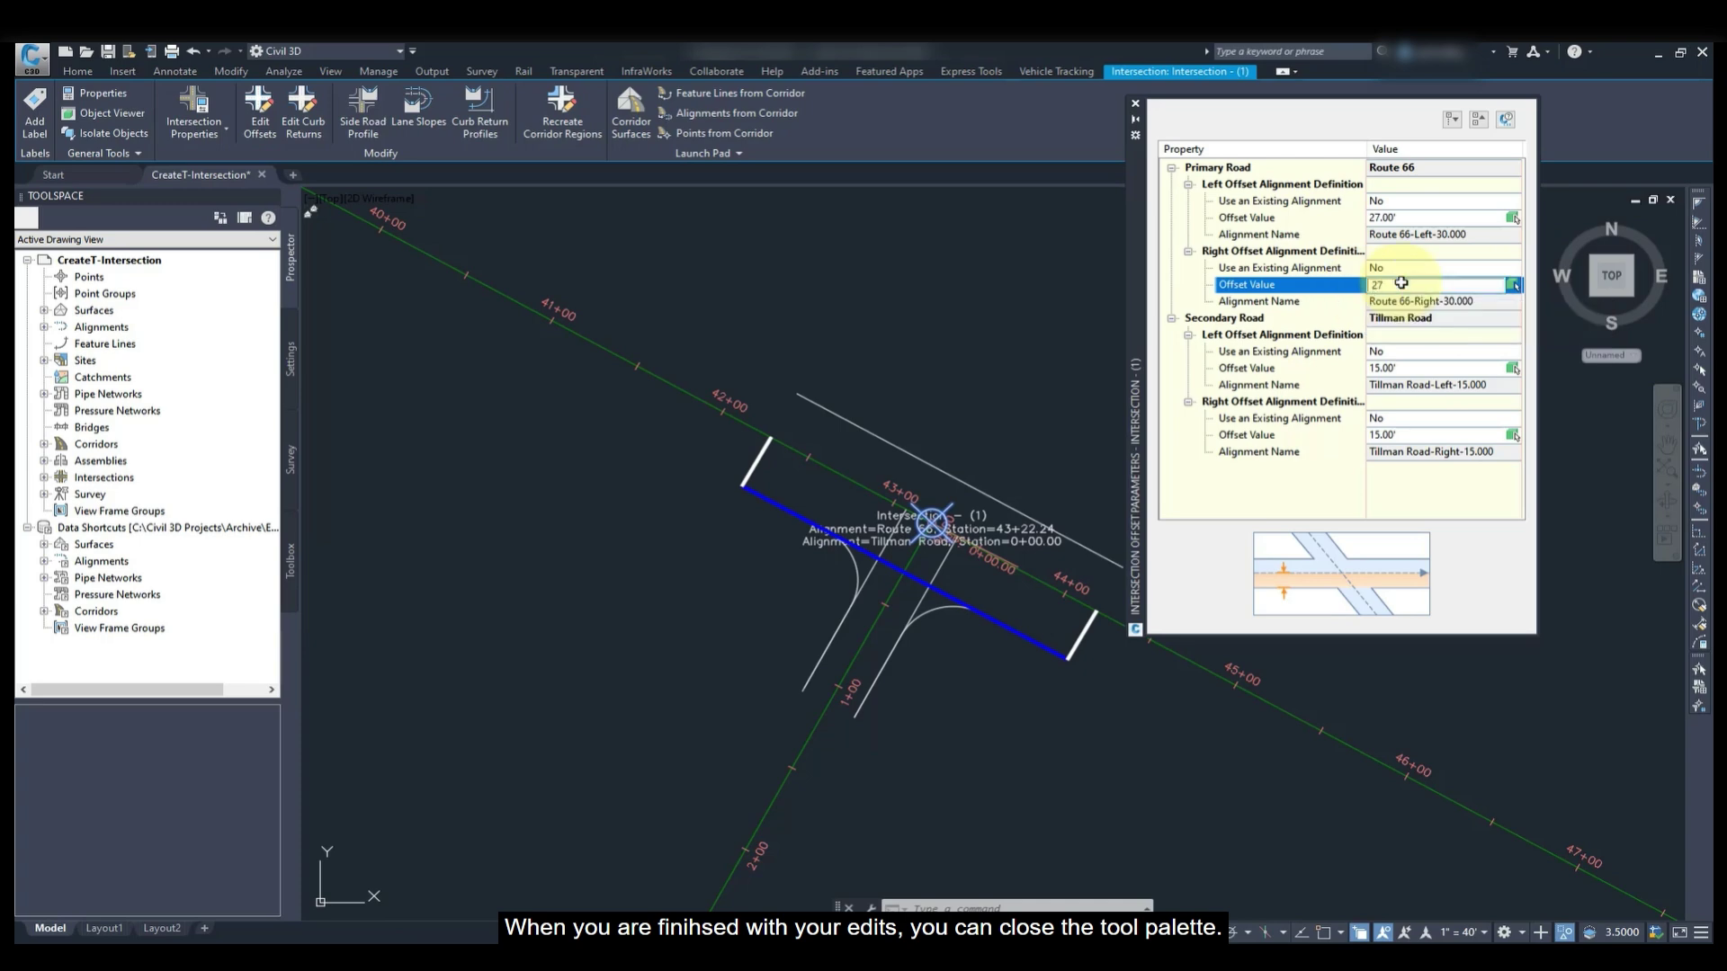
key(Return)
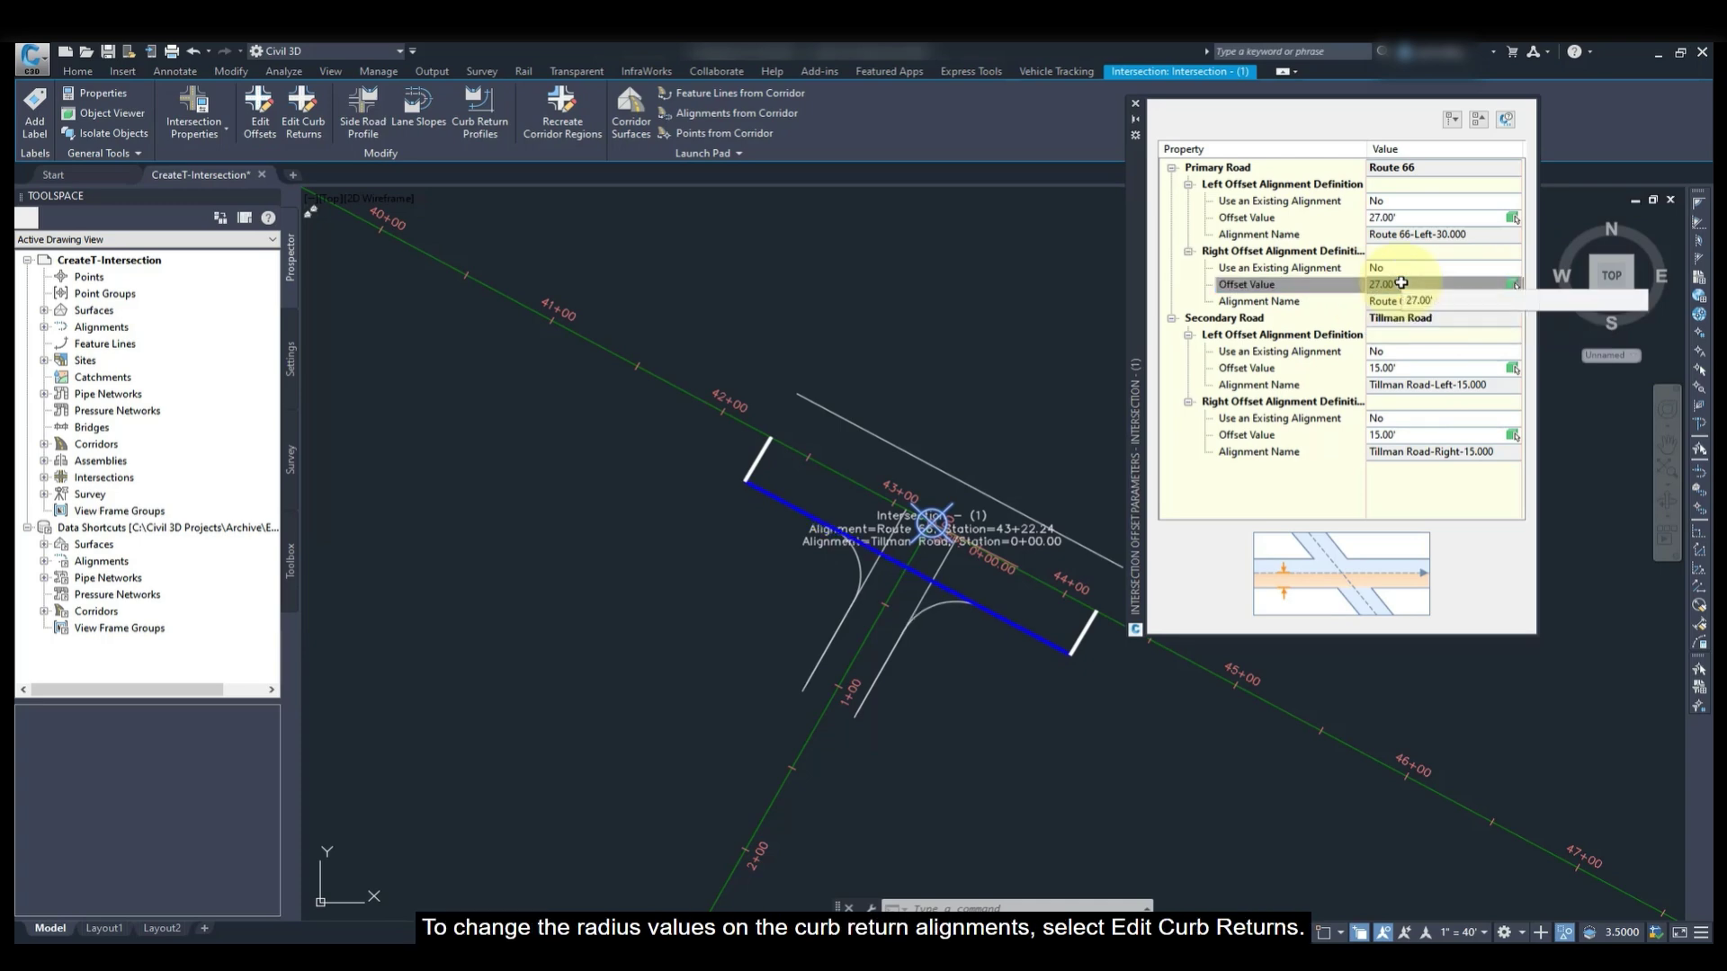
click(1136, 104)
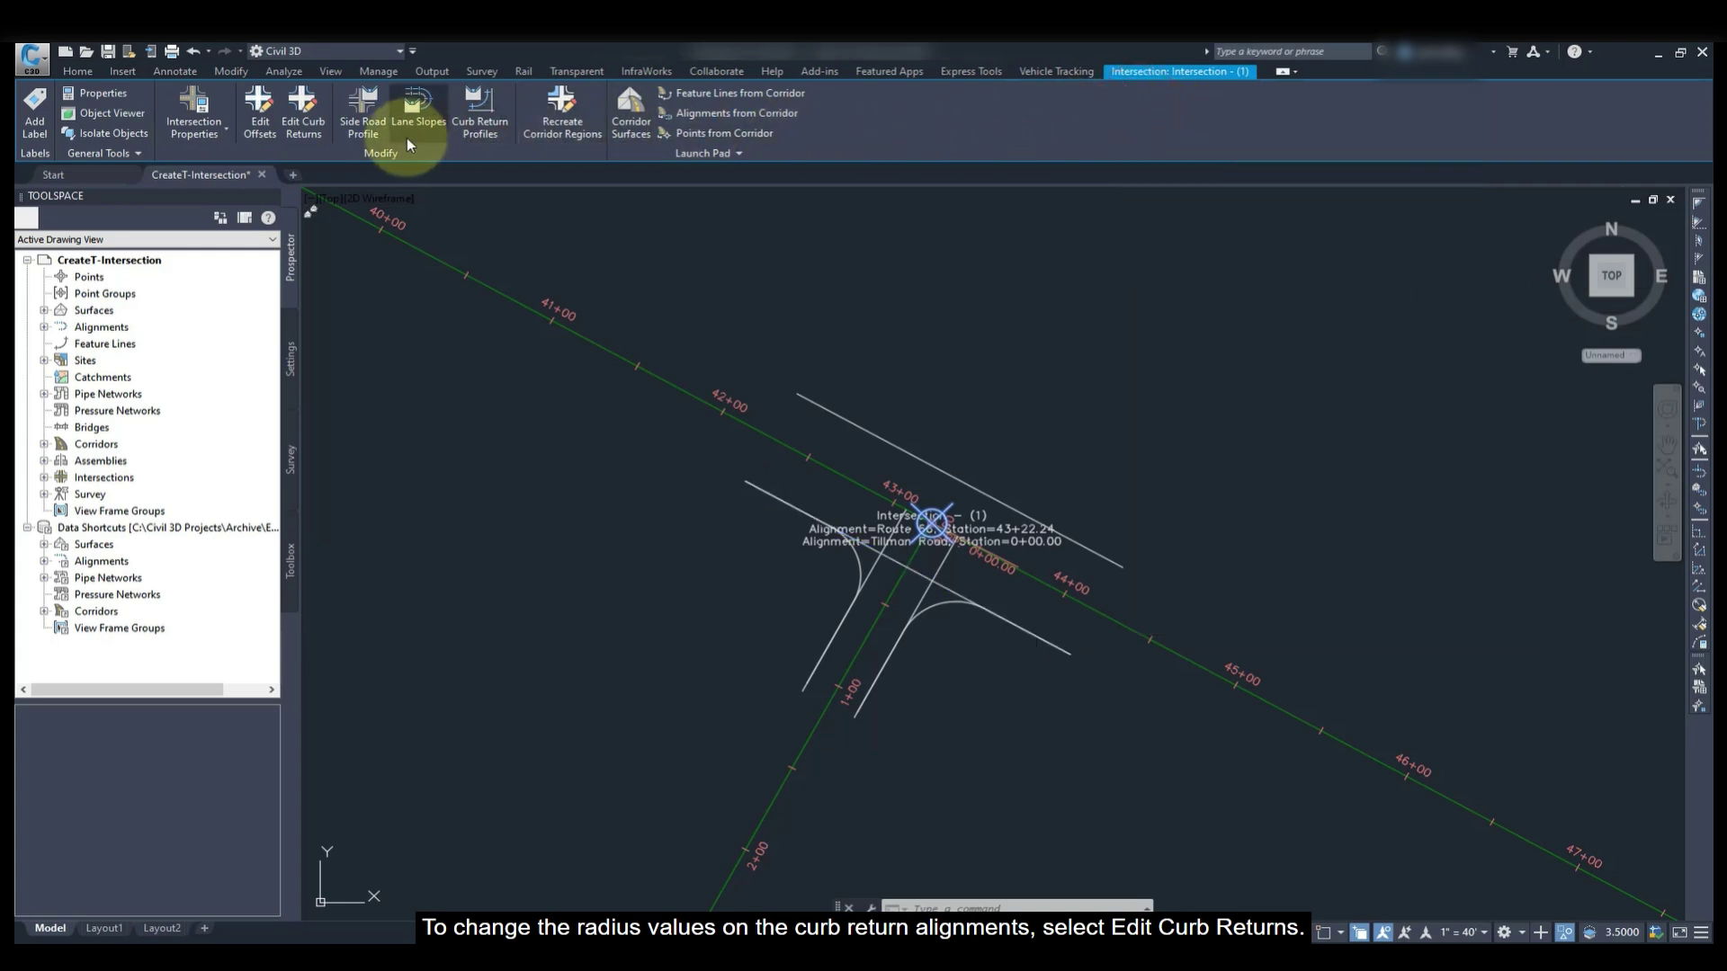
Edit the intersection's curb returns and set the SE quadrant's circular fillet radius to 35'
click(312, 132)
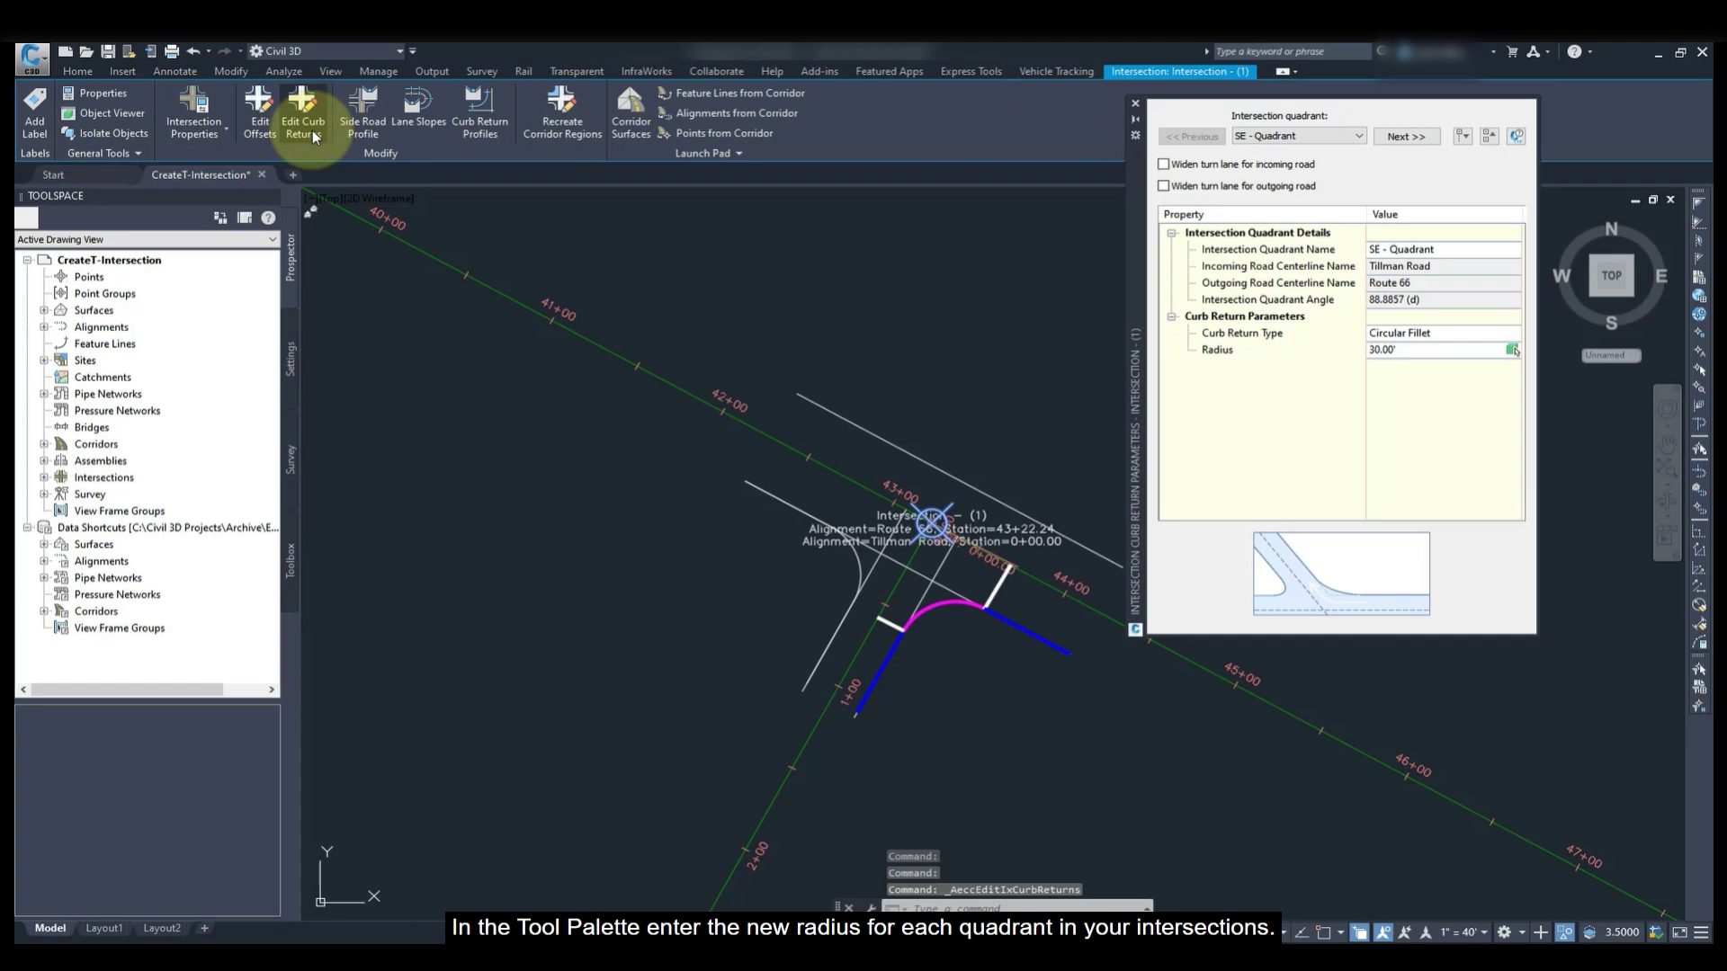
click(1392, 351)
text(3.)
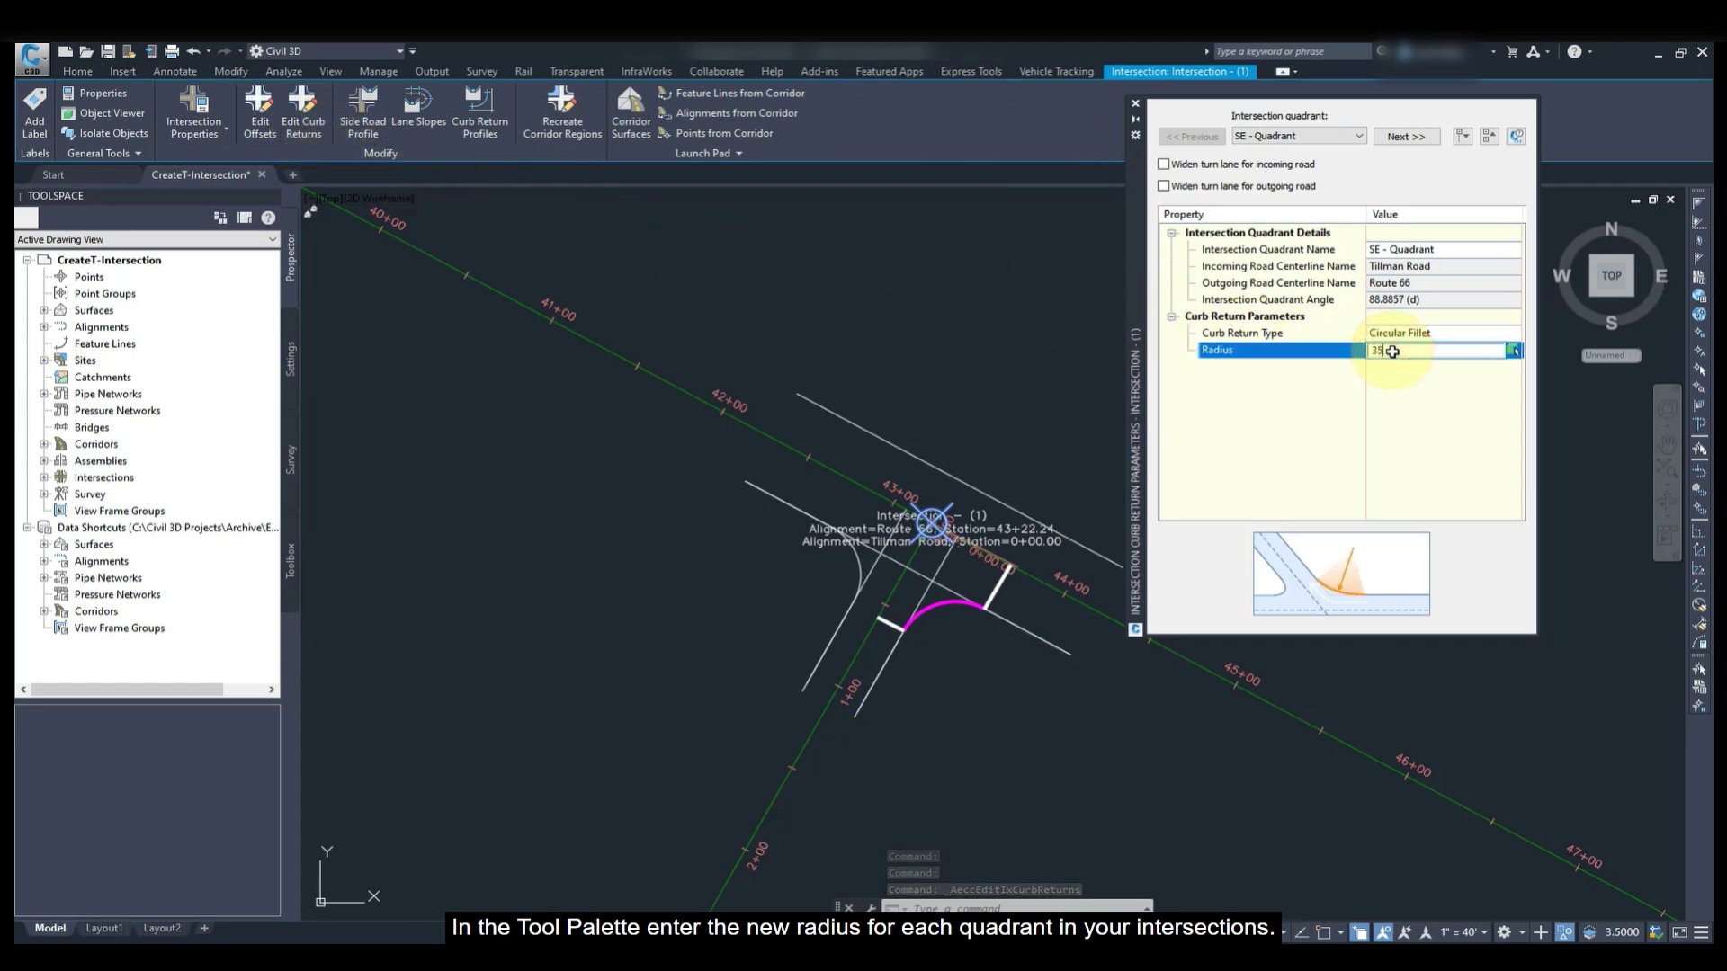
text(5)
Set the SW quadrant's curb return radius to 35' and close the curb return parameters
click(1406, 137)
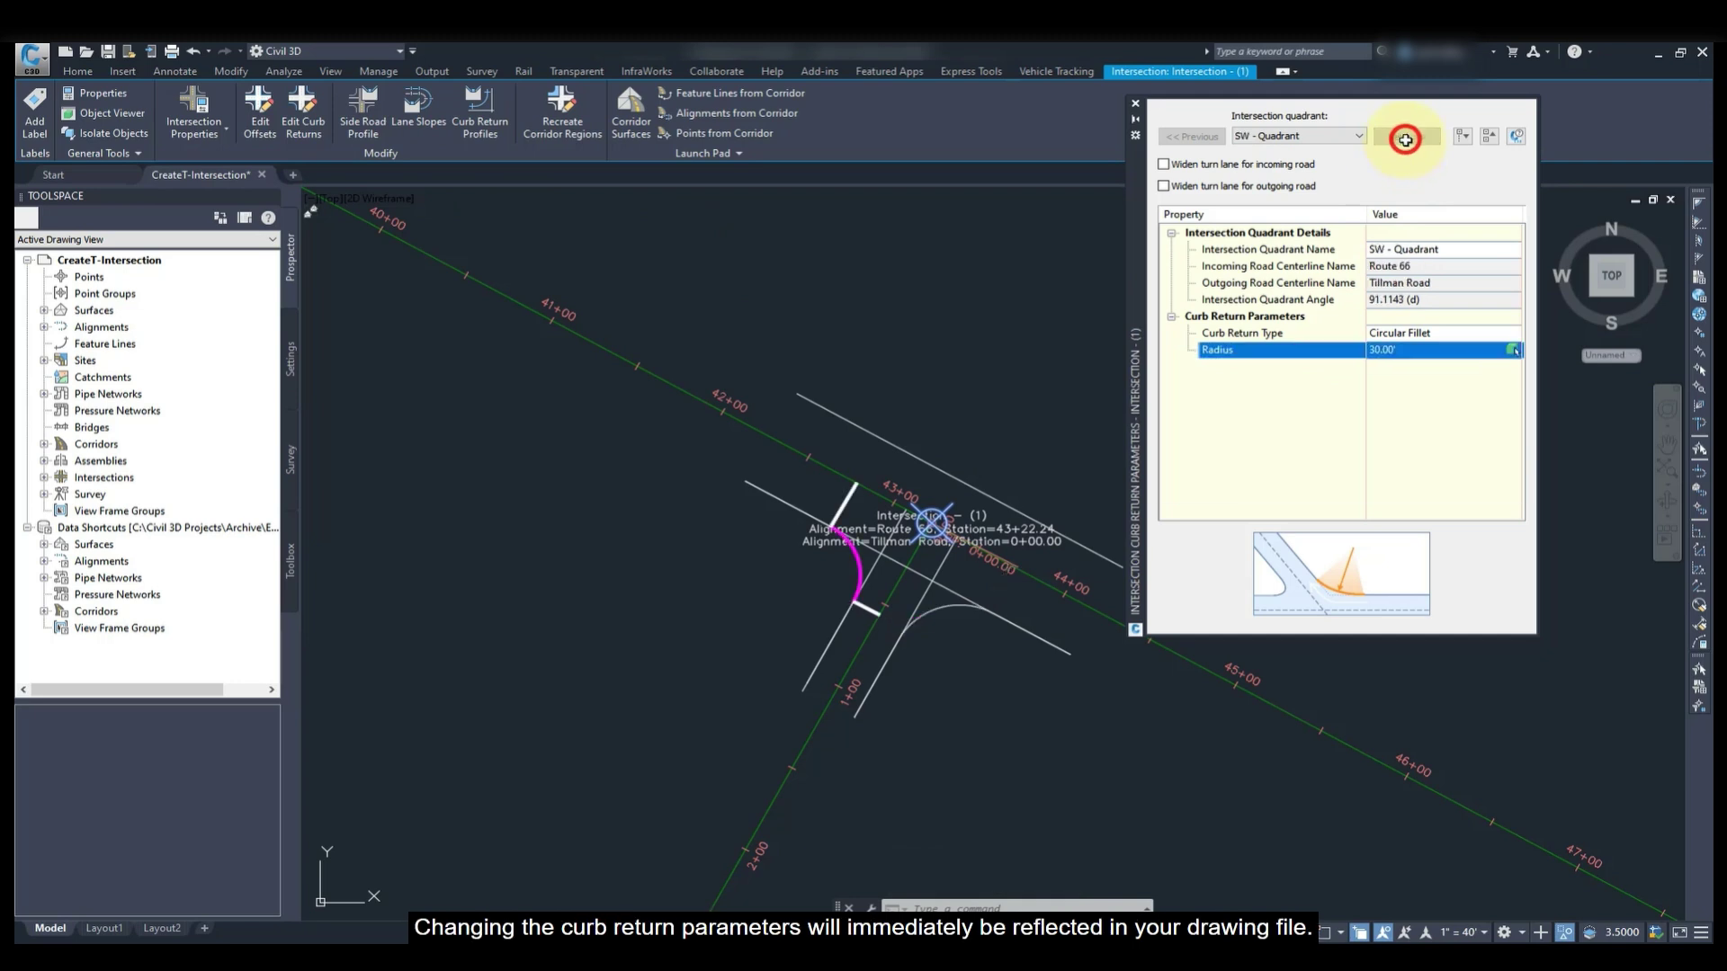
click(1415, 351)
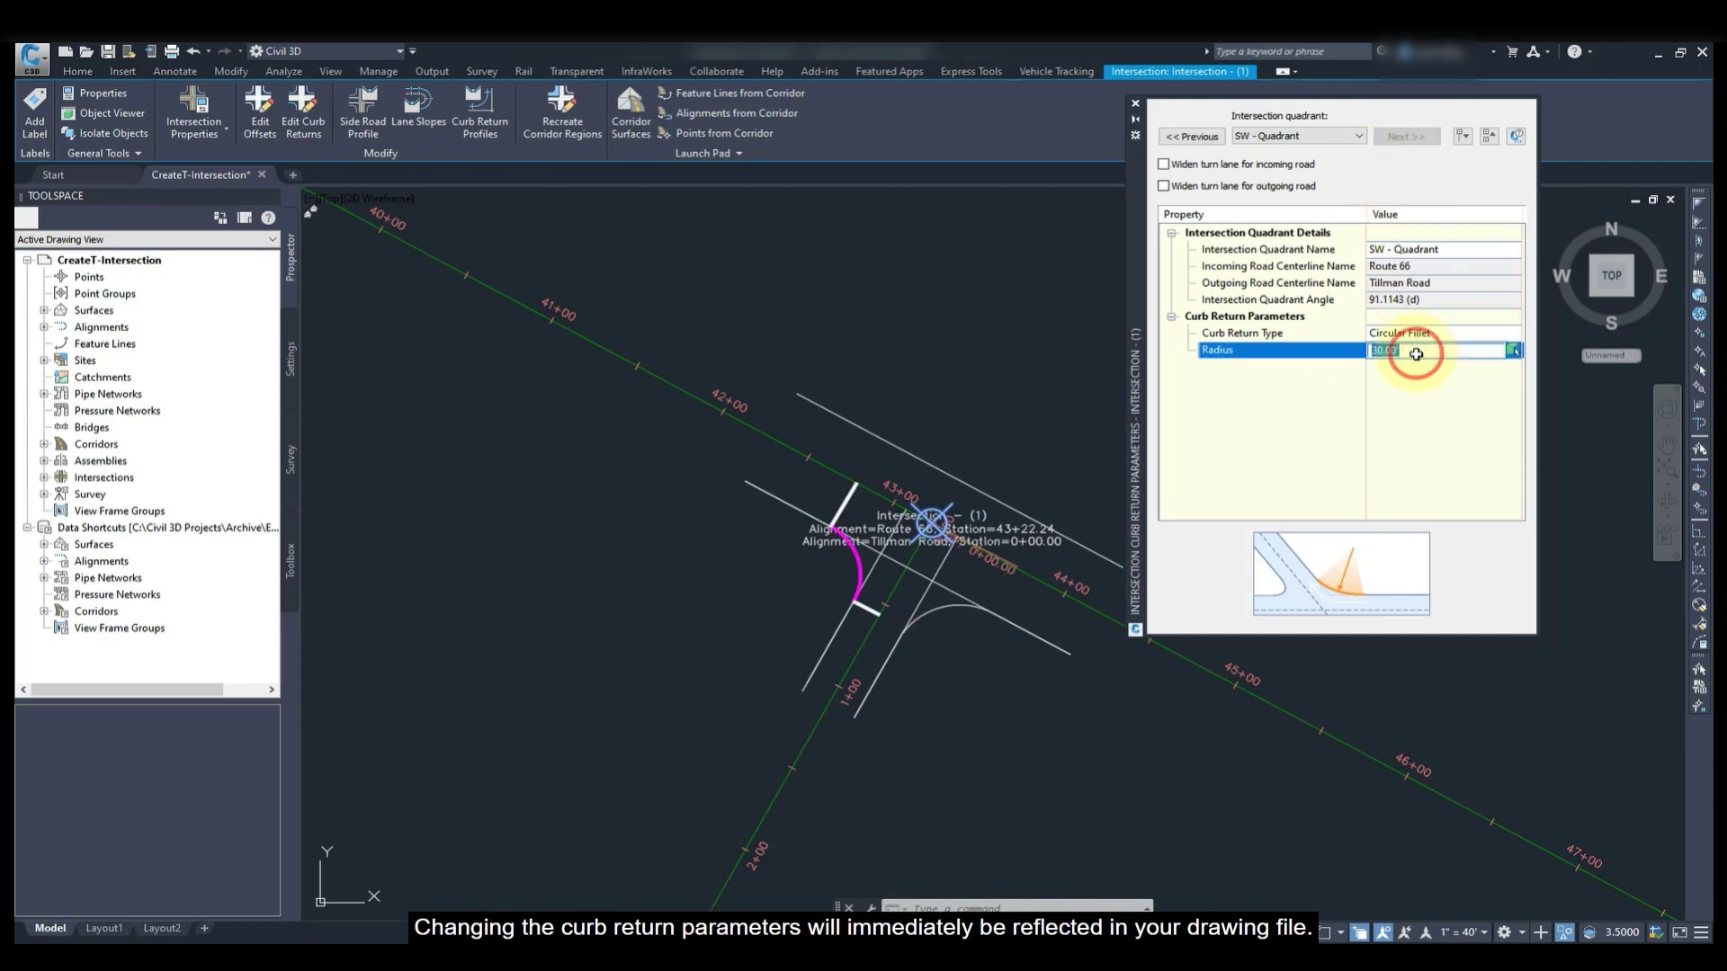
text(35)
key(Return)
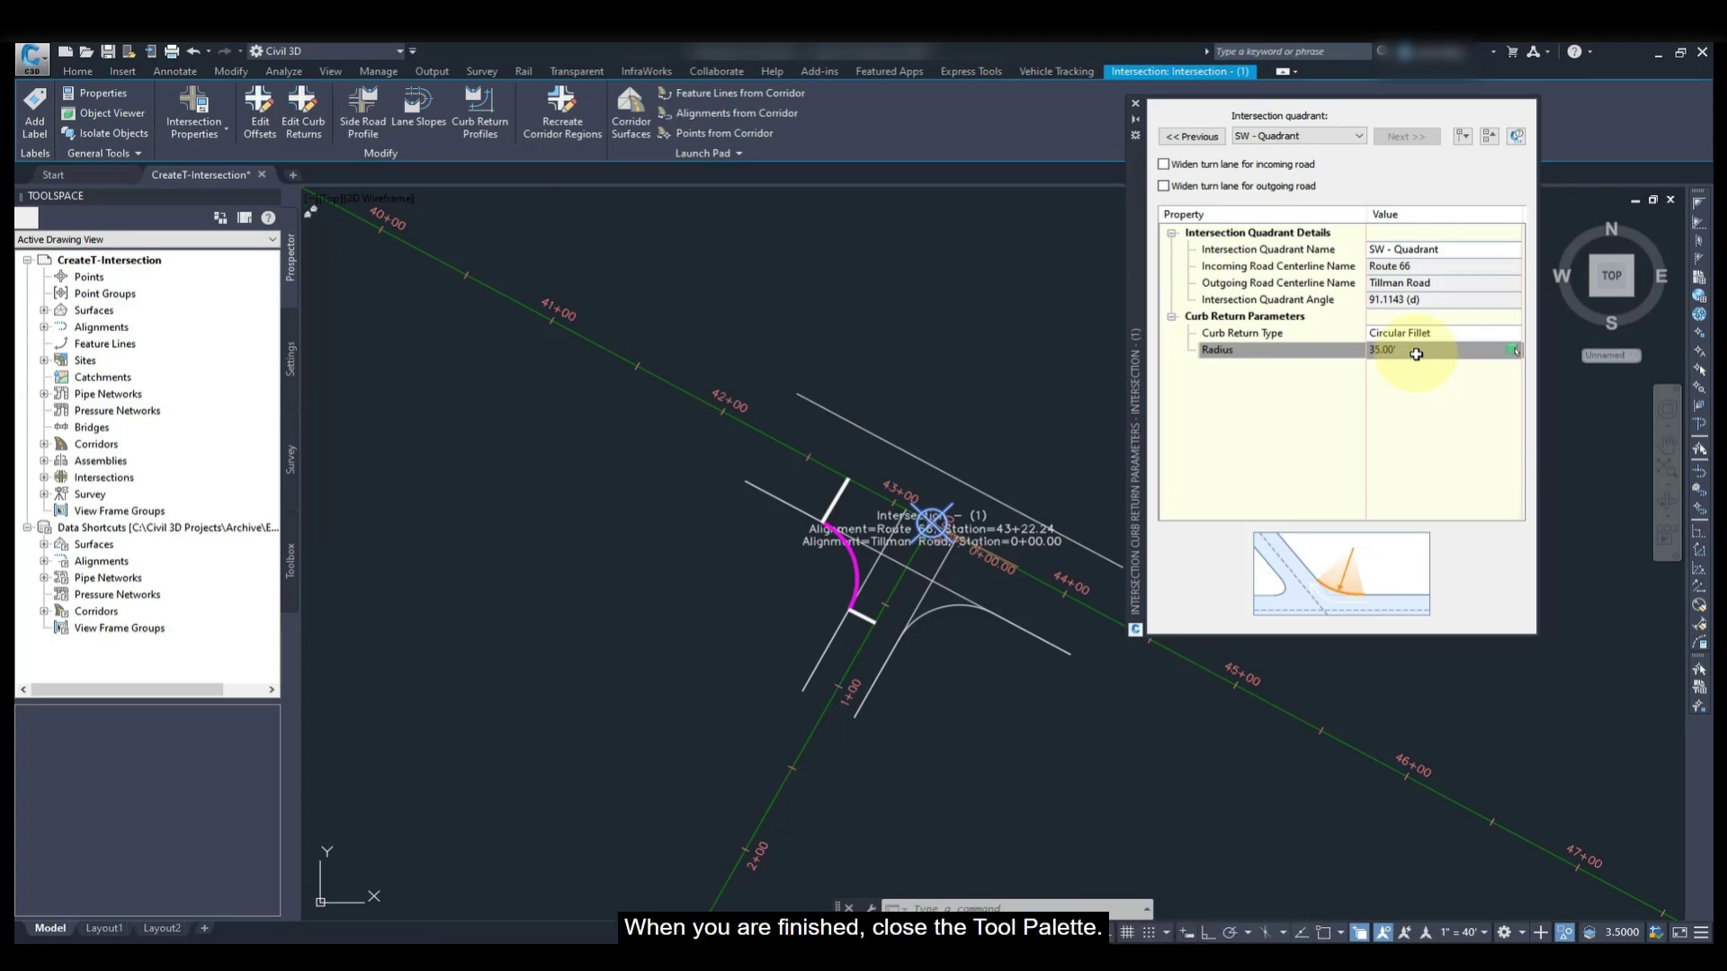
click(1138, 102)
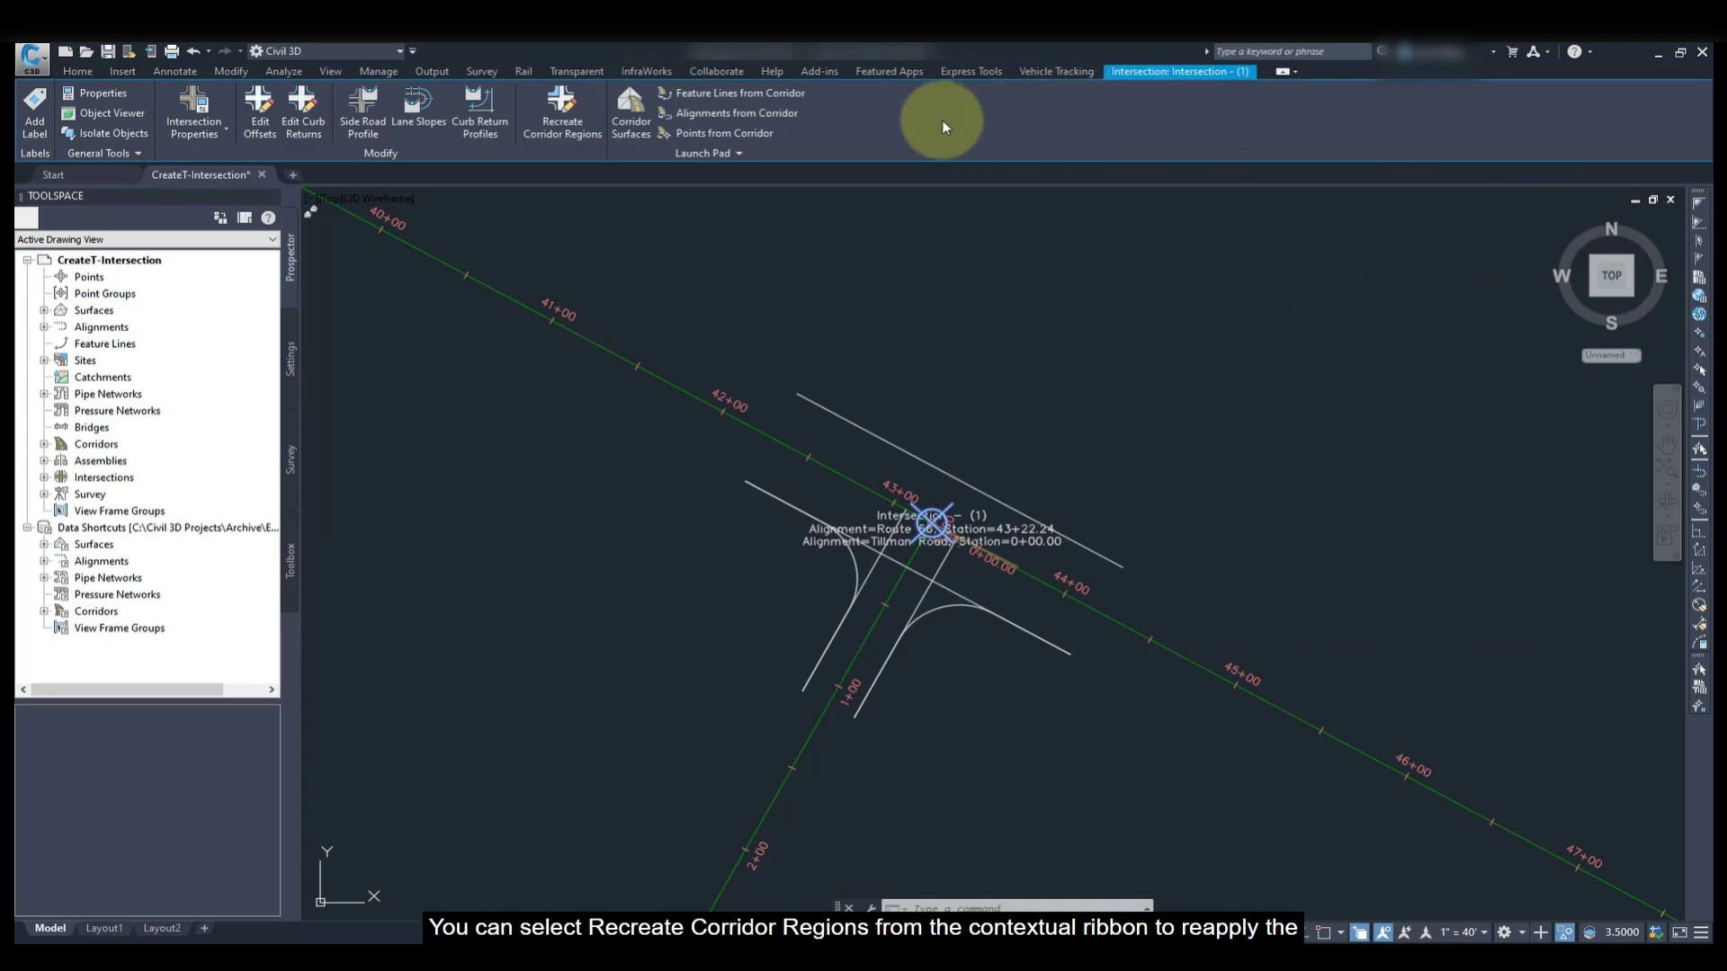
Recreate the intersection's corridor regions with Existing Ground as the daylight surface and the CreateT-Intersection.xml assembly set
click(576, 131)
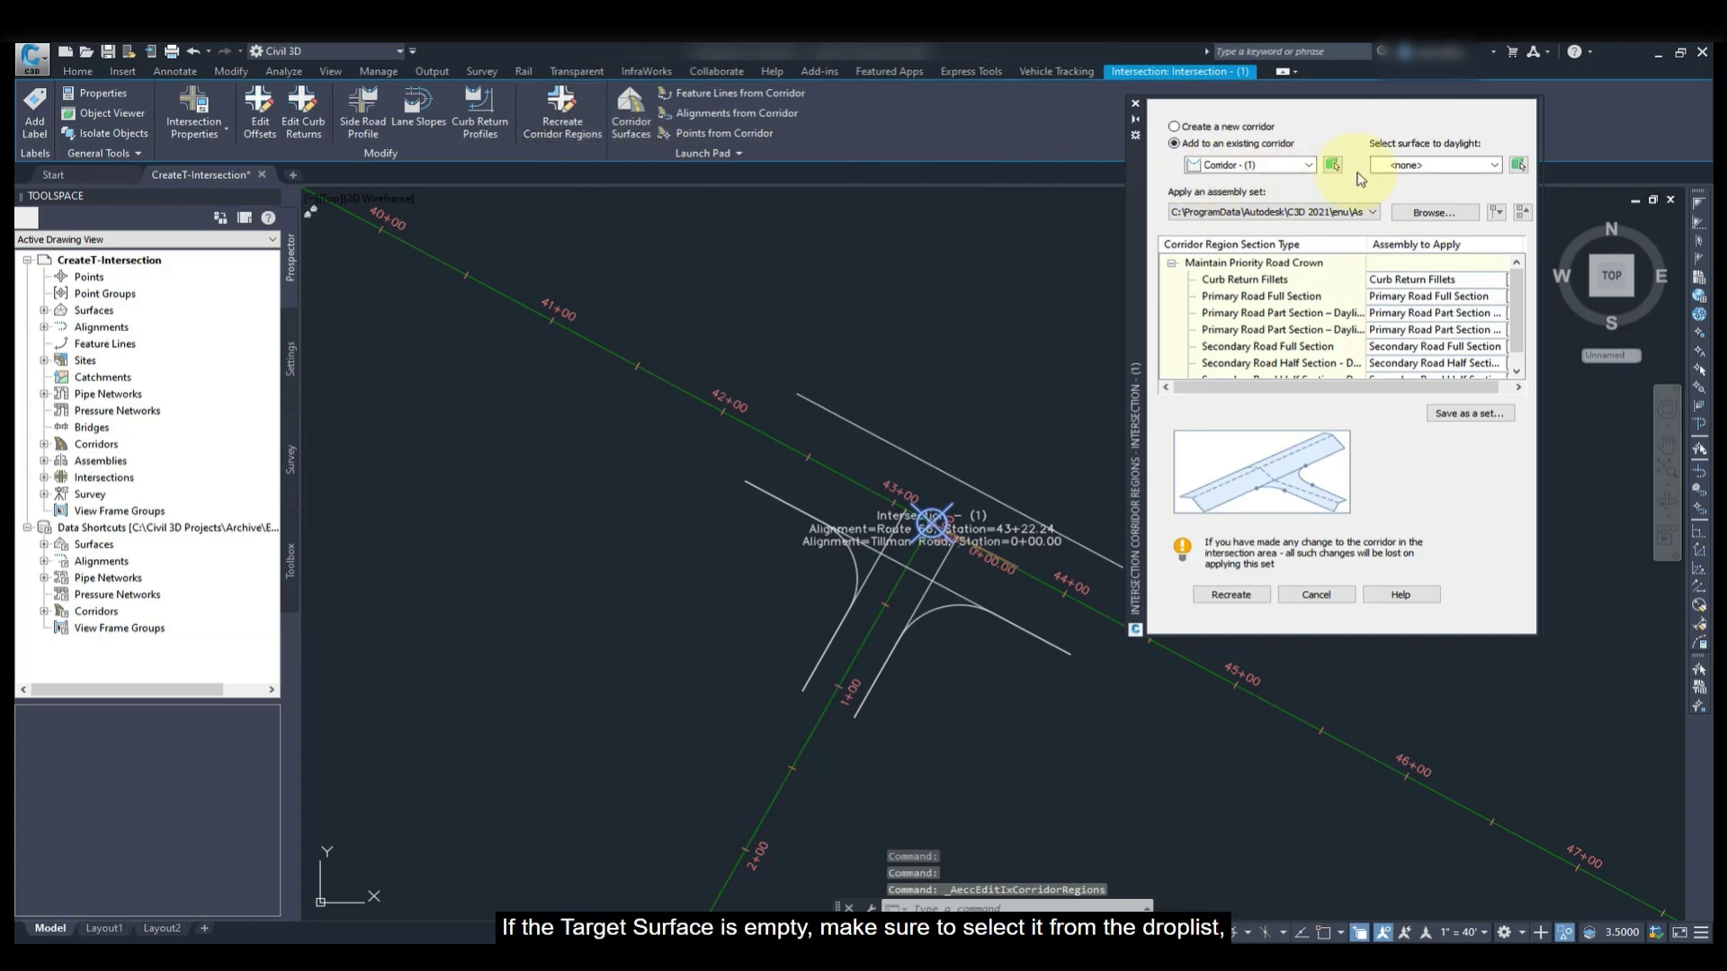
click(1403, 166)
click(1412, 195)
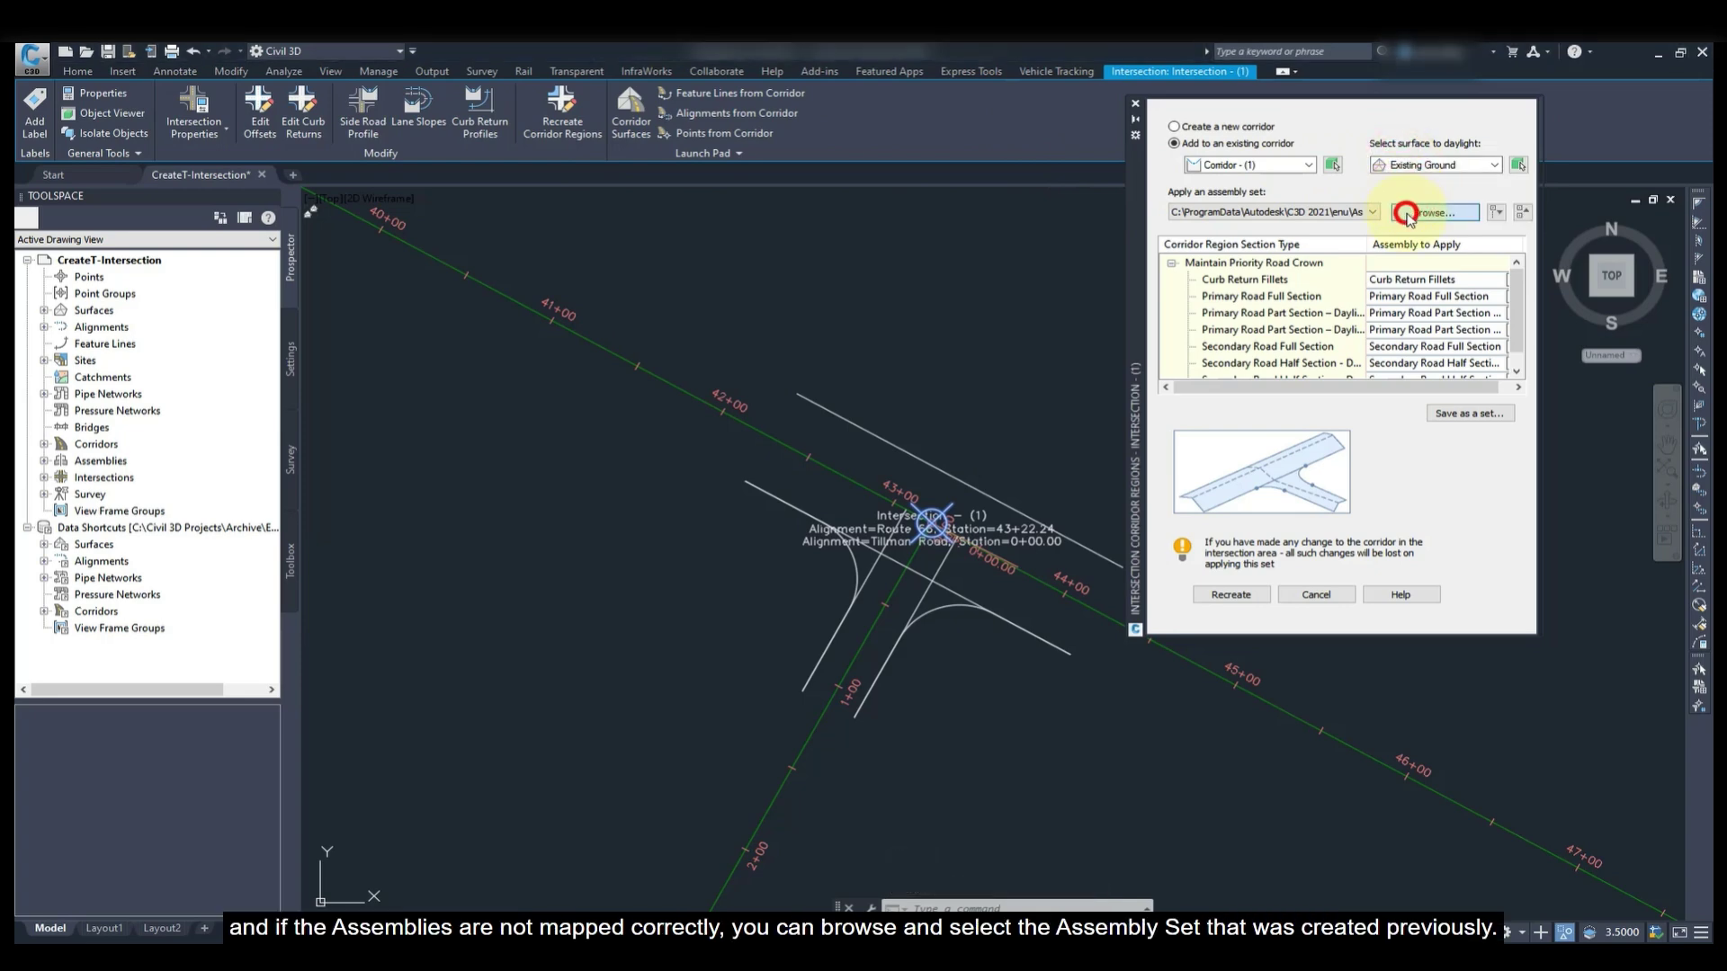
click(1409, 214)
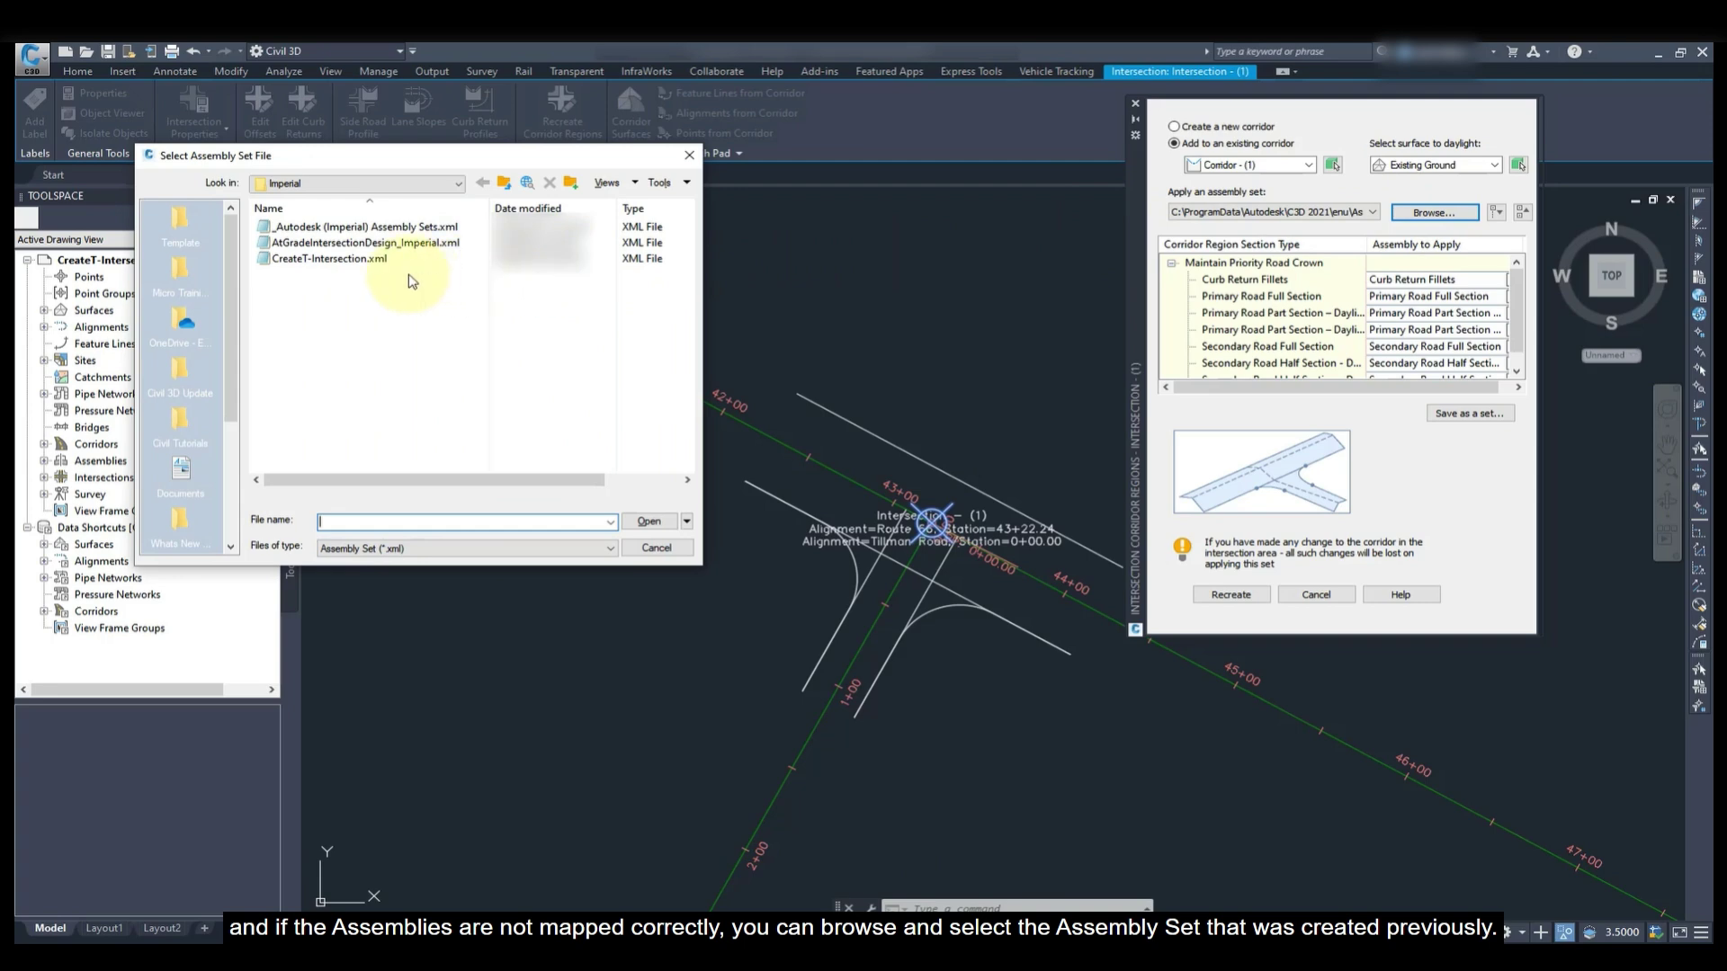
click(352, 260)
click(629, 522)
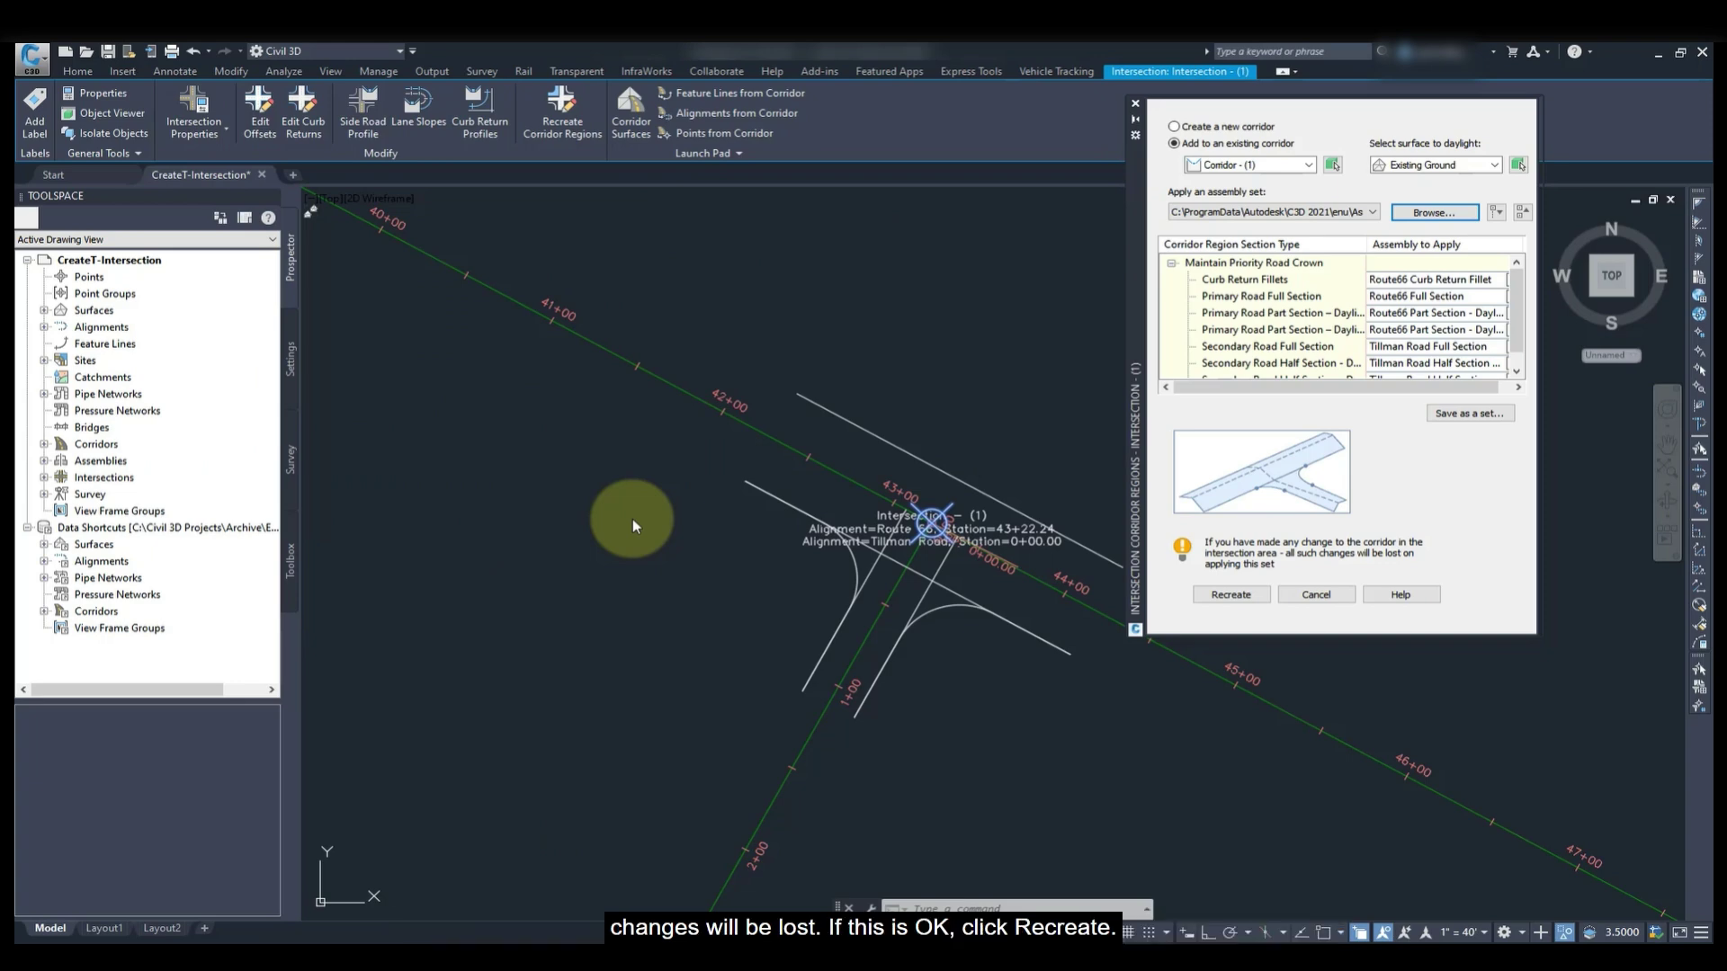
click(1220, 595)
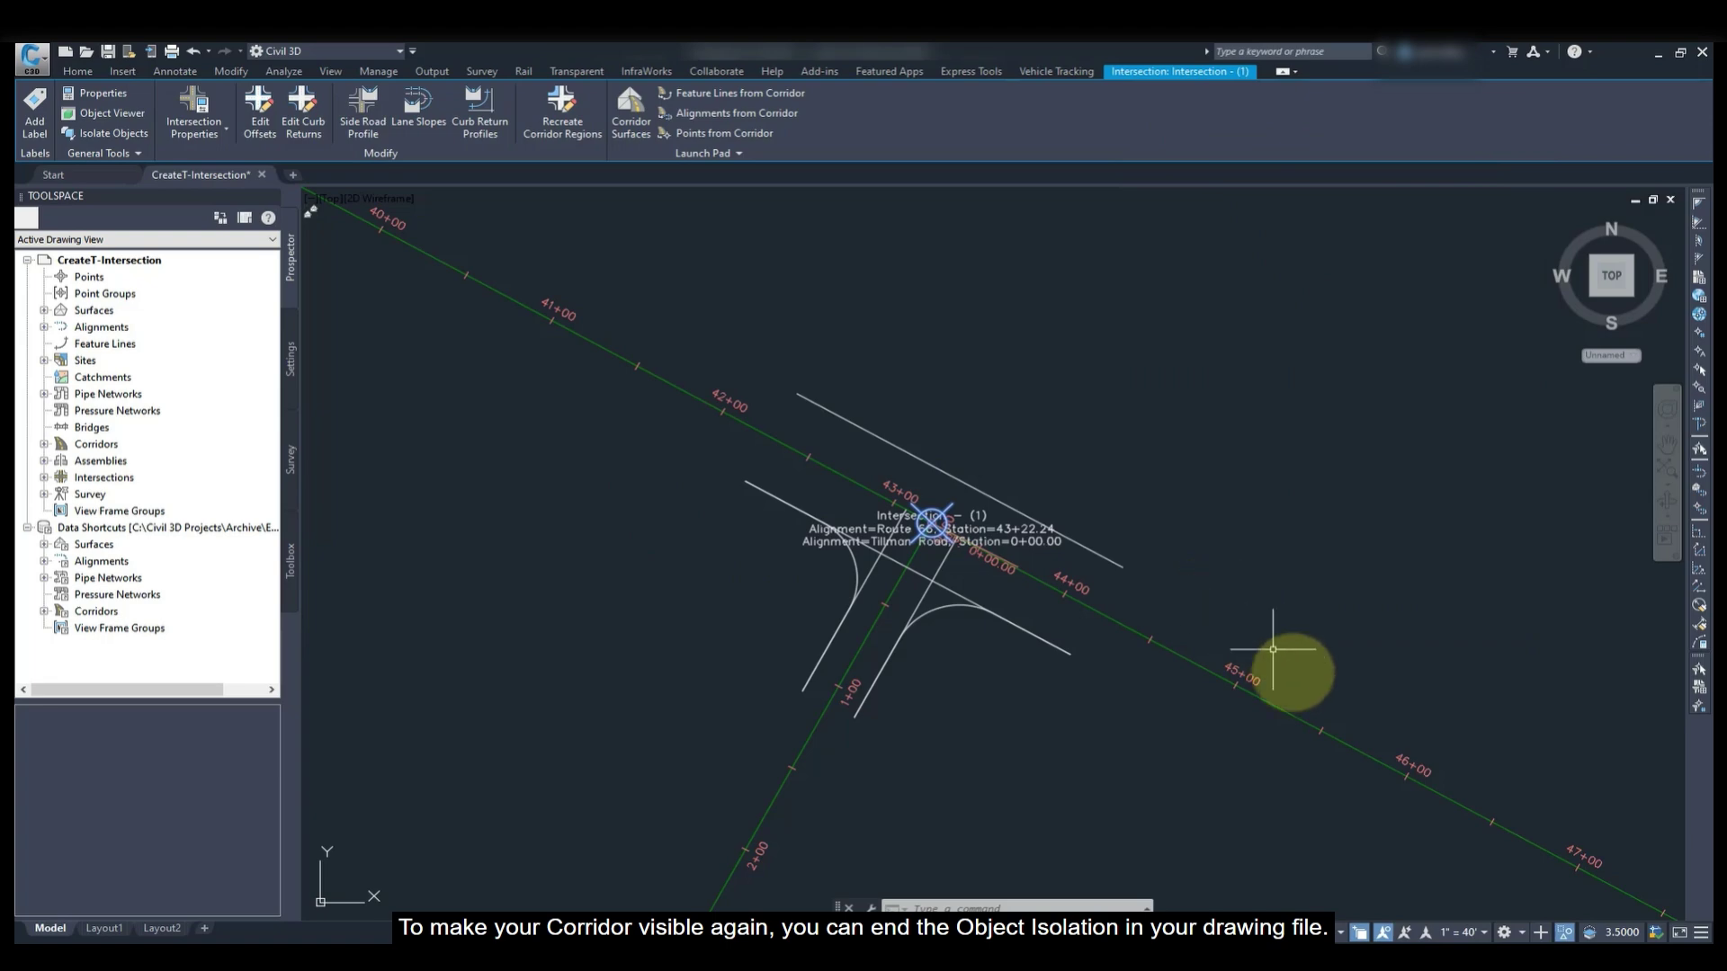
End the object isolation in the drawing to bring back the hidden corridor
click(1563, 936)
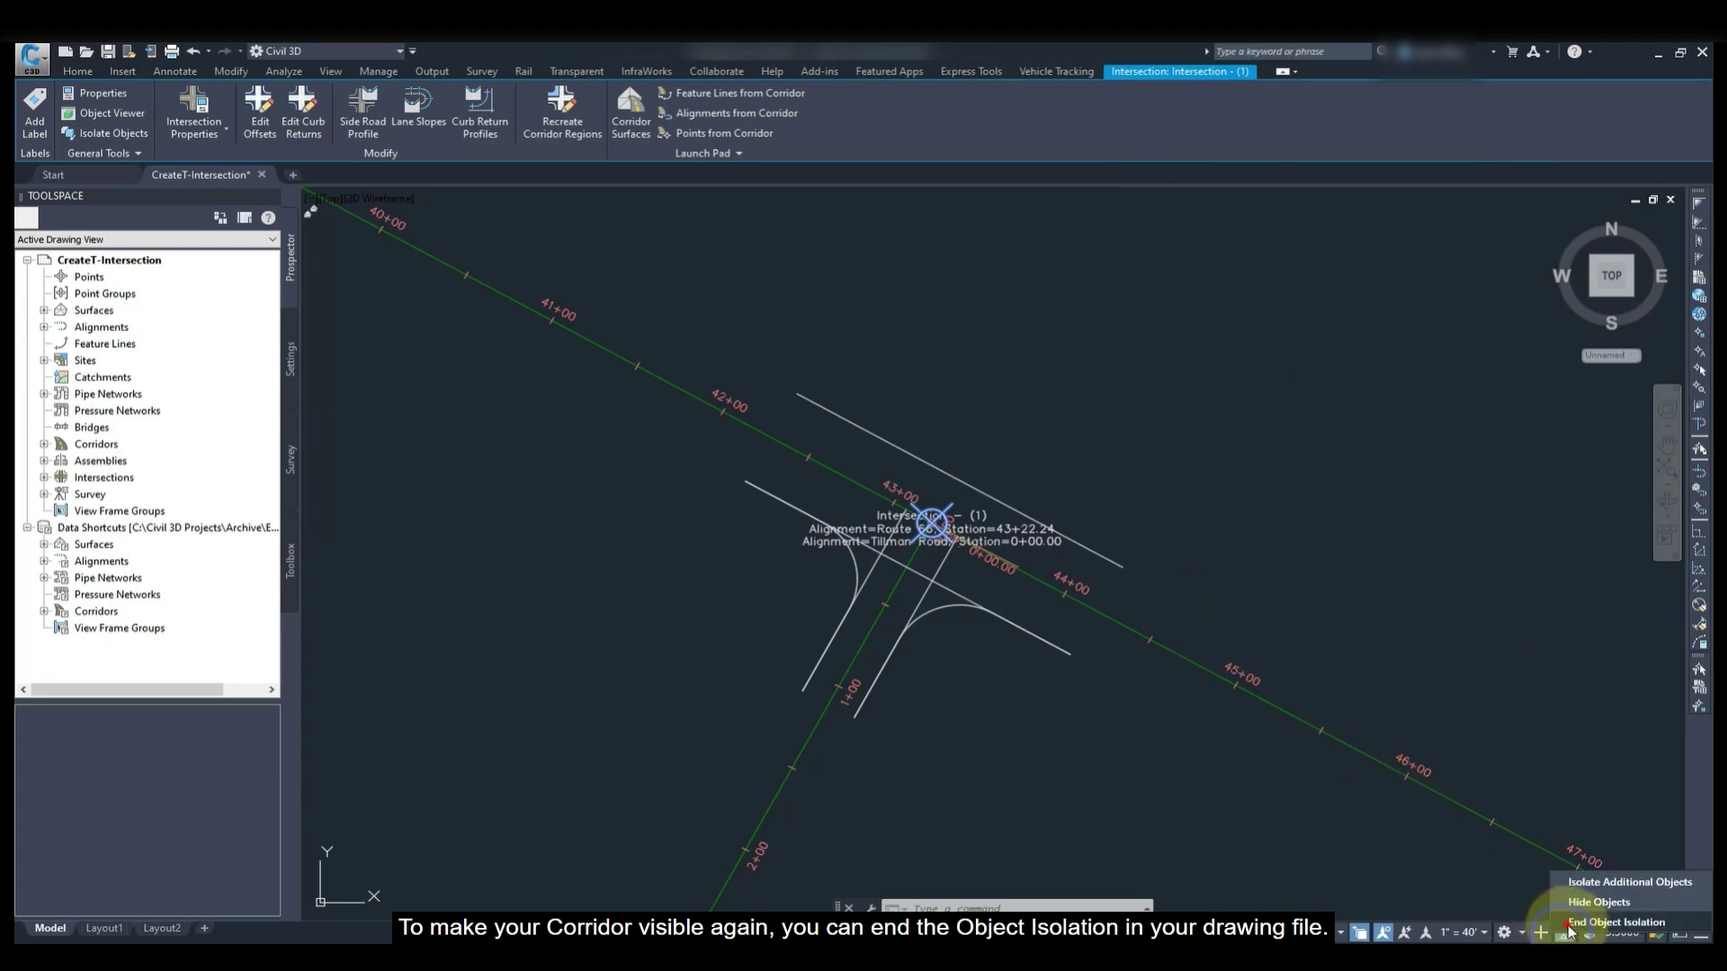
click(1587, 922)
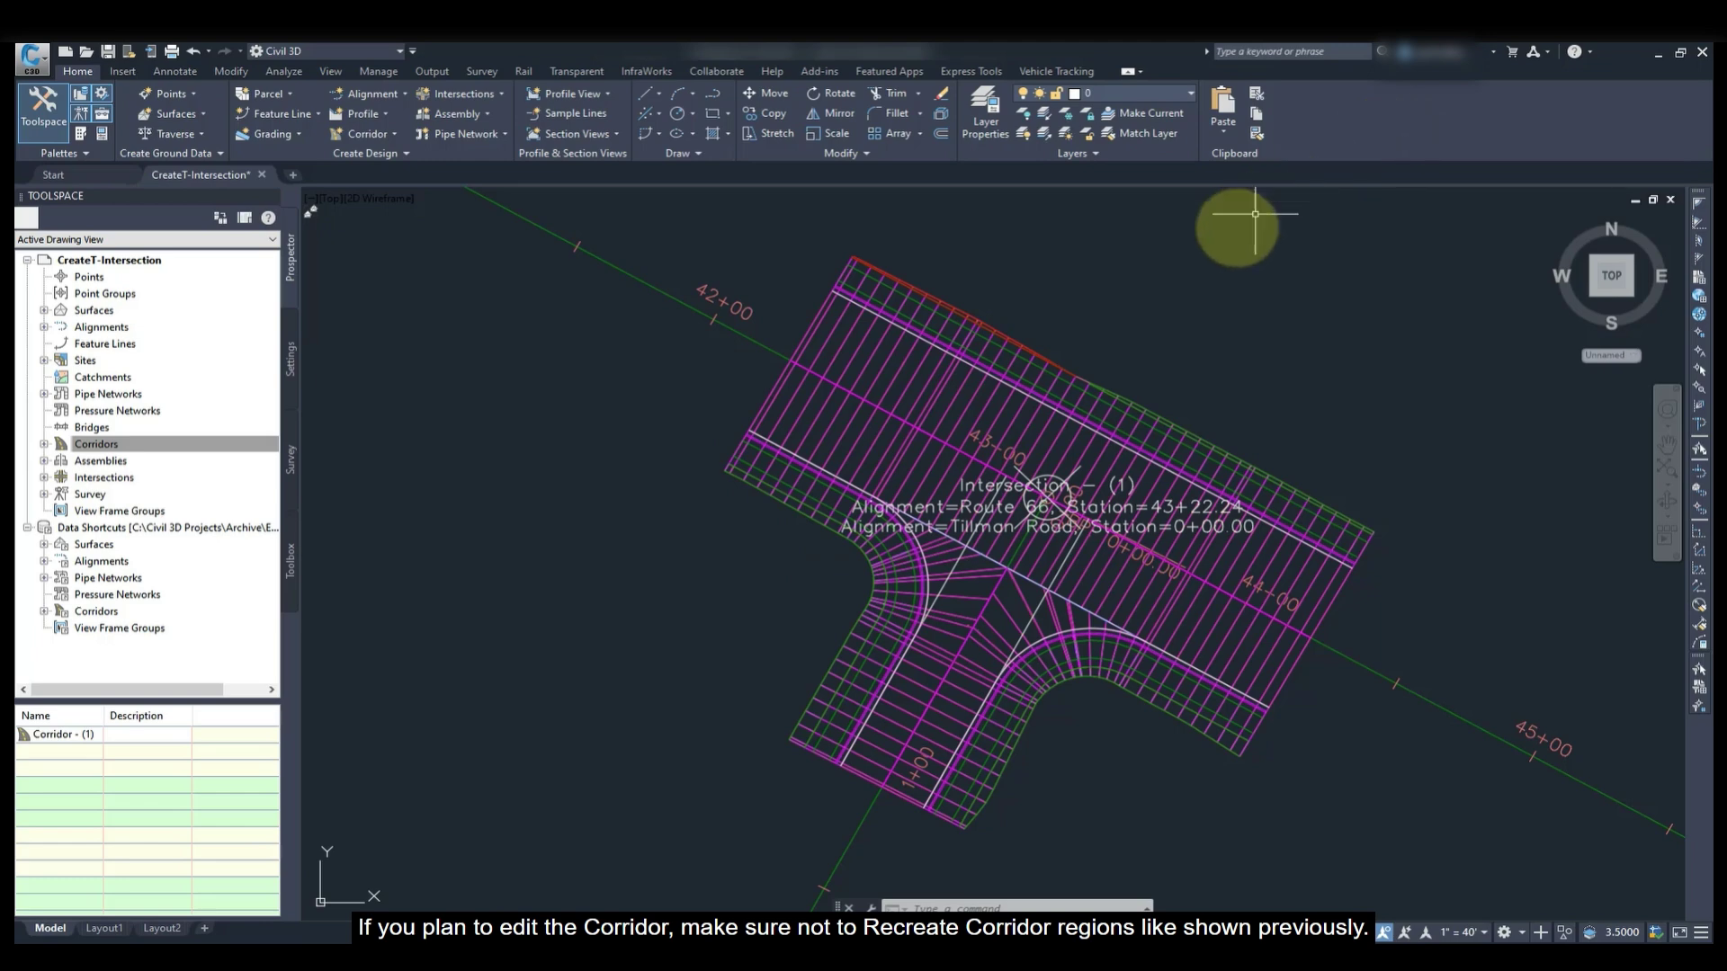
Open the corridor's properties and highlight the SE quadrant baseline and its Route66 Curb Return Fillet region in the drawing
click(959, 412)
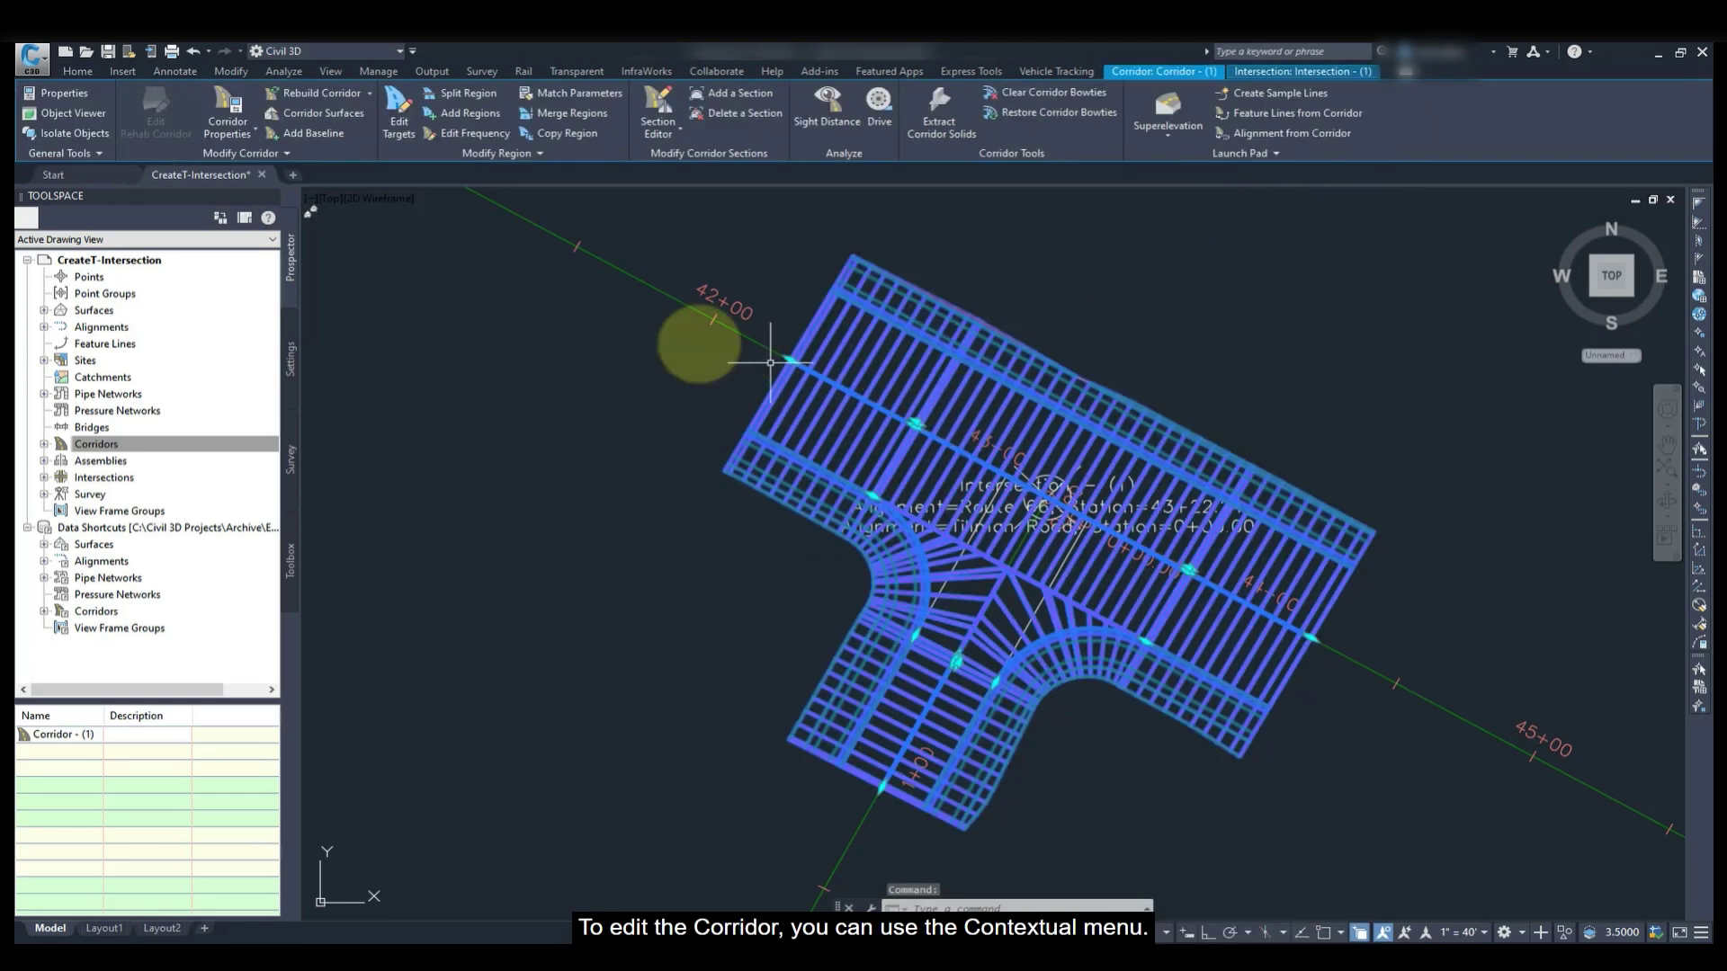
click(226, 109)
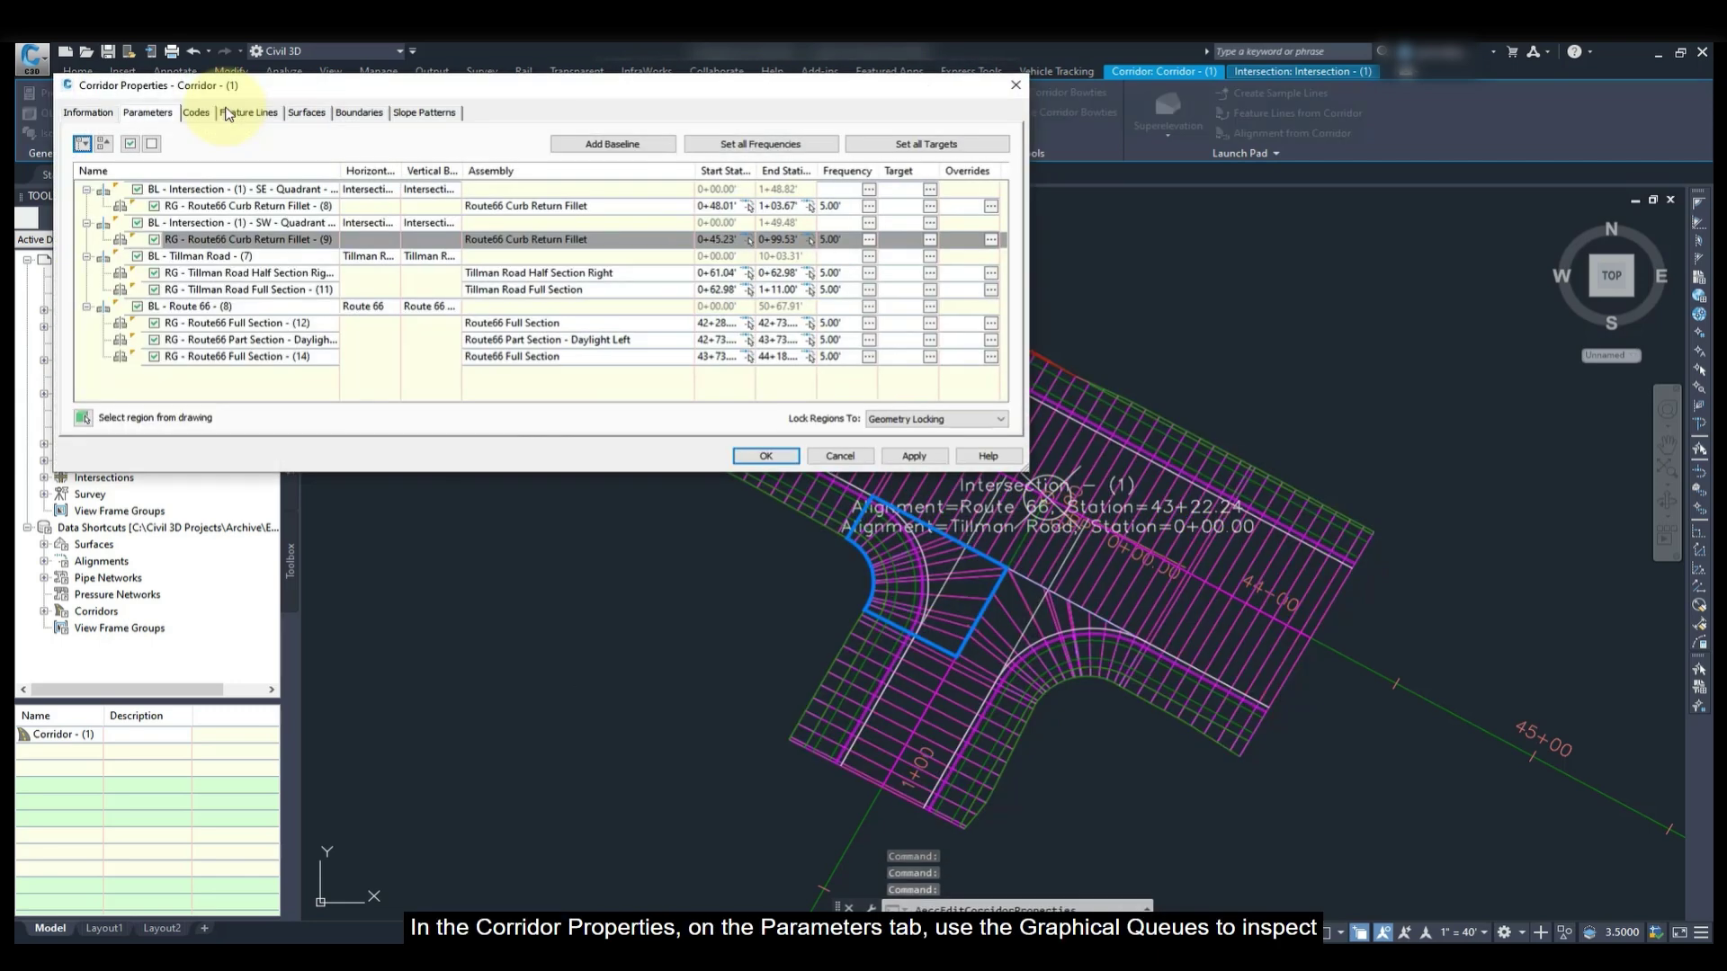
click(193, 191)
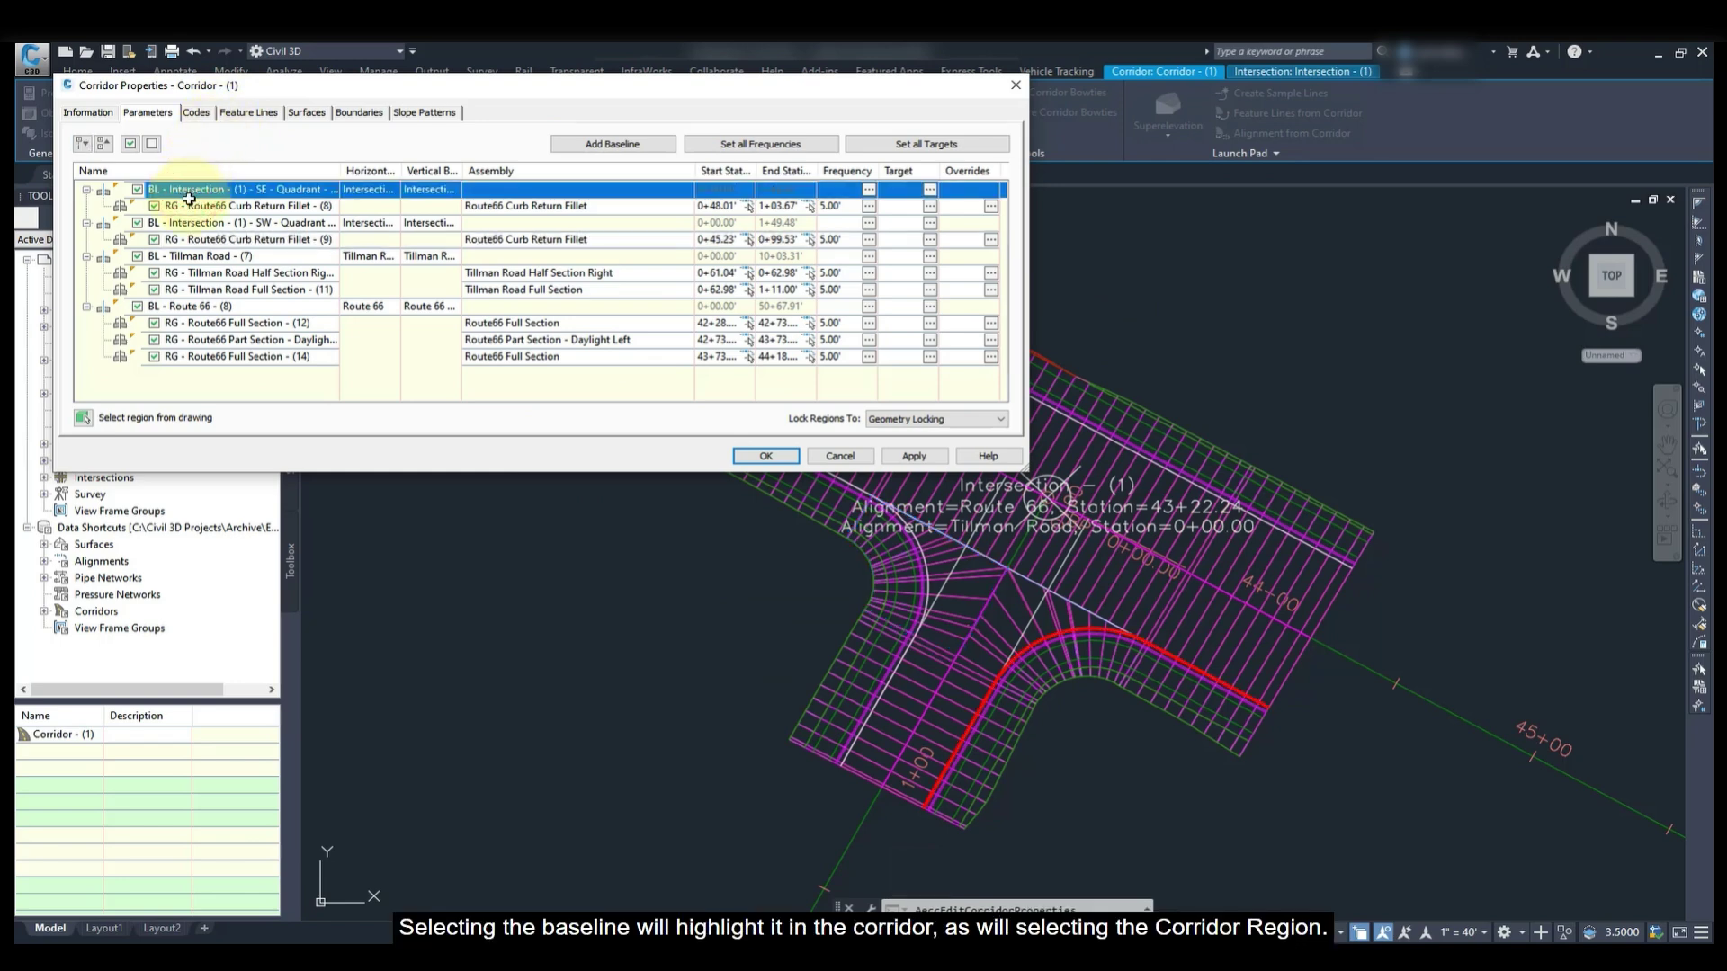
click(192, 206)
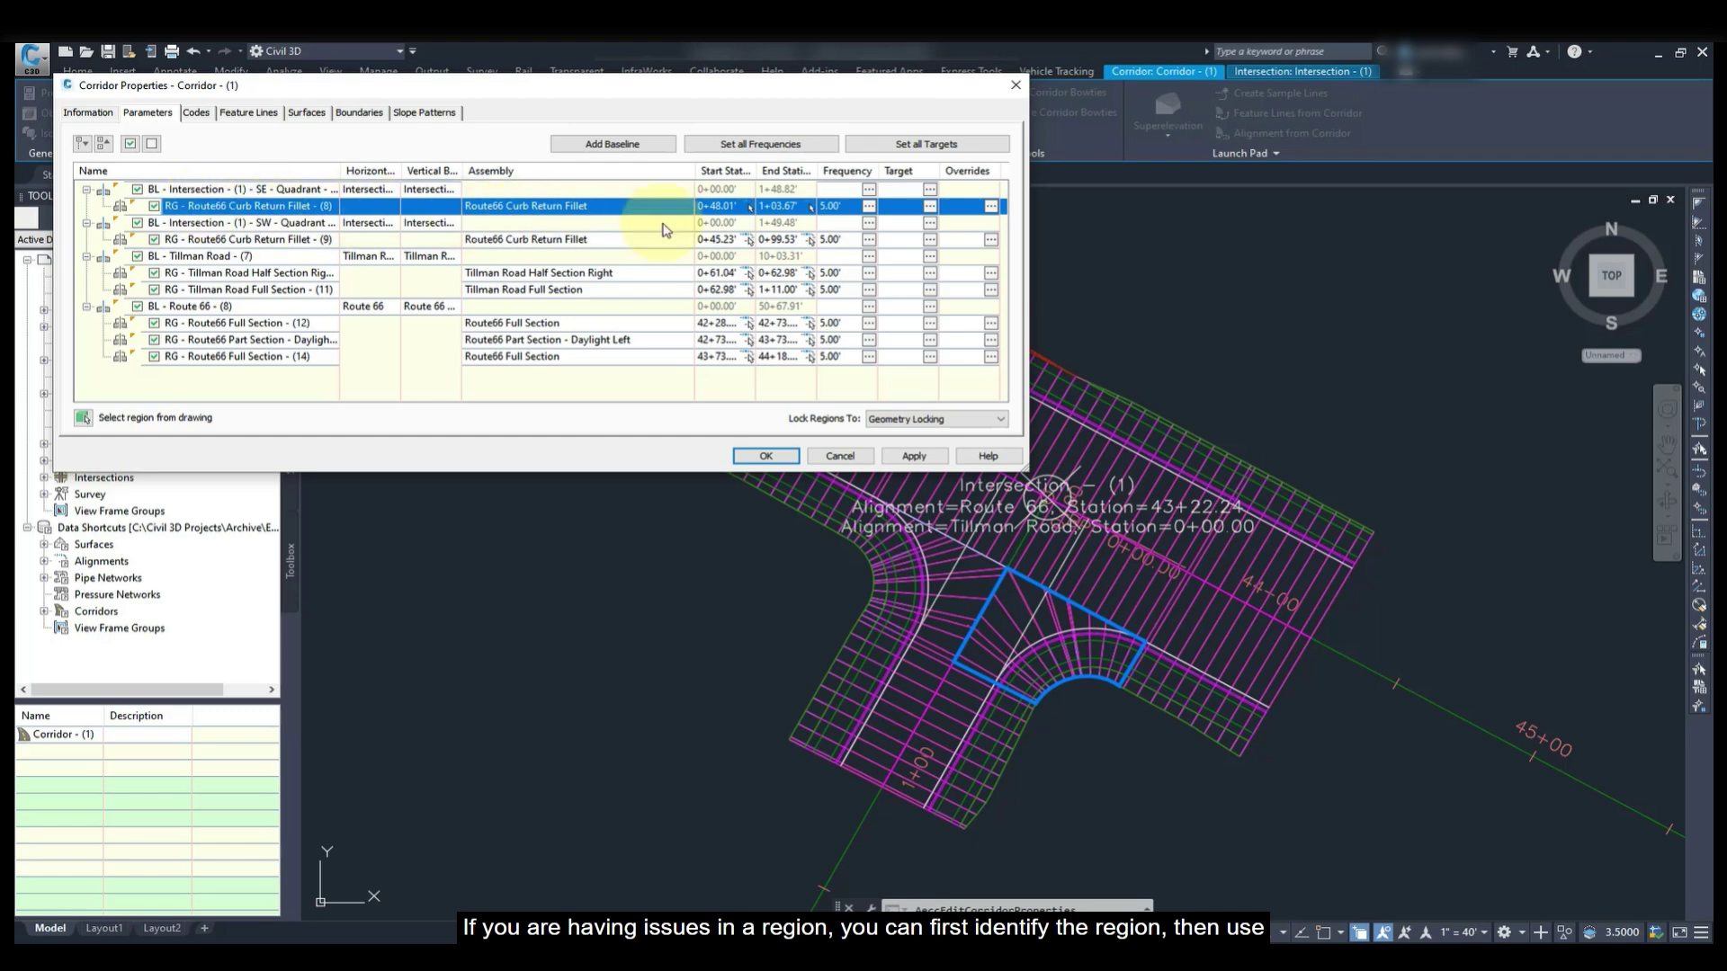
Set the curve increment of the SE quadrant's curb return region to 1', then apply the change and rebuild the corridor
click(869, 206)
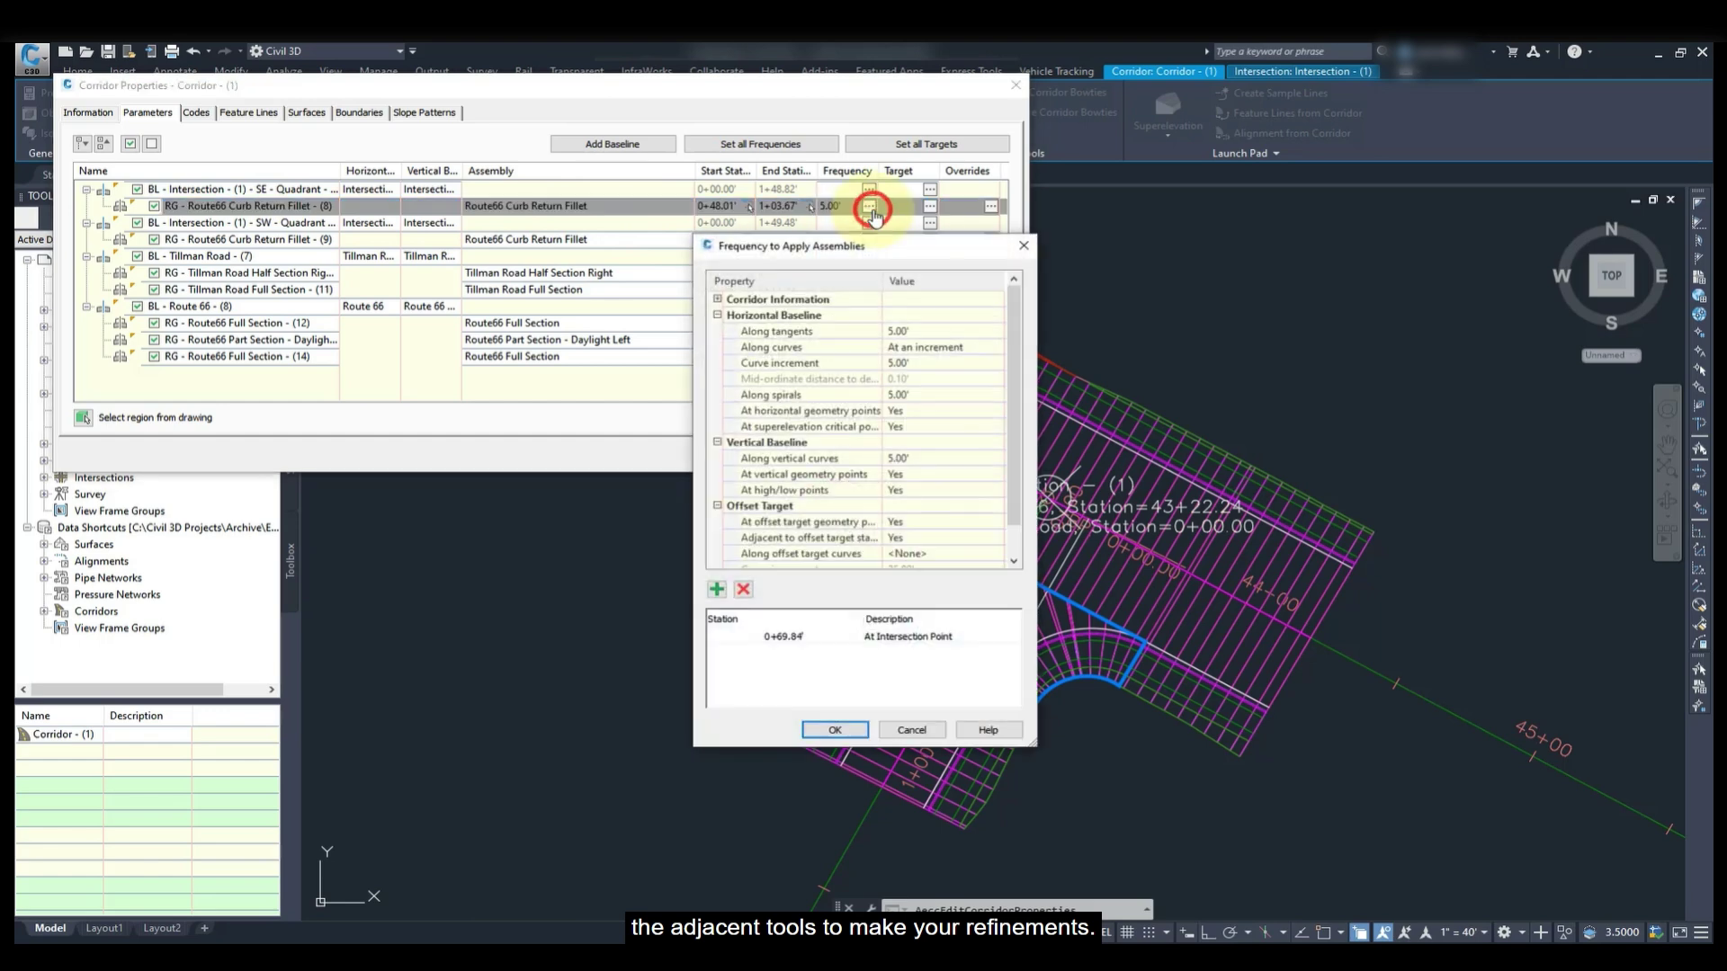
click(914, 362)
text(1)
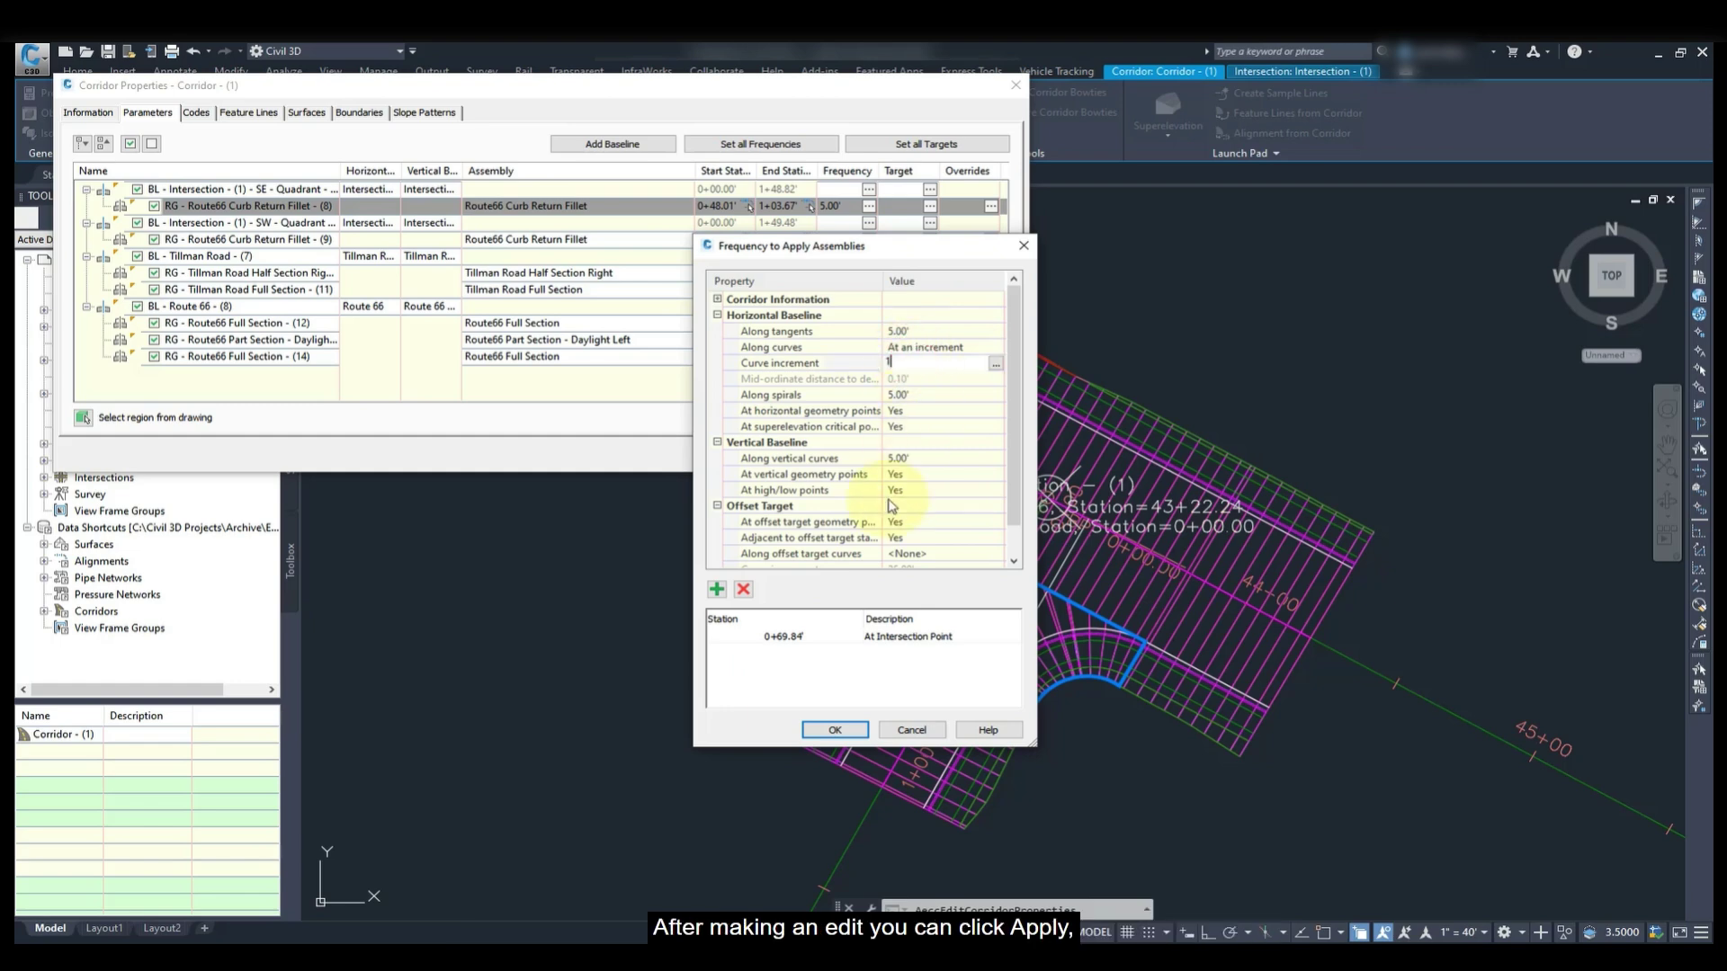
click(831, 730)
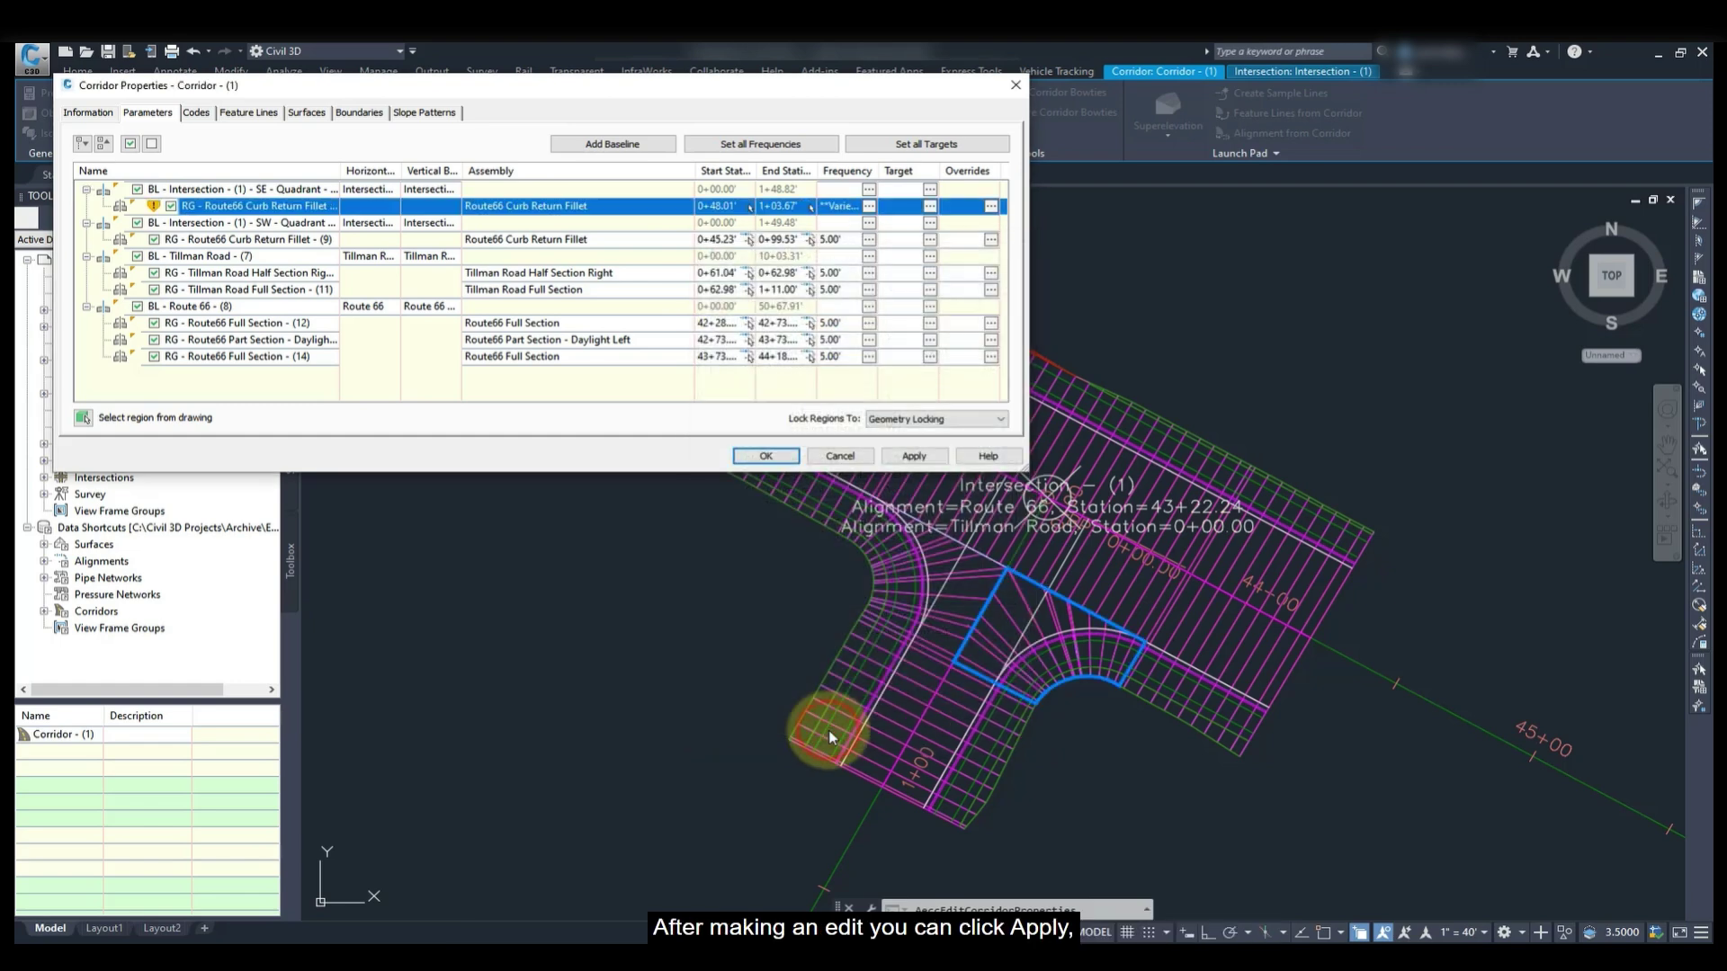
click(914, 456)
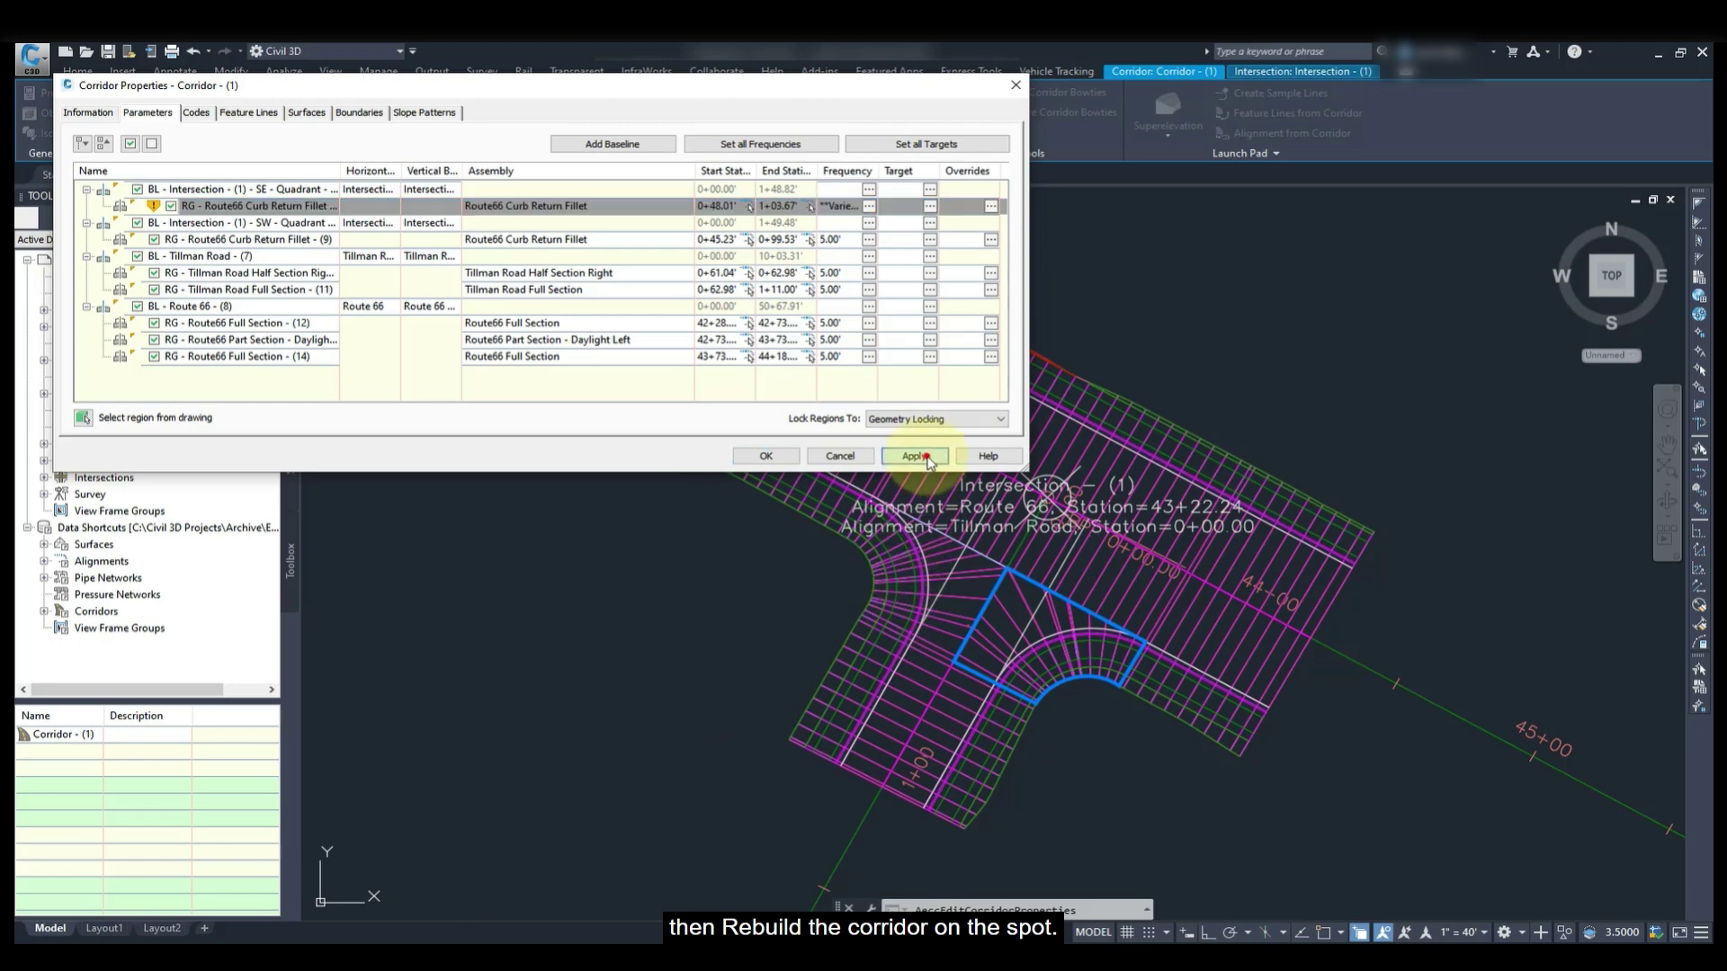
click(929, 461)
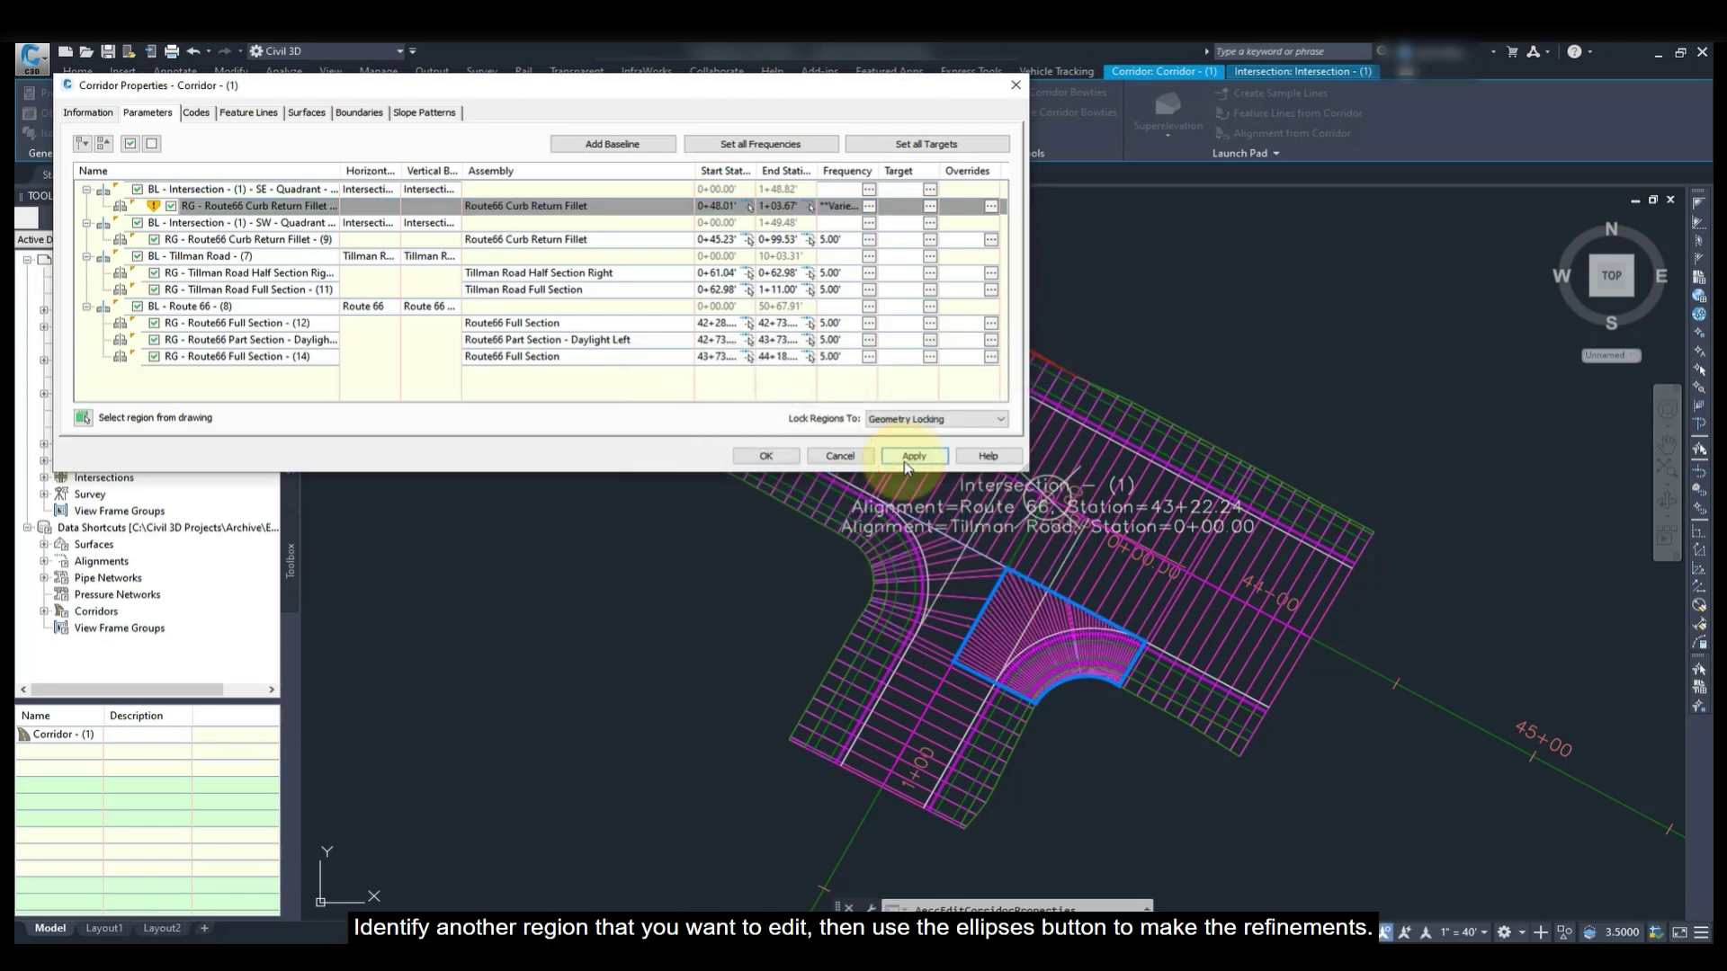
Change the assembly frequency's curve increment for the SW quadrant's Route66 Curb Return Fillet region
click(236, 241)
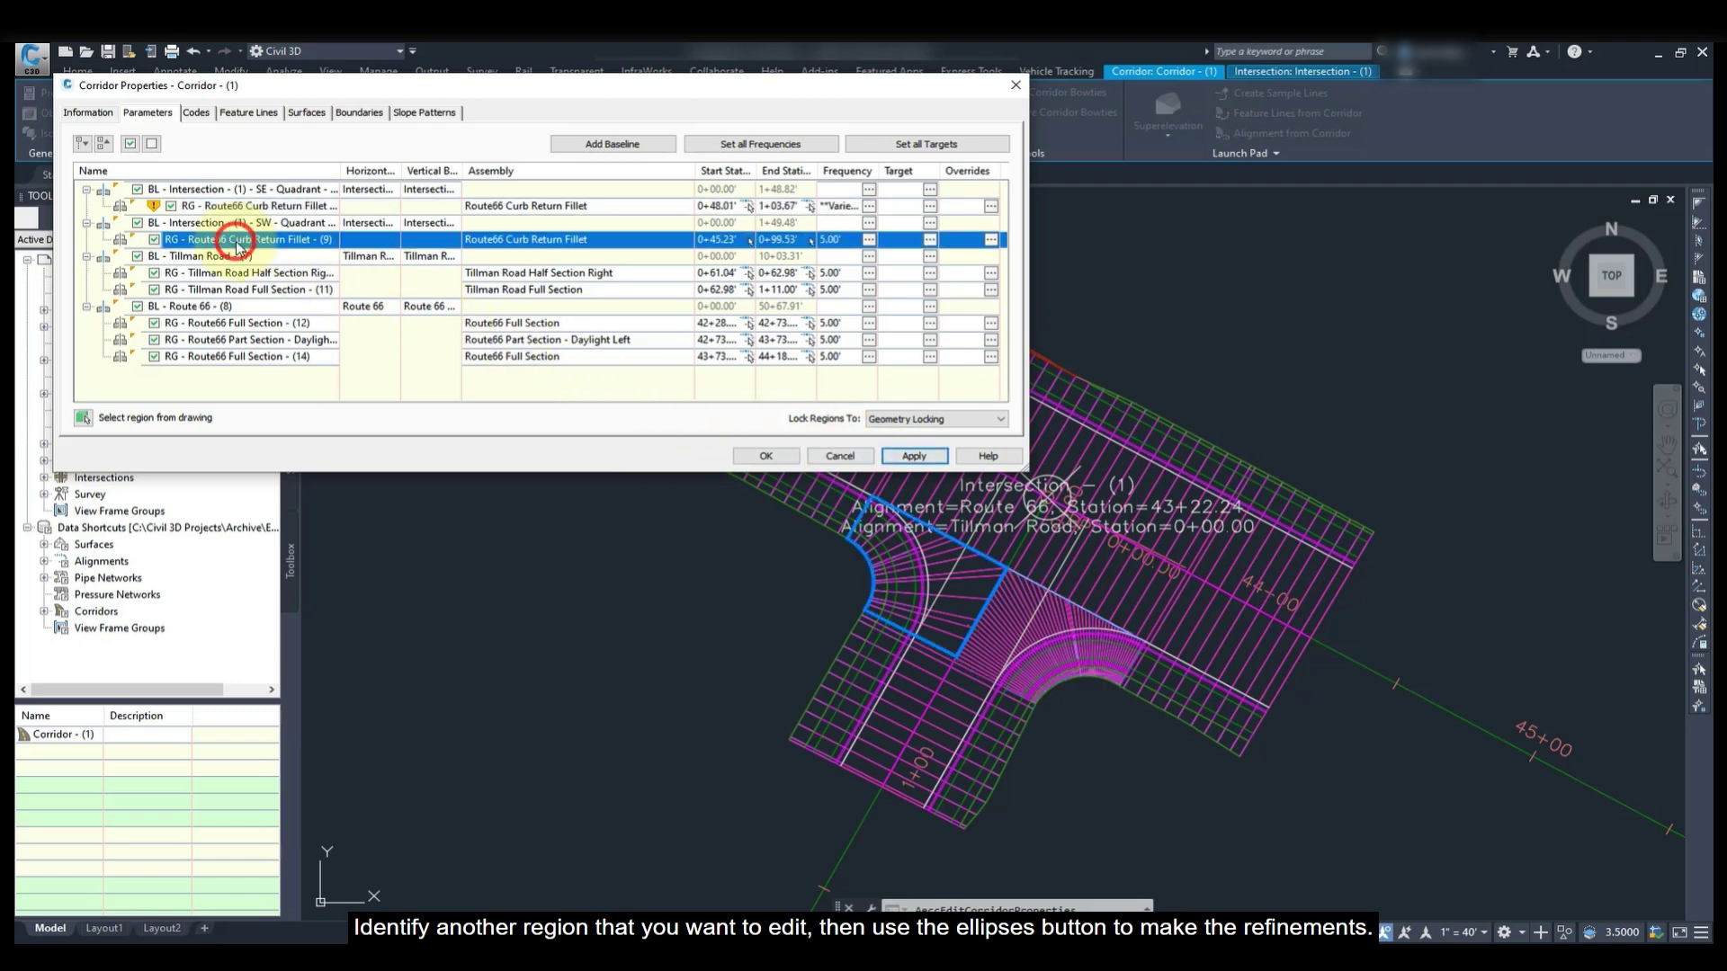
click(869, 239)
click(907, 361)
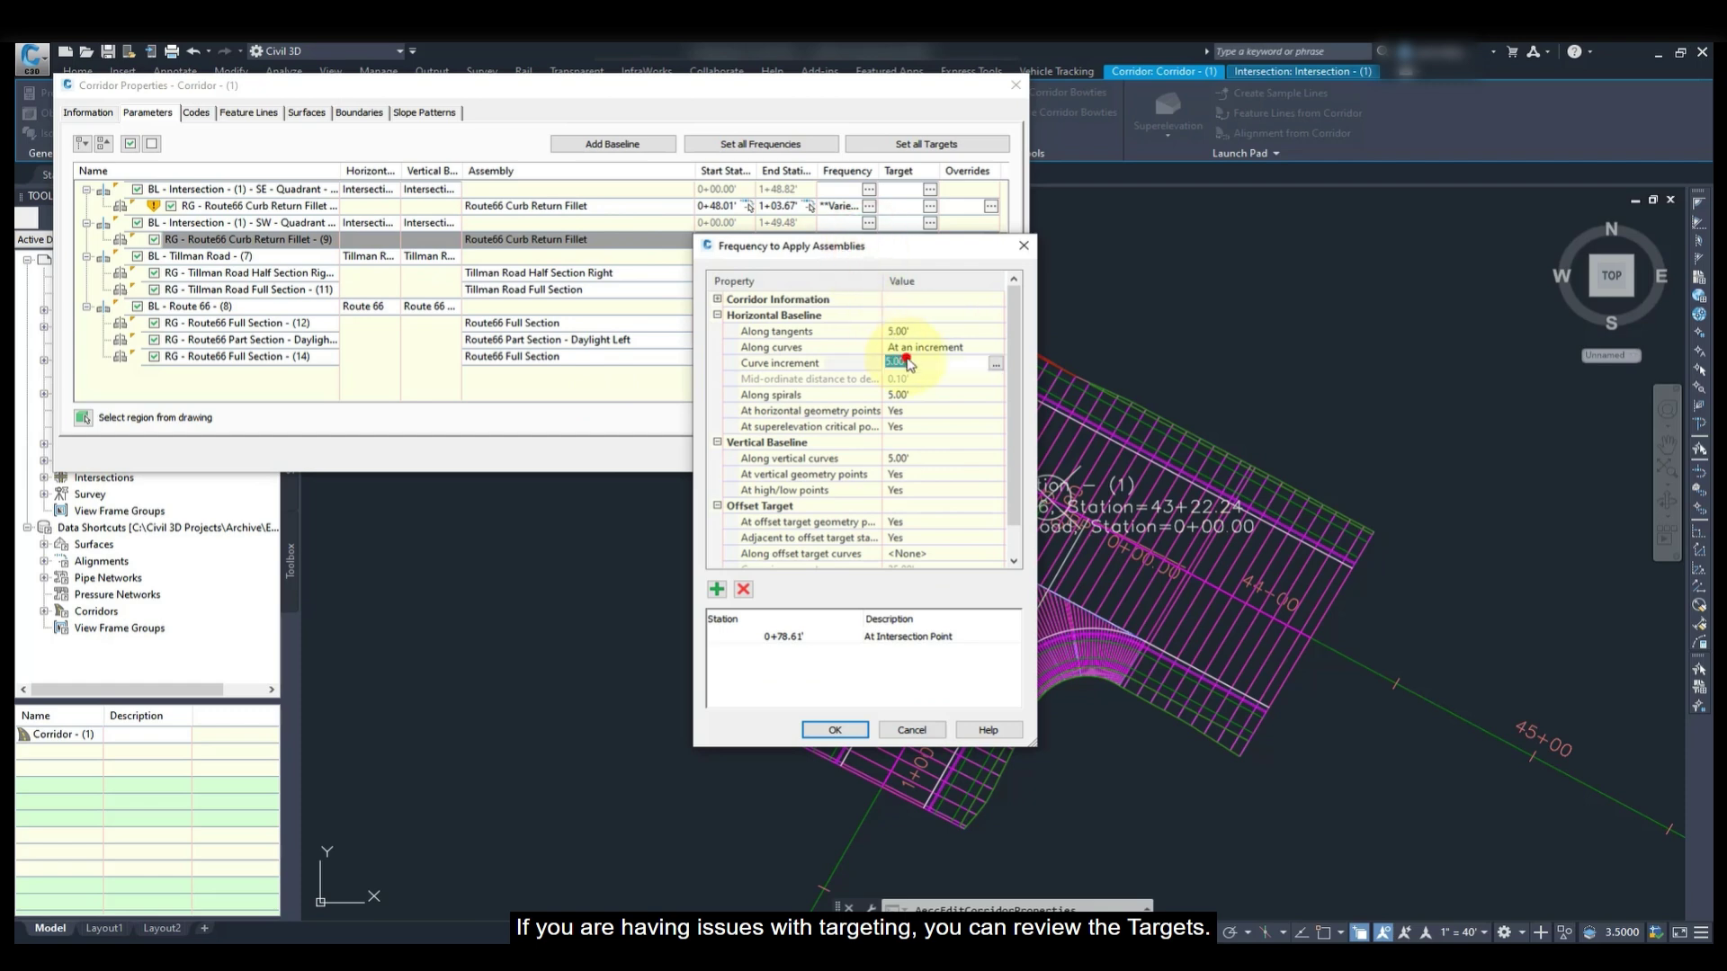
click(867, 629)
click(834, 729)
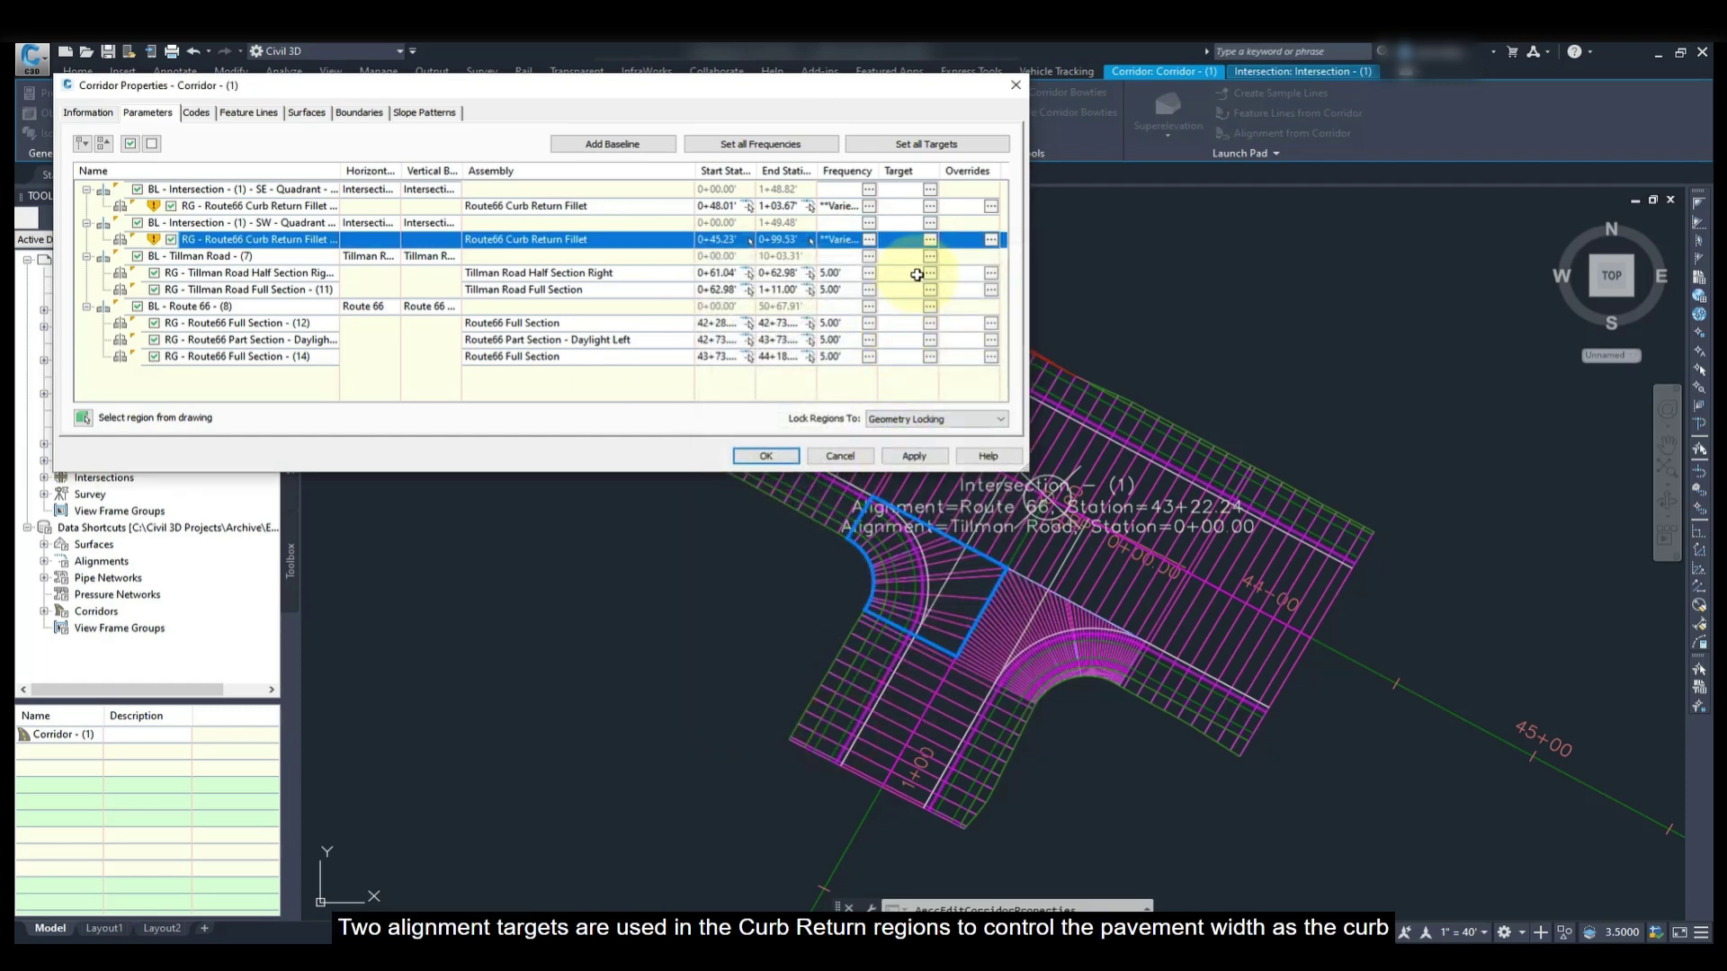
Examine the alignments targeted by the left lane's Width Target in the SW quadrant's Route66 Curb Return Fillet region
click(930, 239)
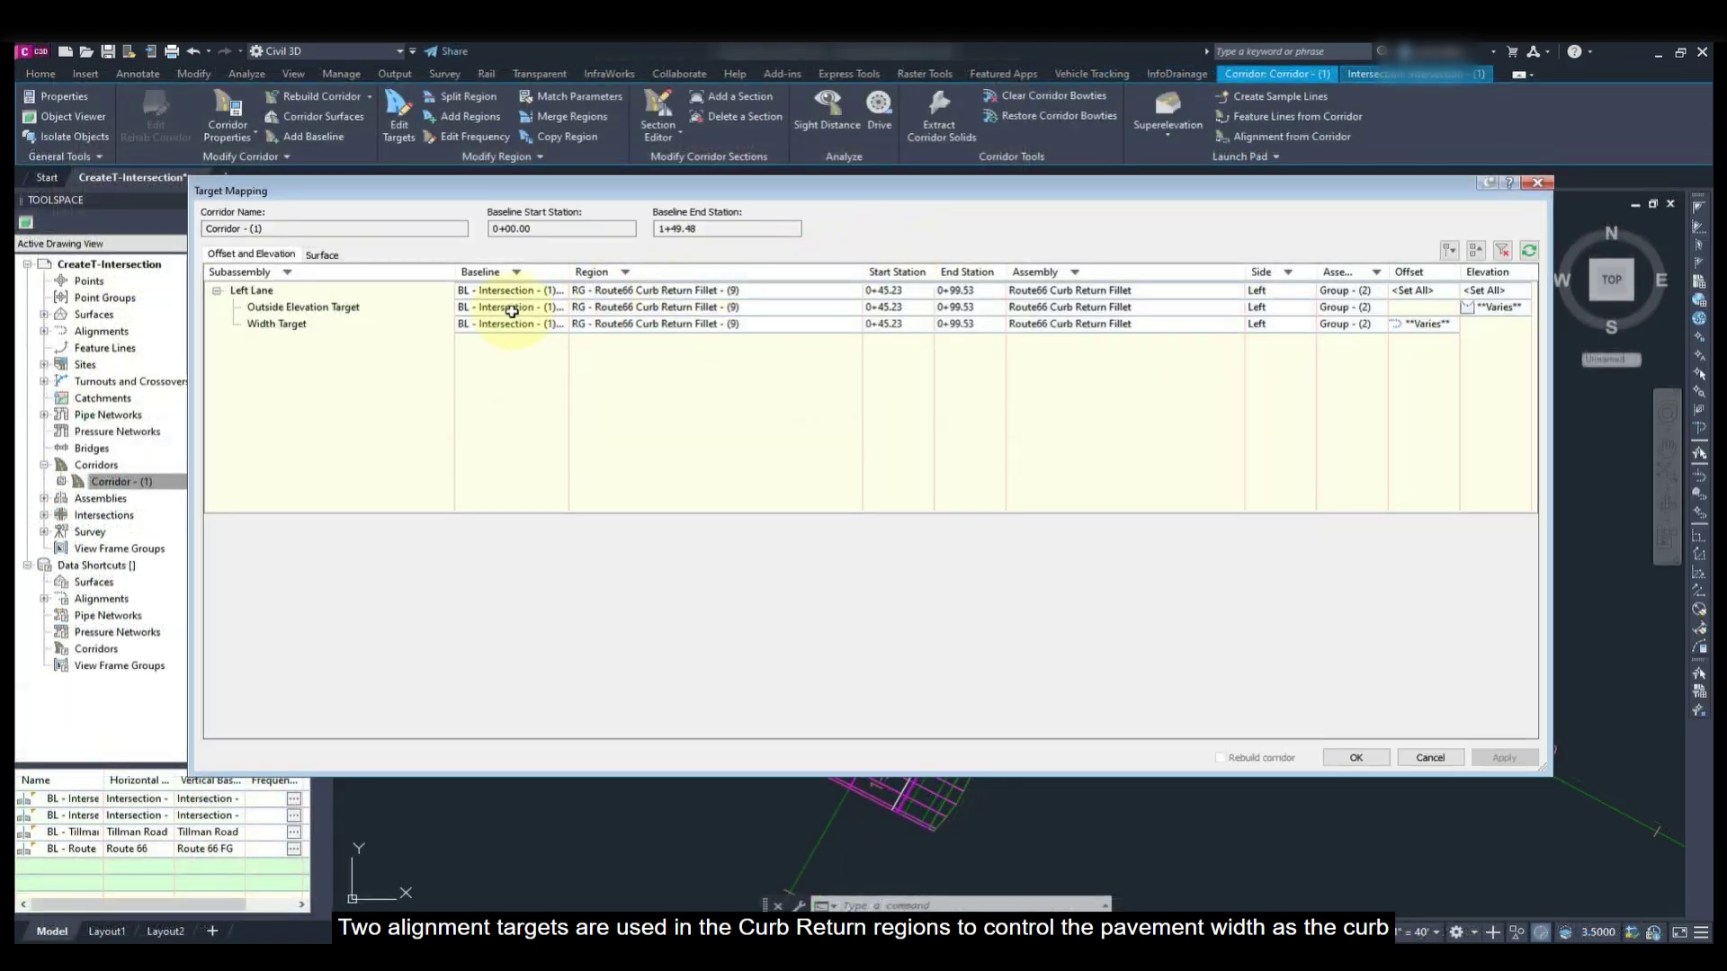
click(441, 325)
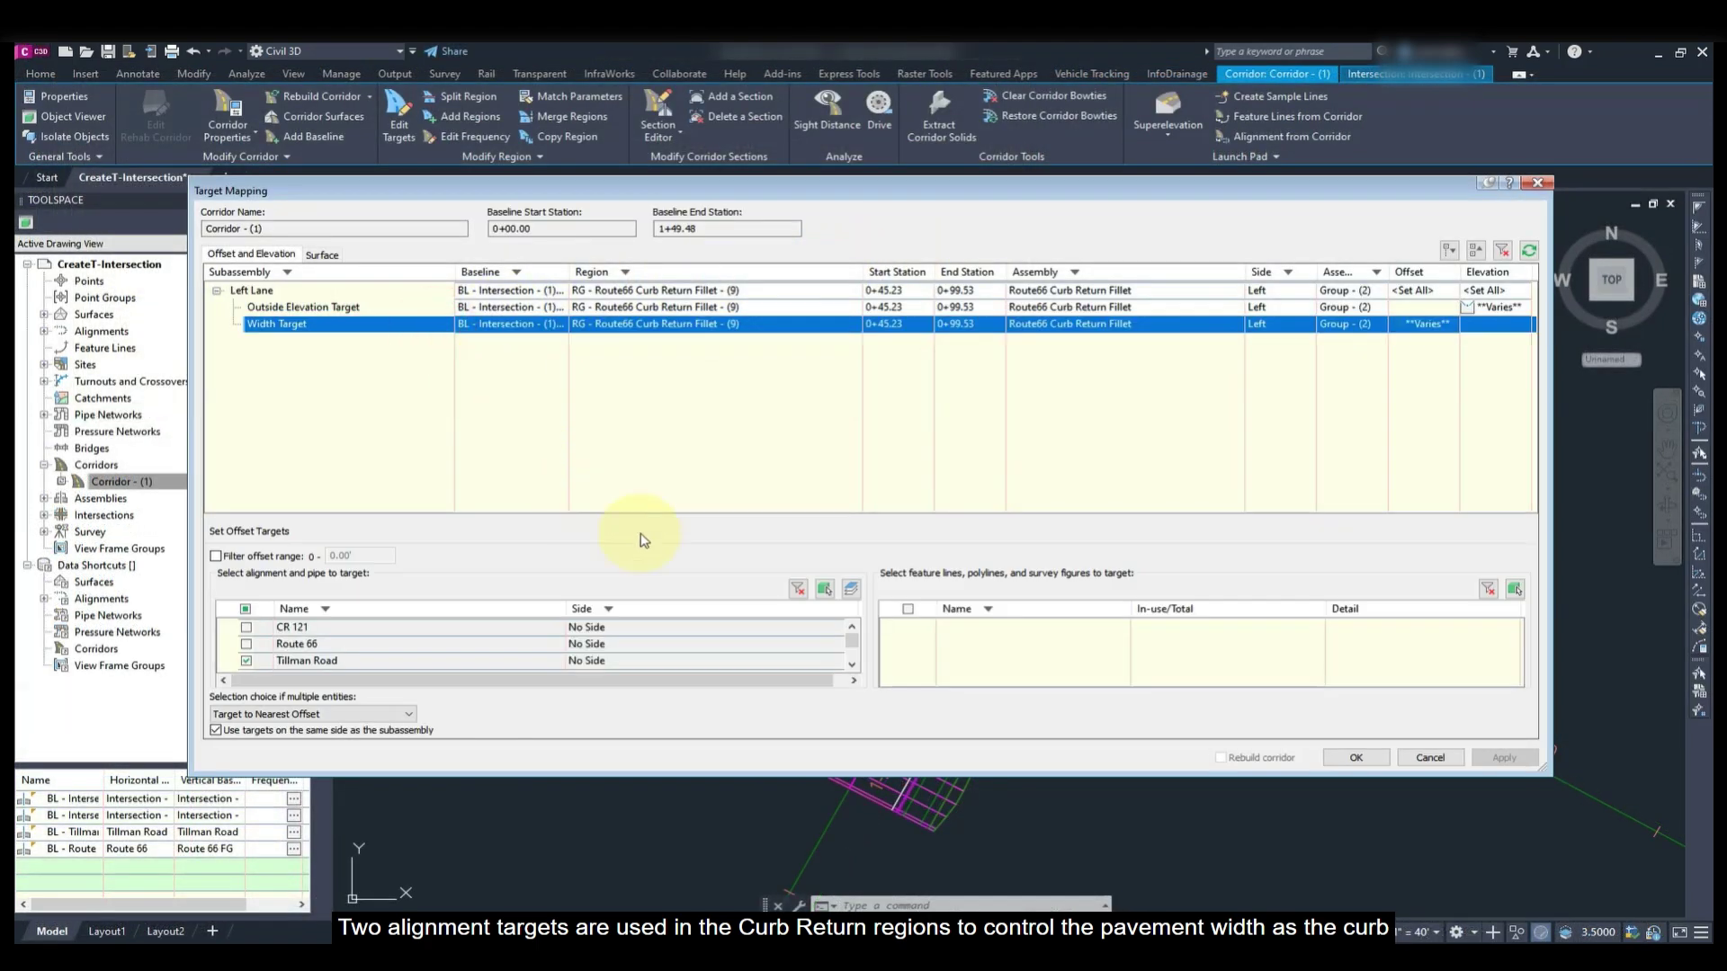
click(851, 666)
click(851, 666)
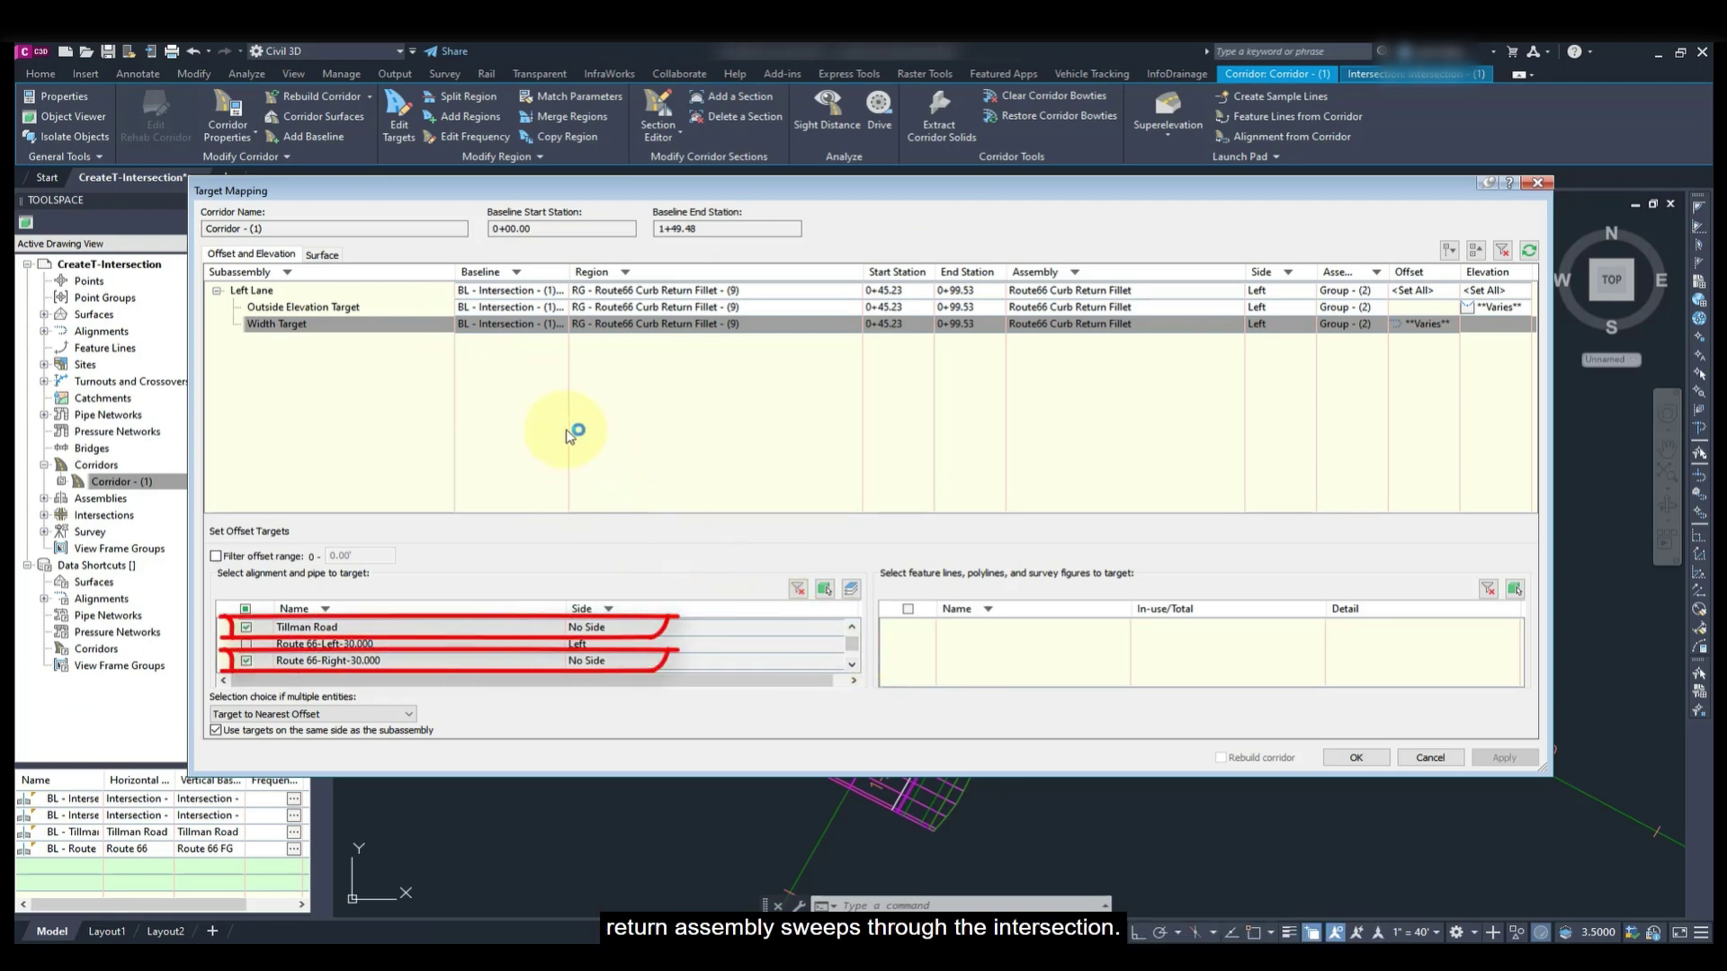
Review the profiles targeted by the left lane's Outside Elevation Target in the same region and accept the target mapping
click(426, 306)
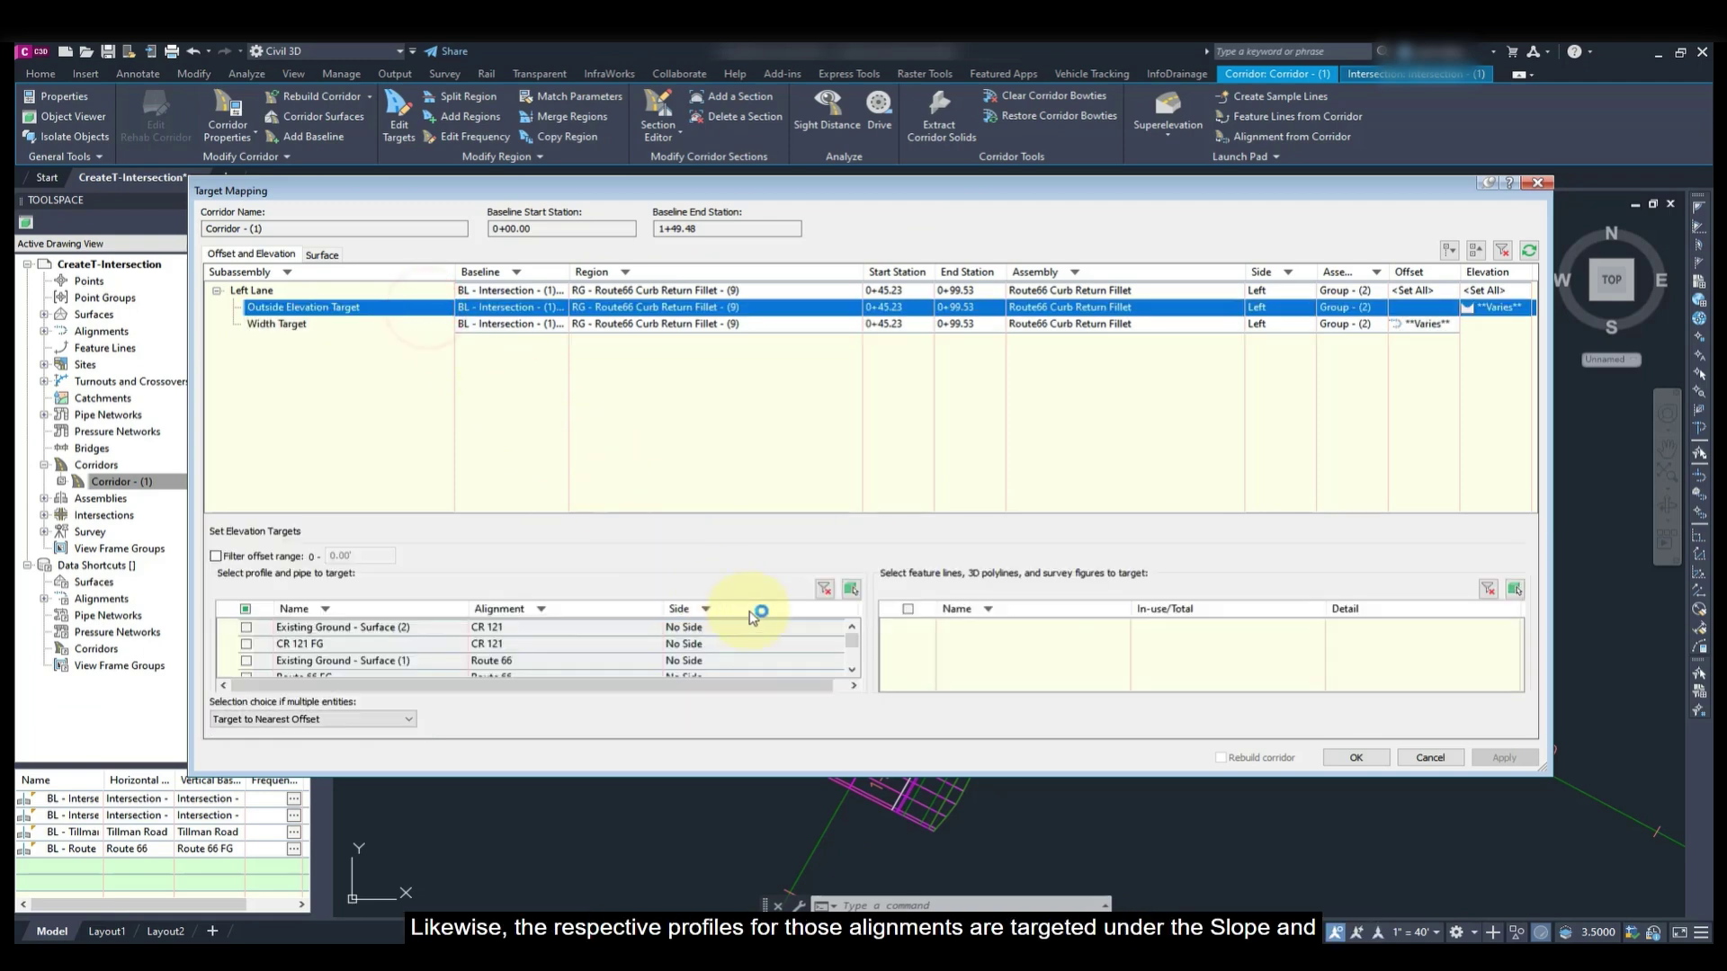
click(850, 669)
click(851, 669)
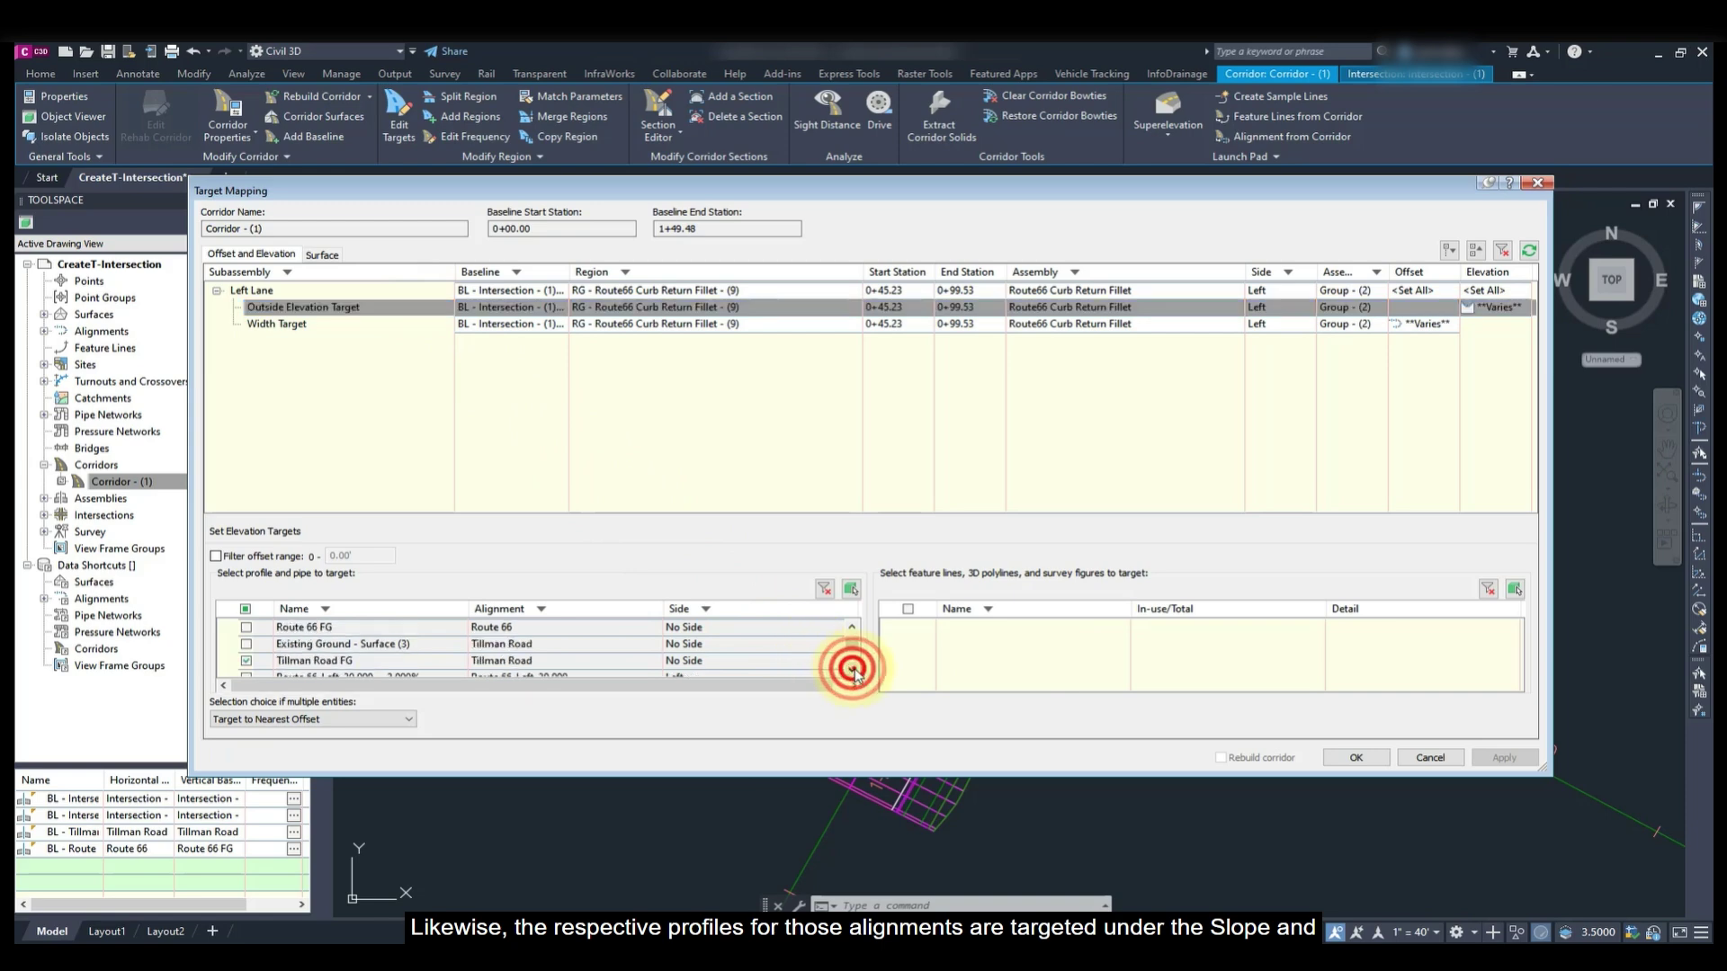
click(851, 669)
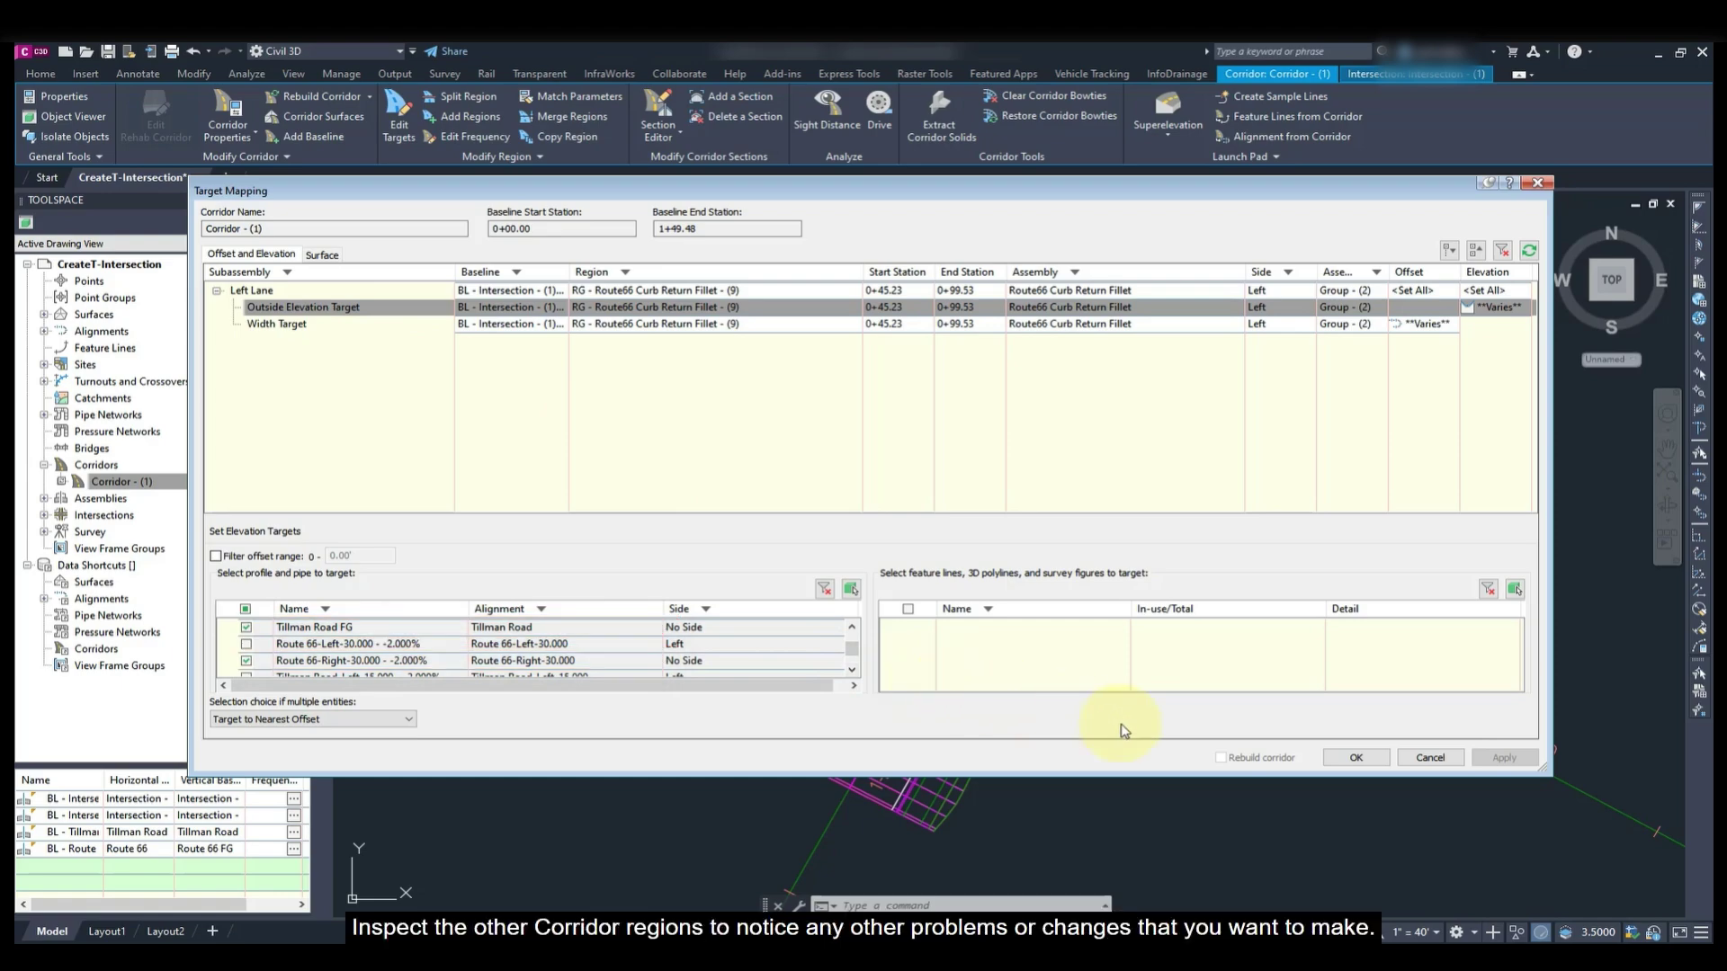
click(1354, 758)
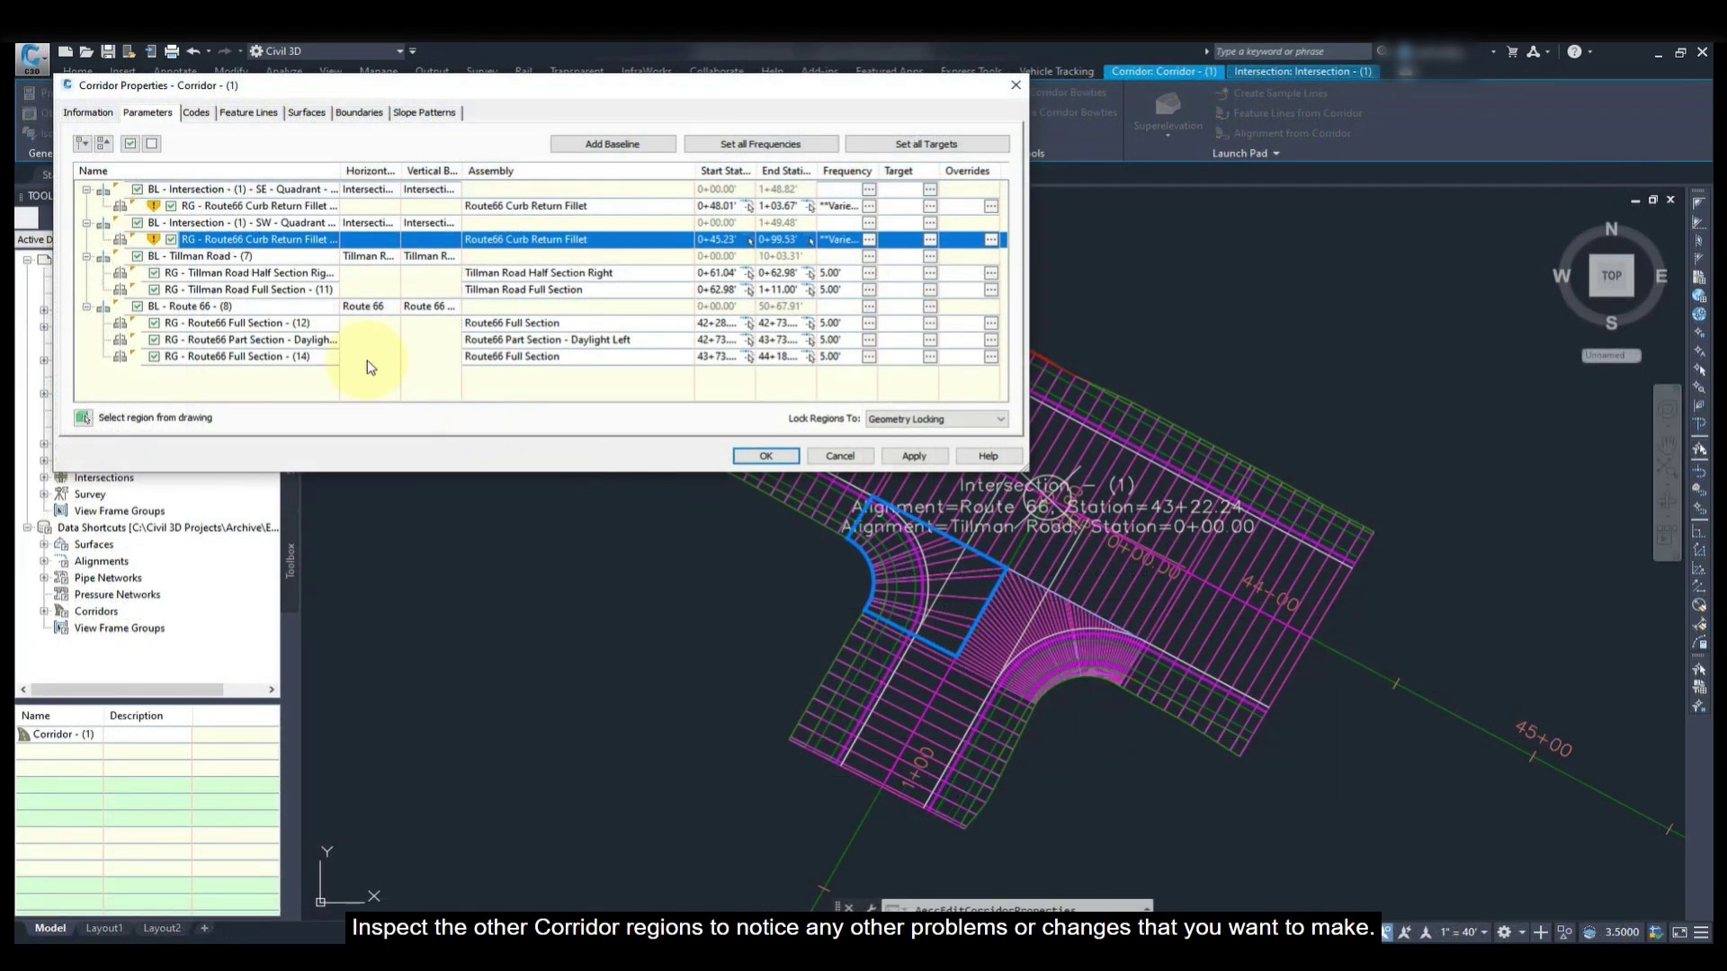
Highlight the Tillman Road half and full section regions, then accept the corridor properties and rebuild the corridor
click(237, 274)
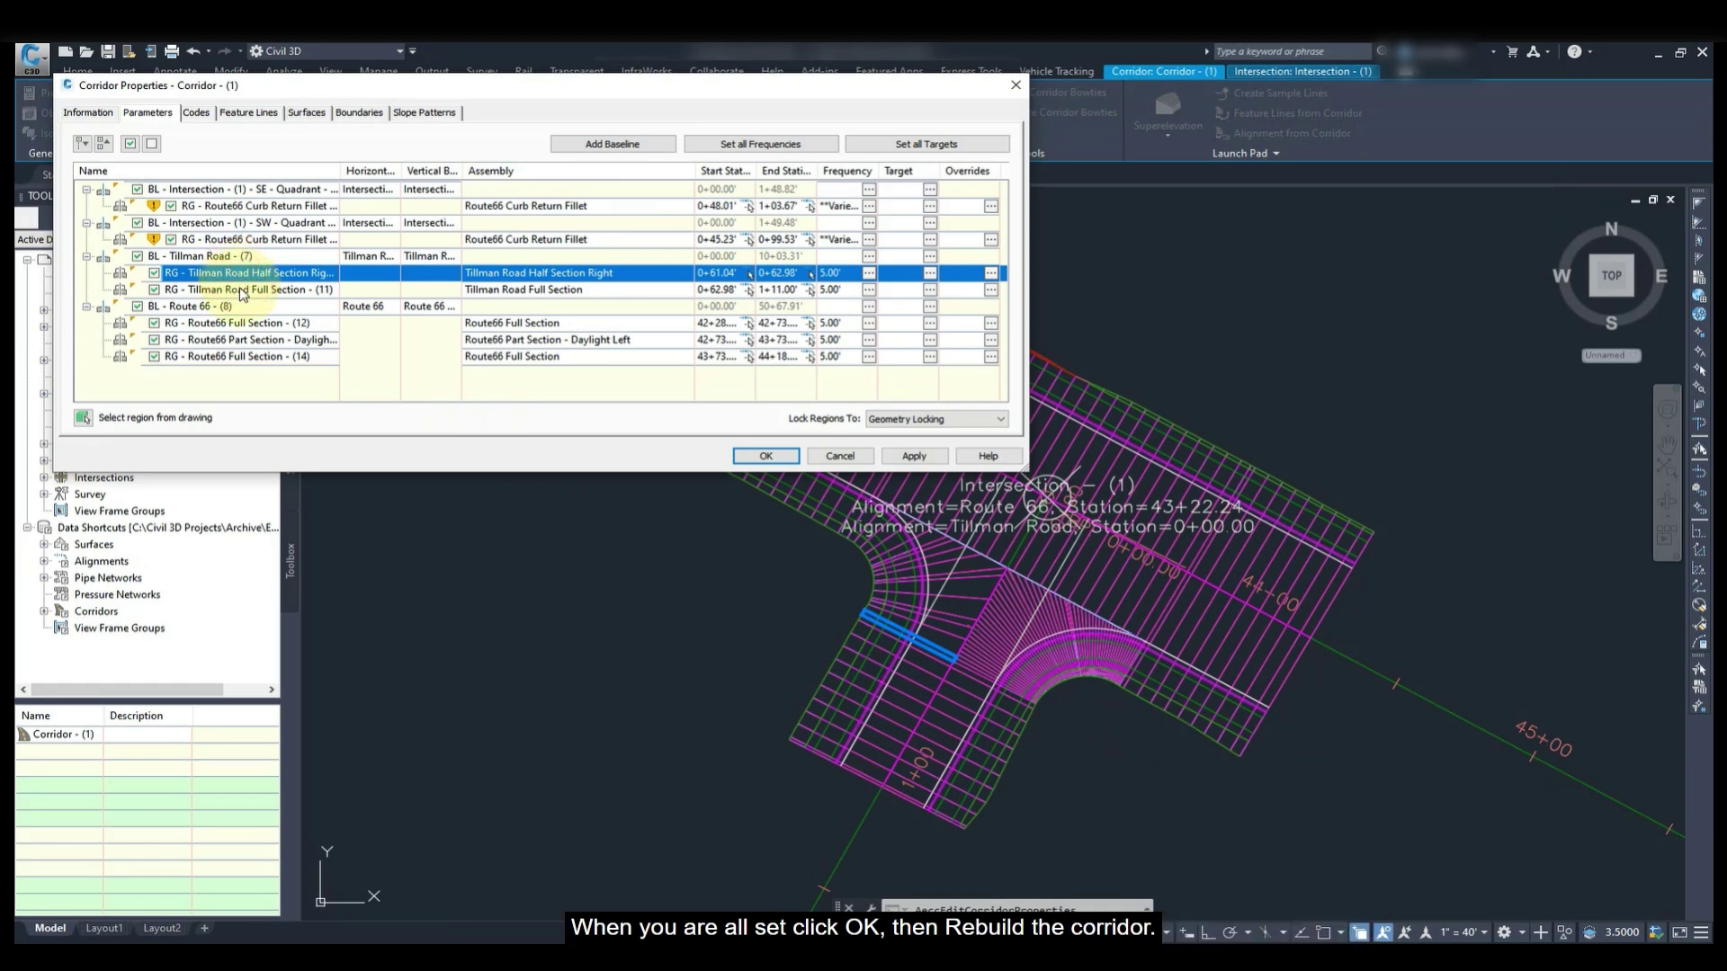
click(243, 290)
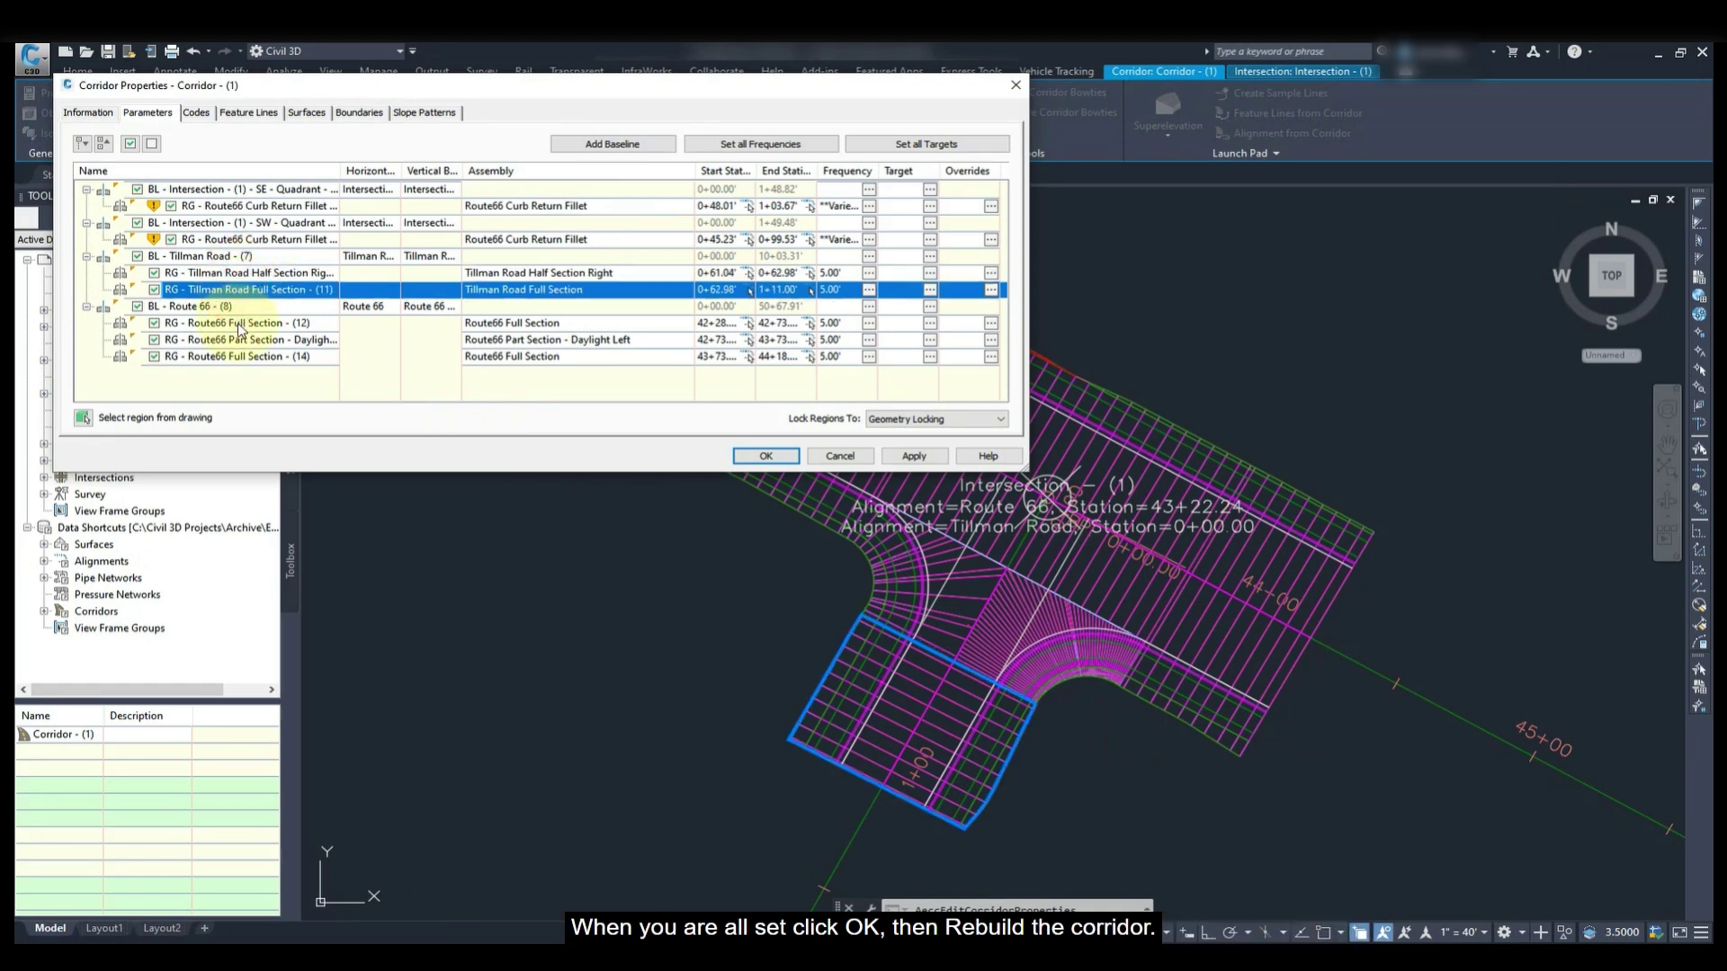
click(745, 456)
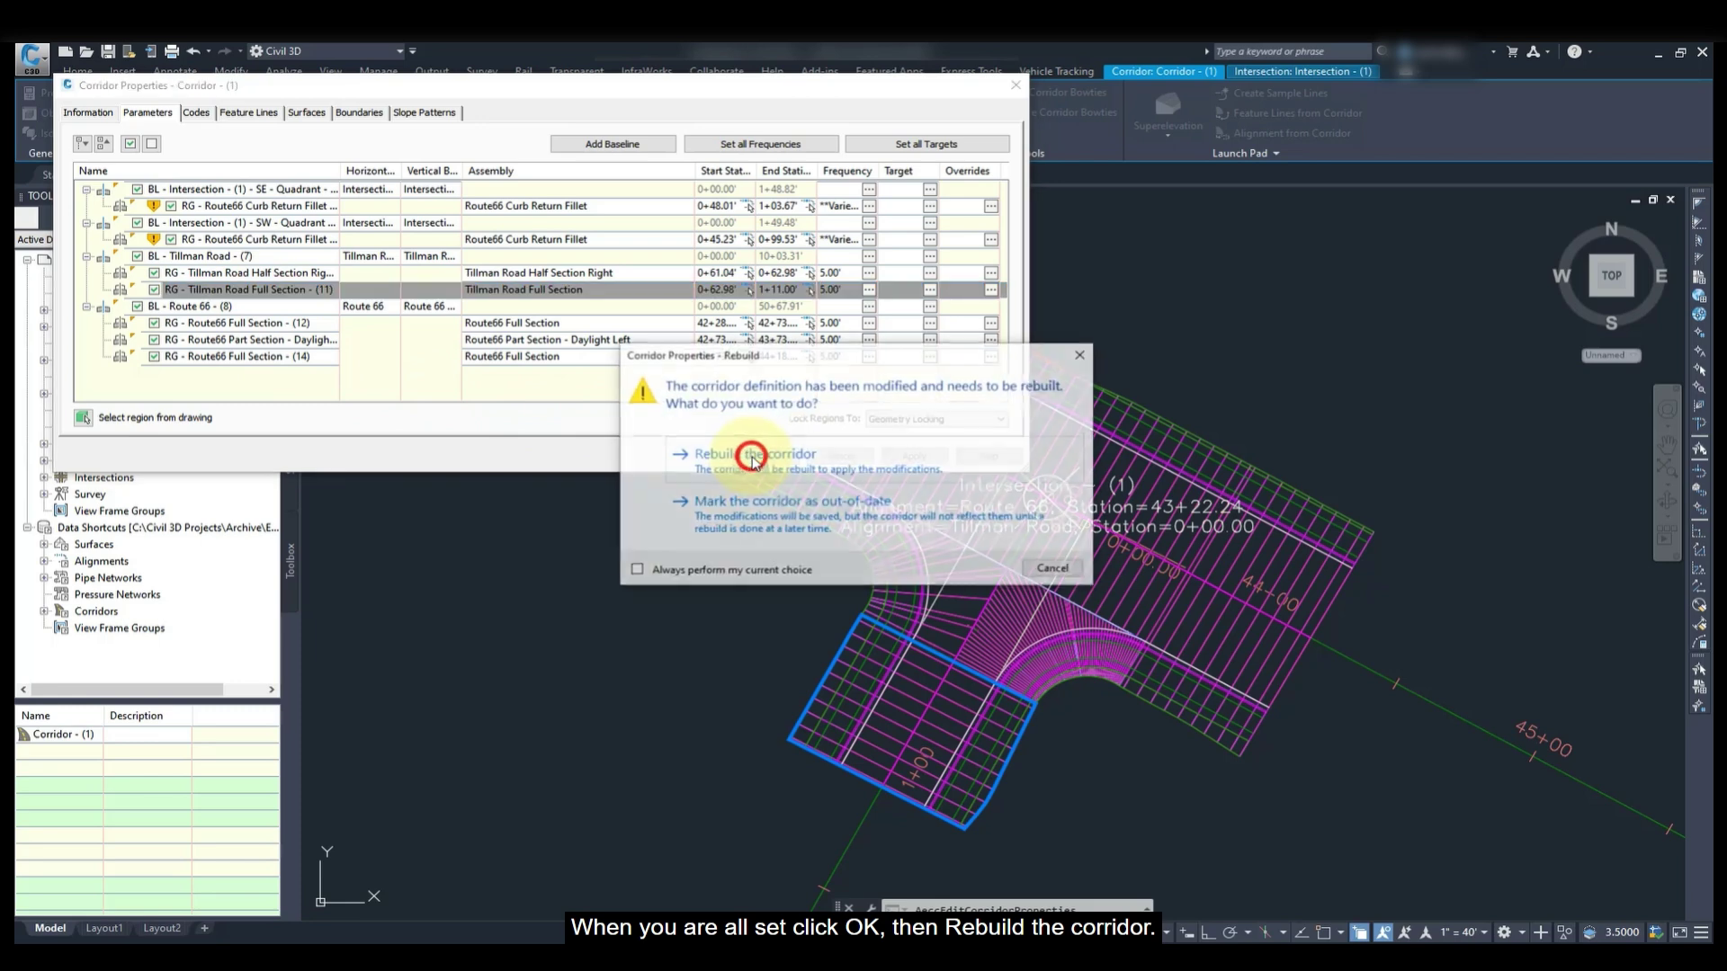
click(752, 457)
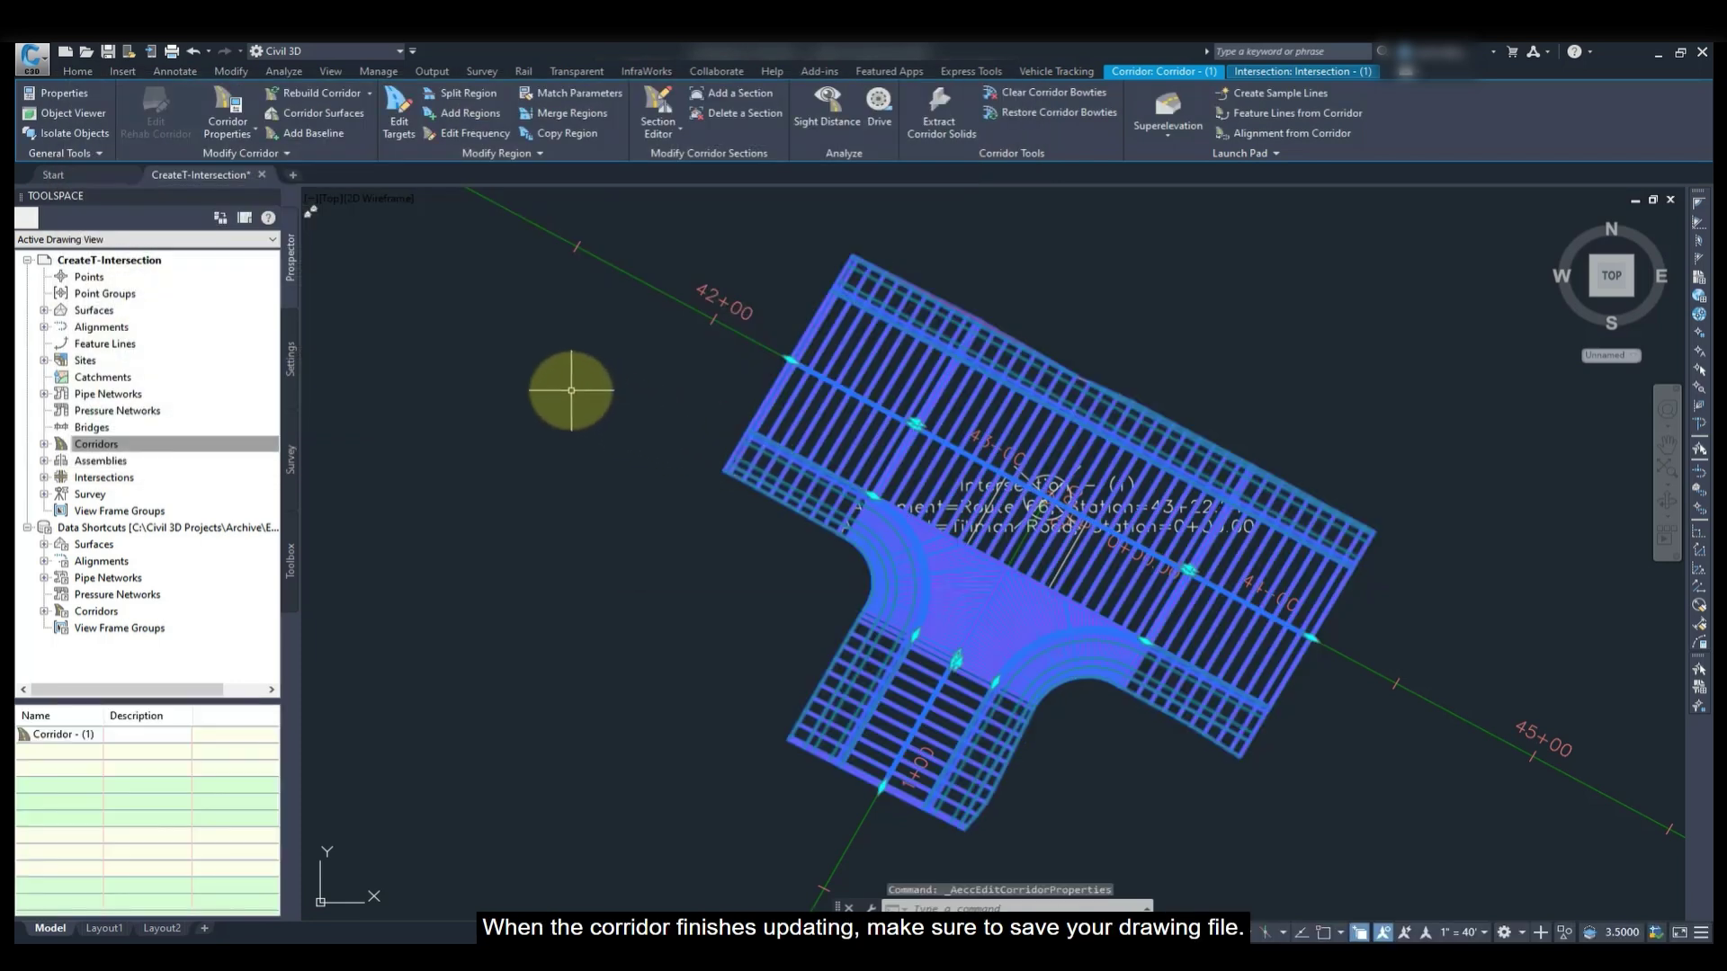
key(Escape)
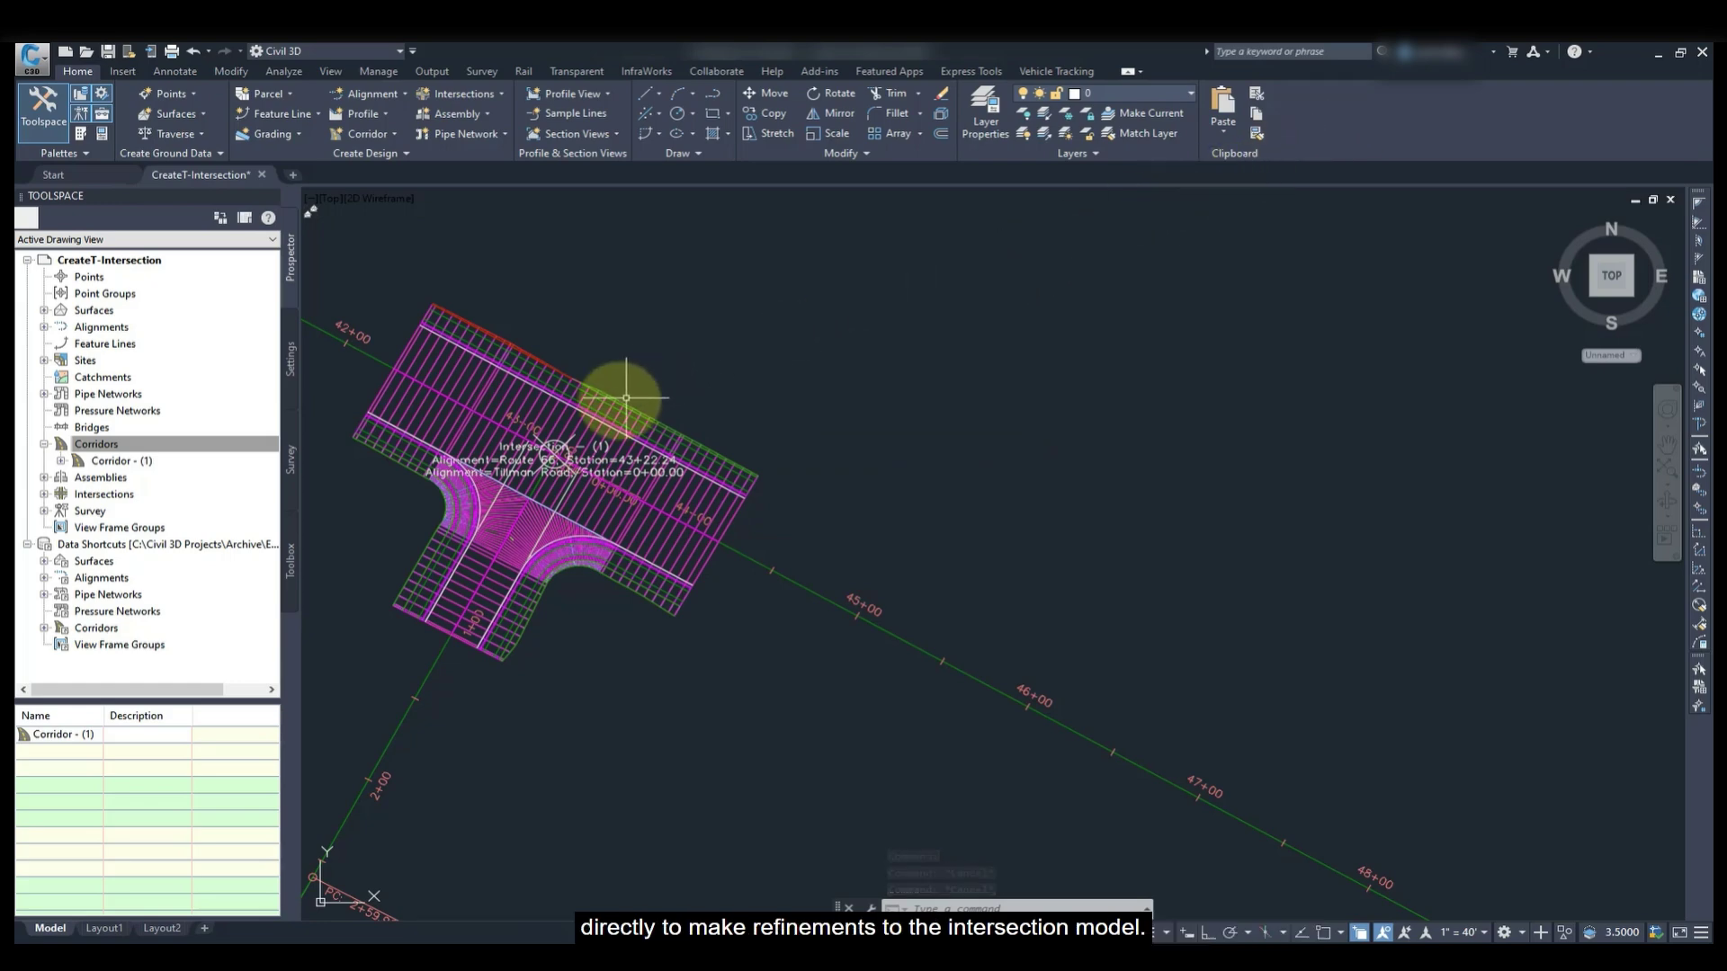
Hide the corridor in the drawing so the intersection's alignments are exposed
click(579, 419)
right_click(580, 421)
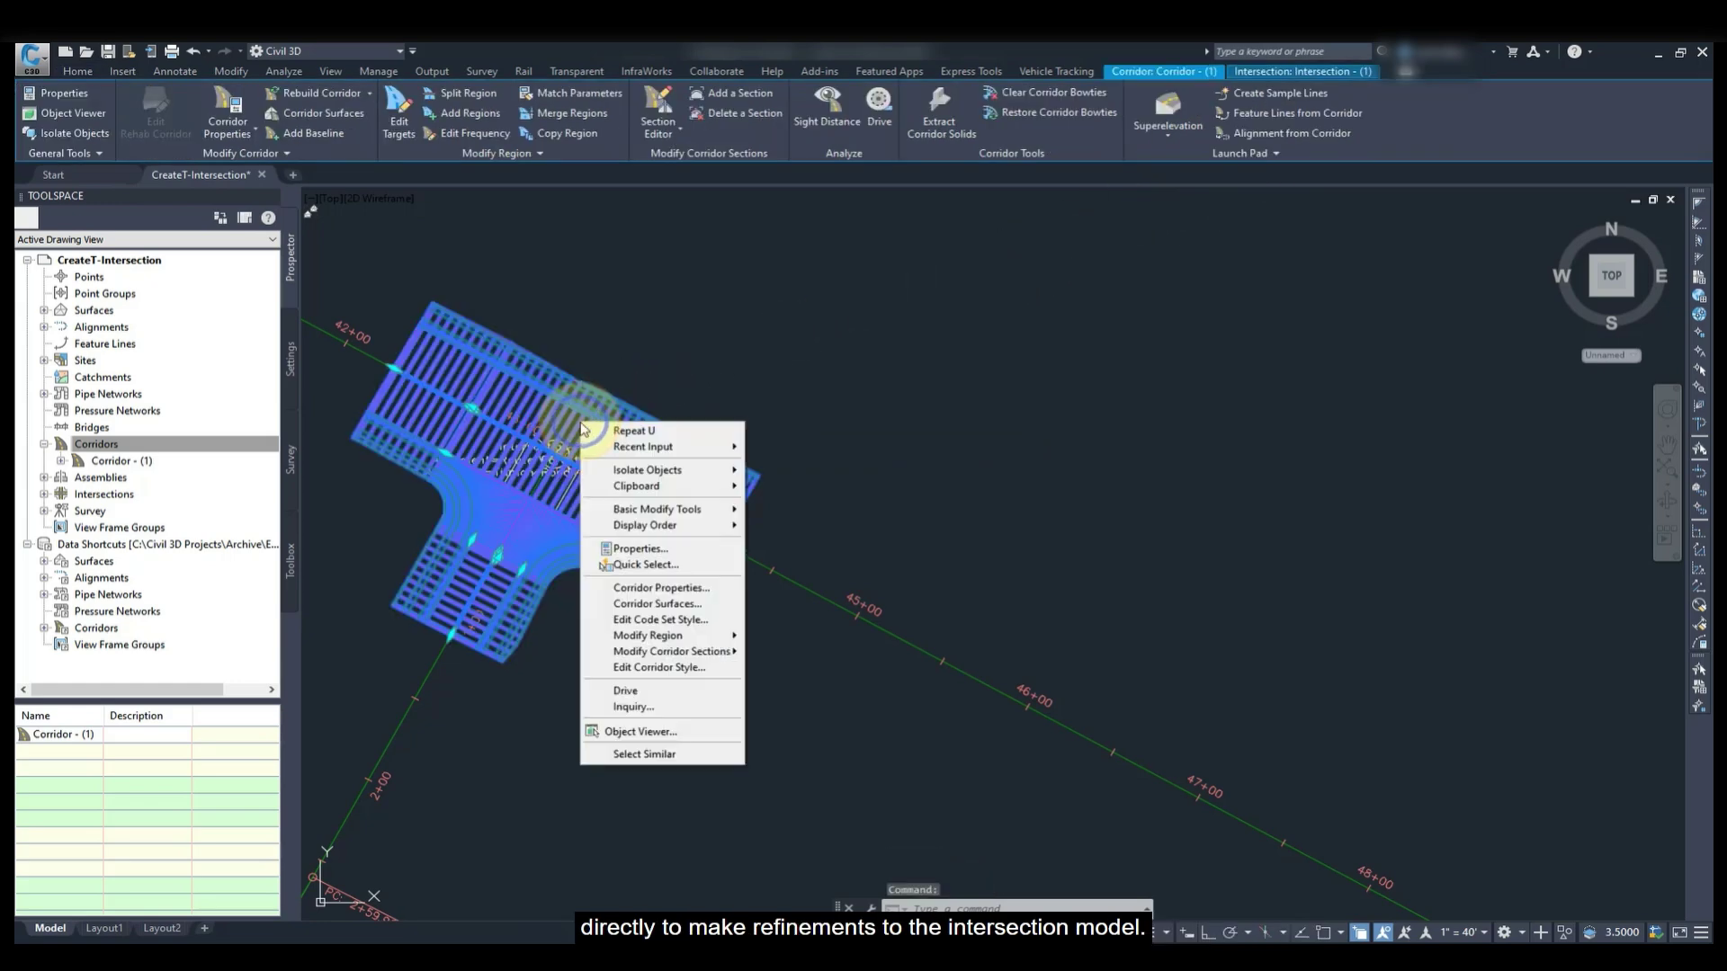
mouse_move(642, 473)
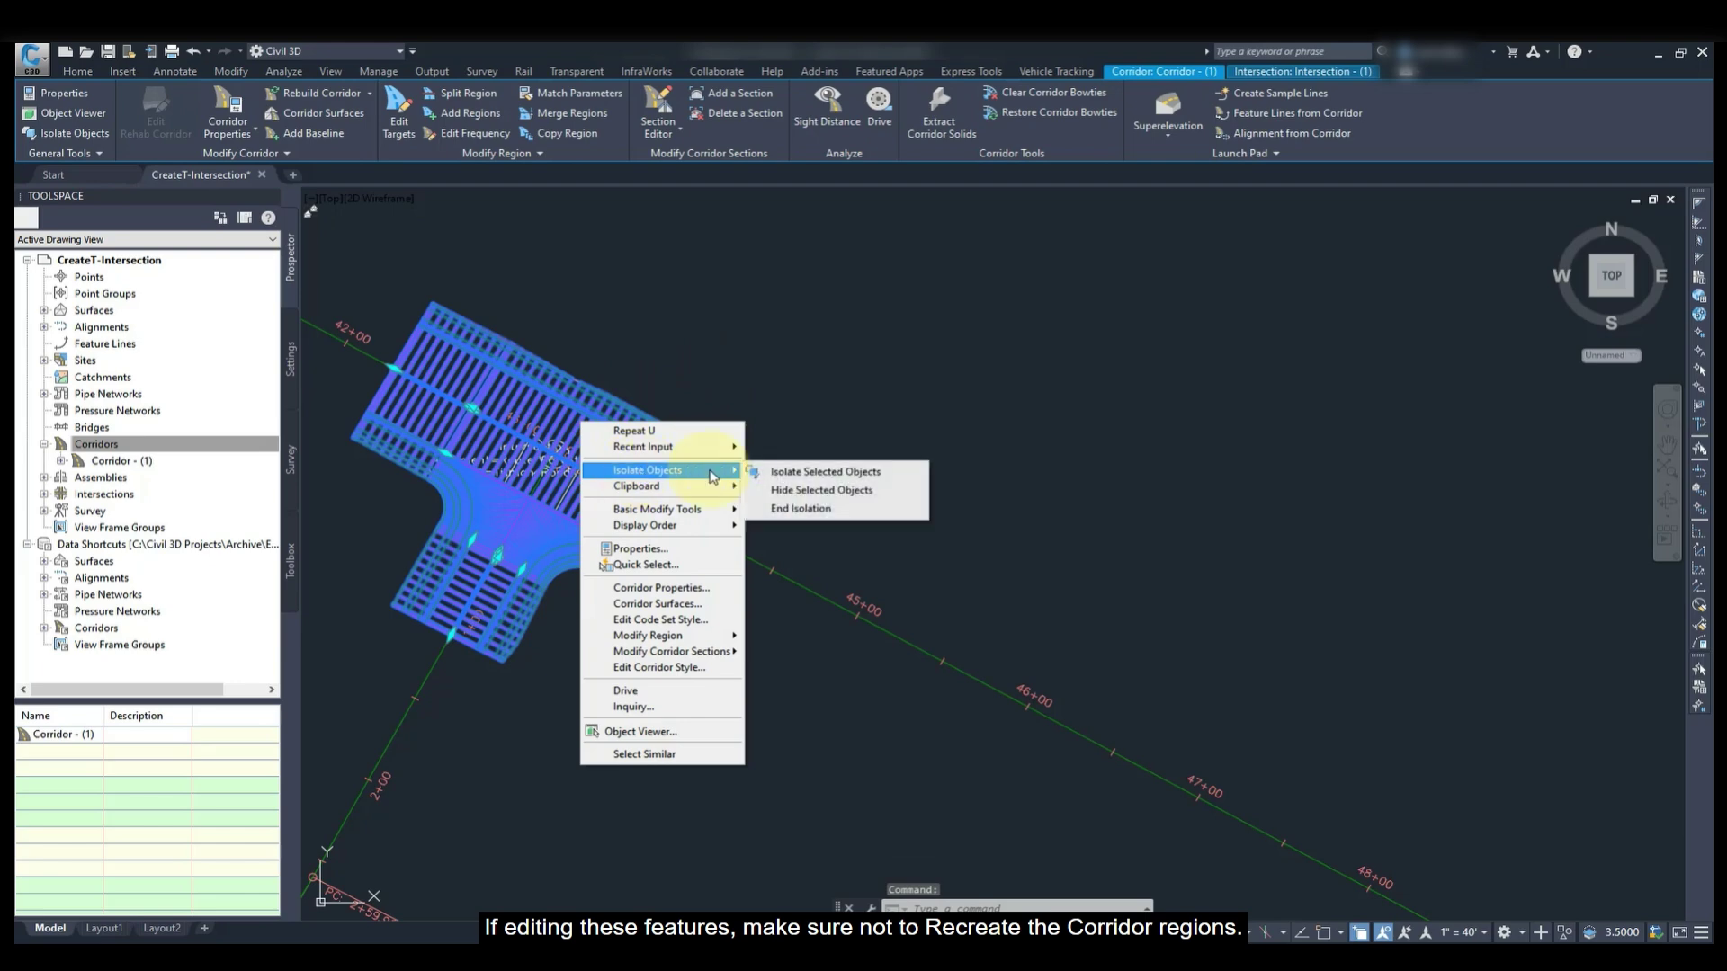
click(801, 489)
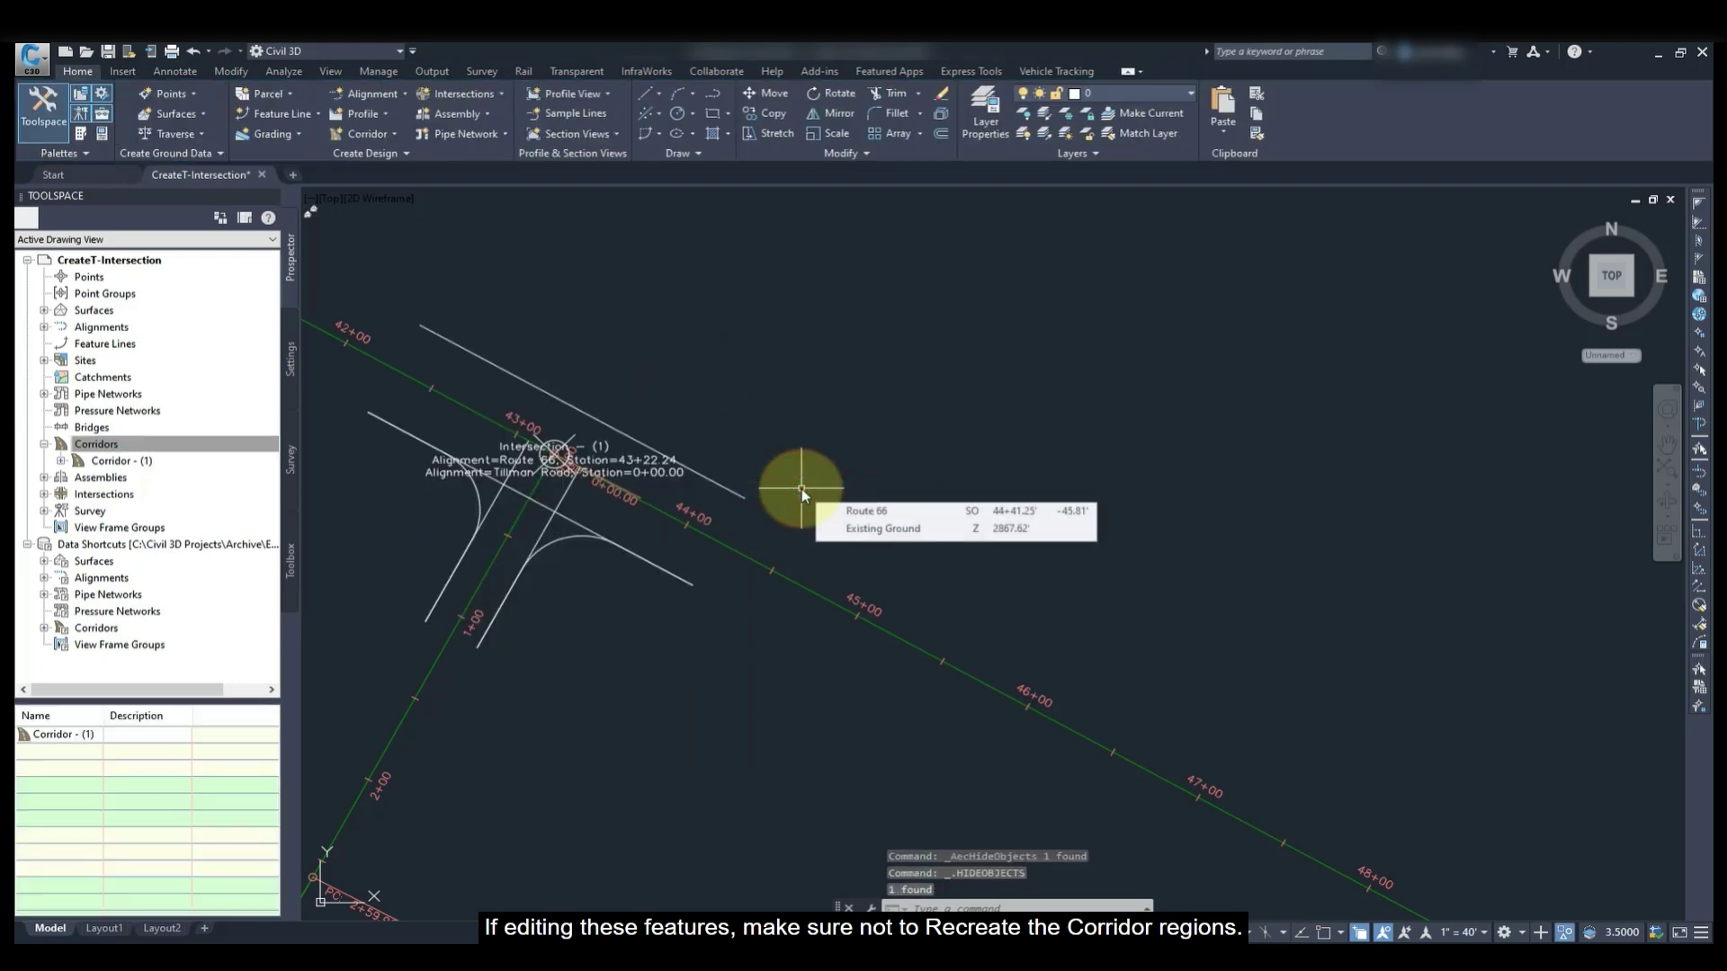
Create a profile view for the SE quadrant's curb return alignment and place it beside the intersection, northeast of Route 66
click(580, 537)
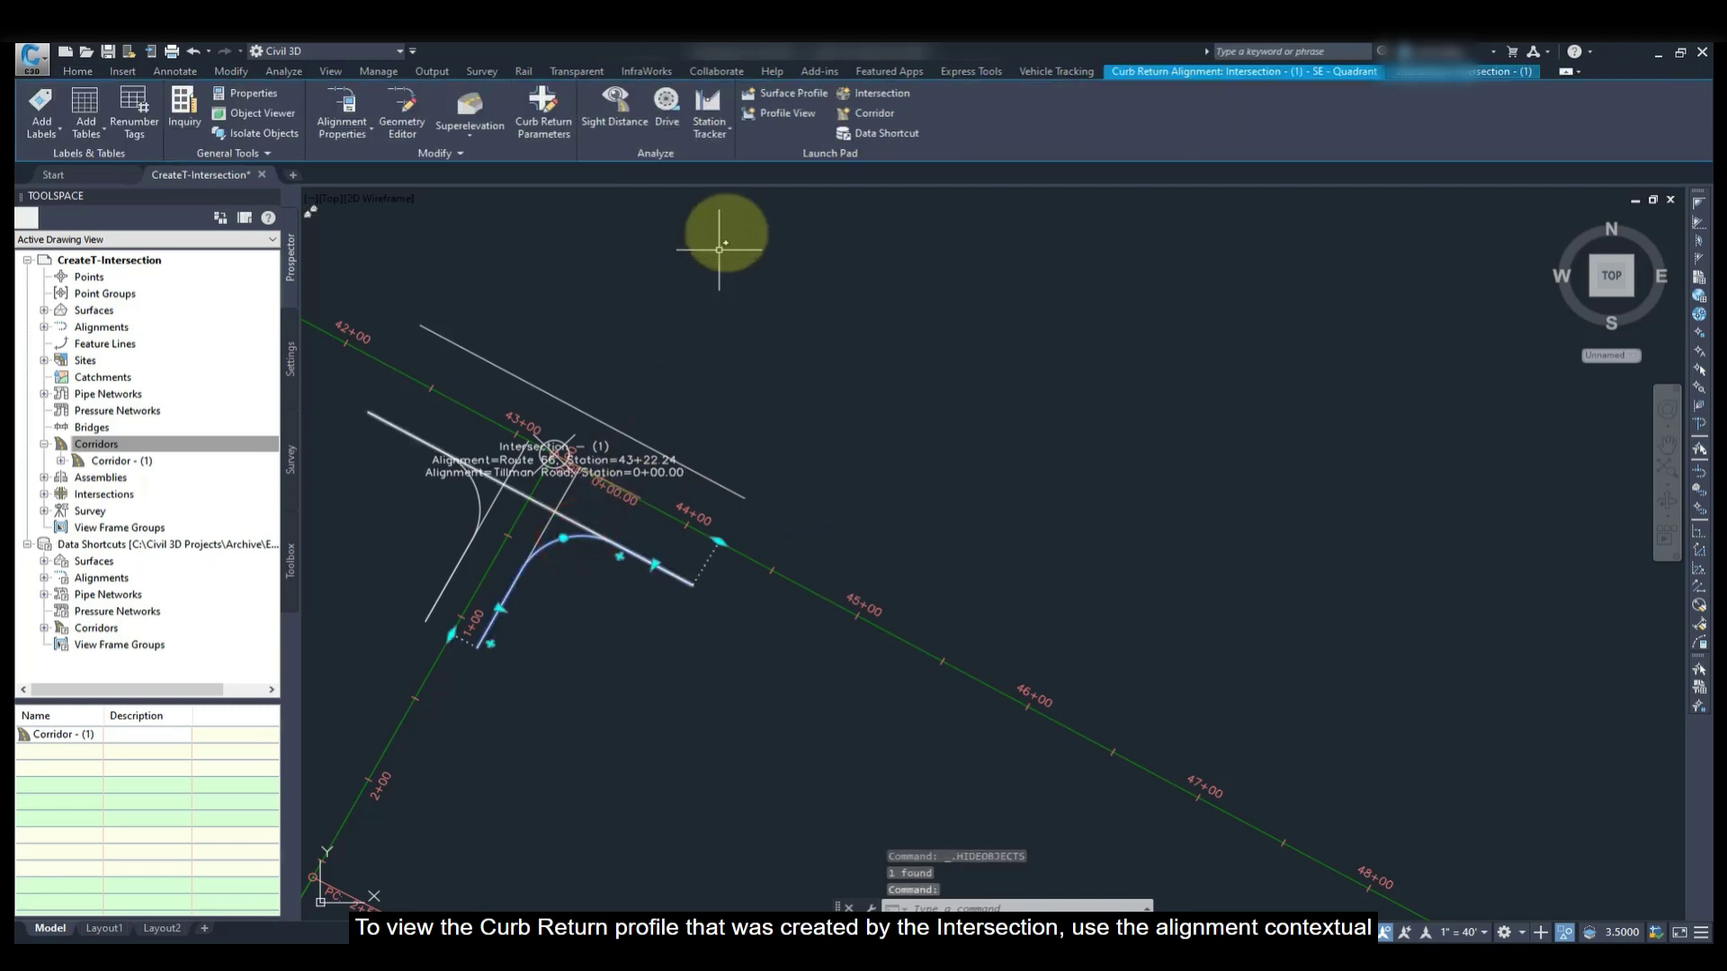
click(779, 113)
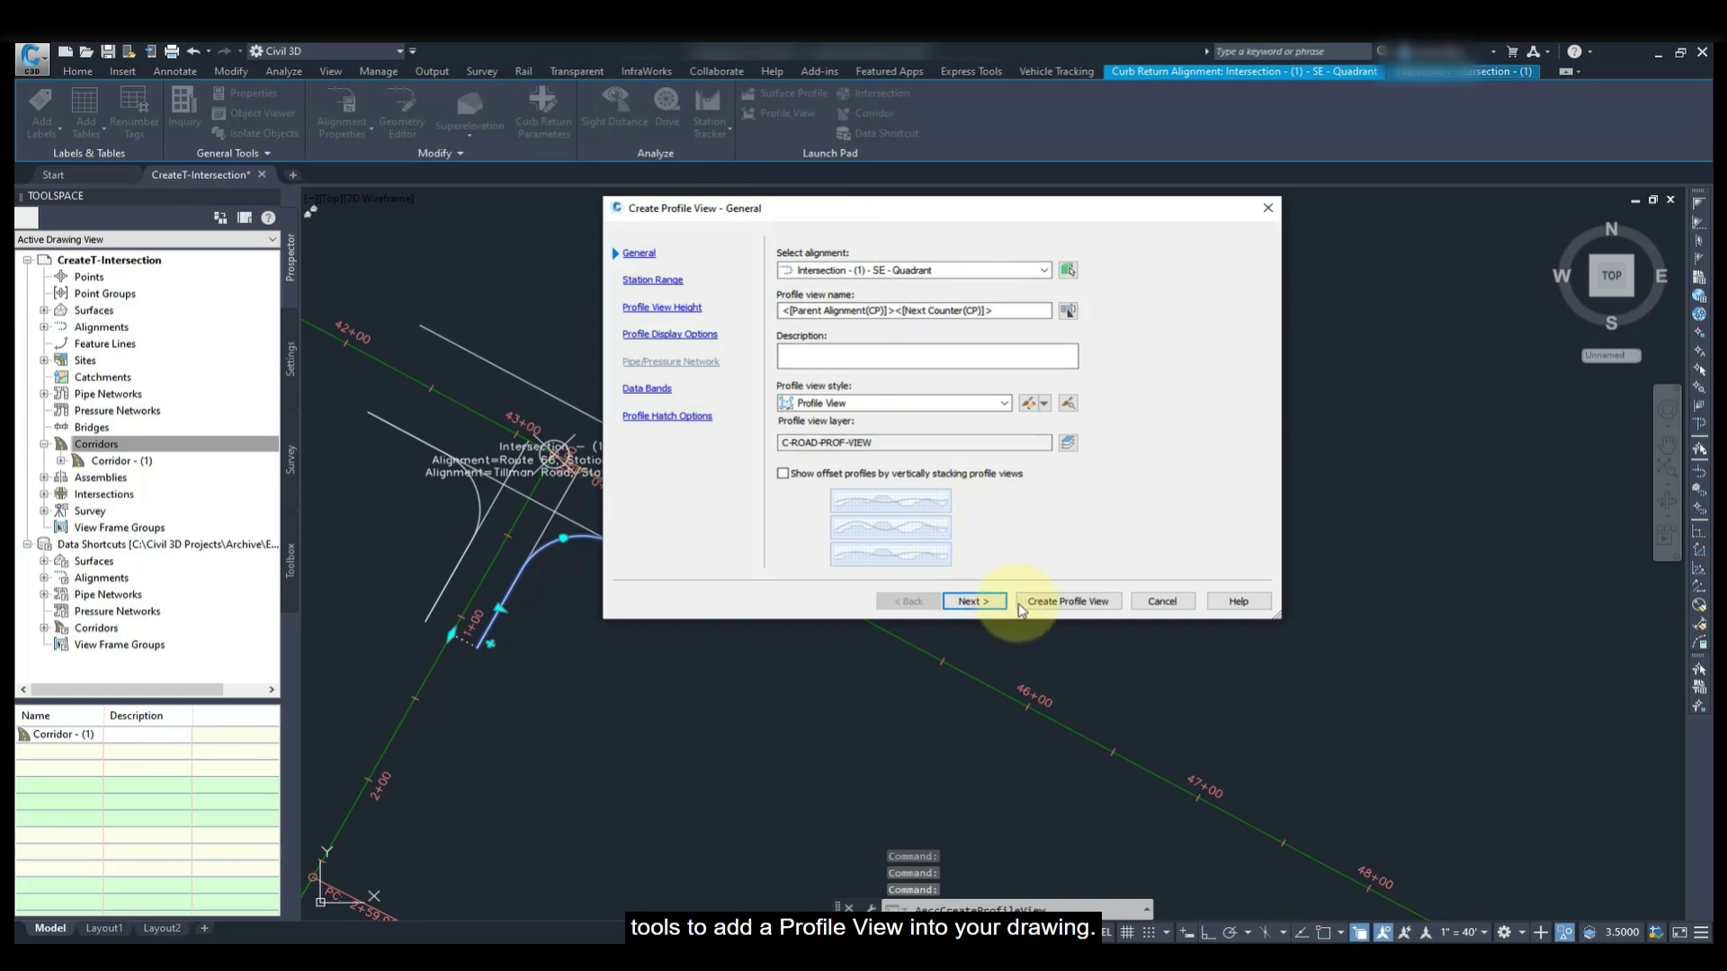
click(1021, 604)
click(875, 453)
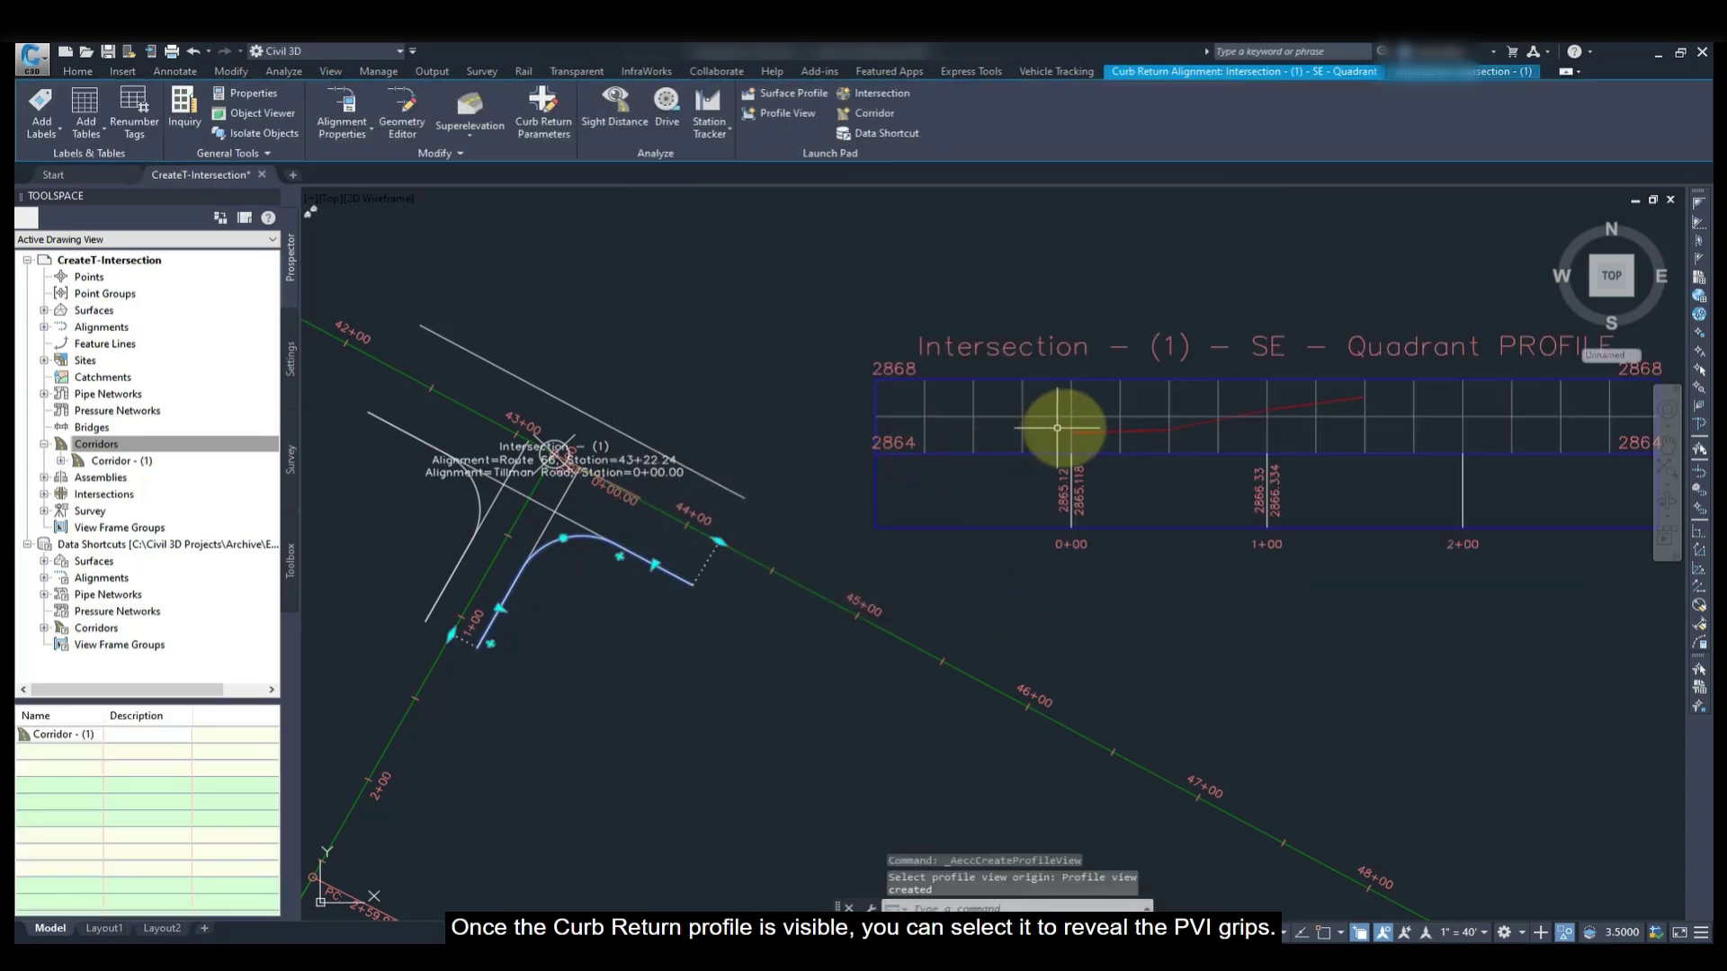
key(Escape)
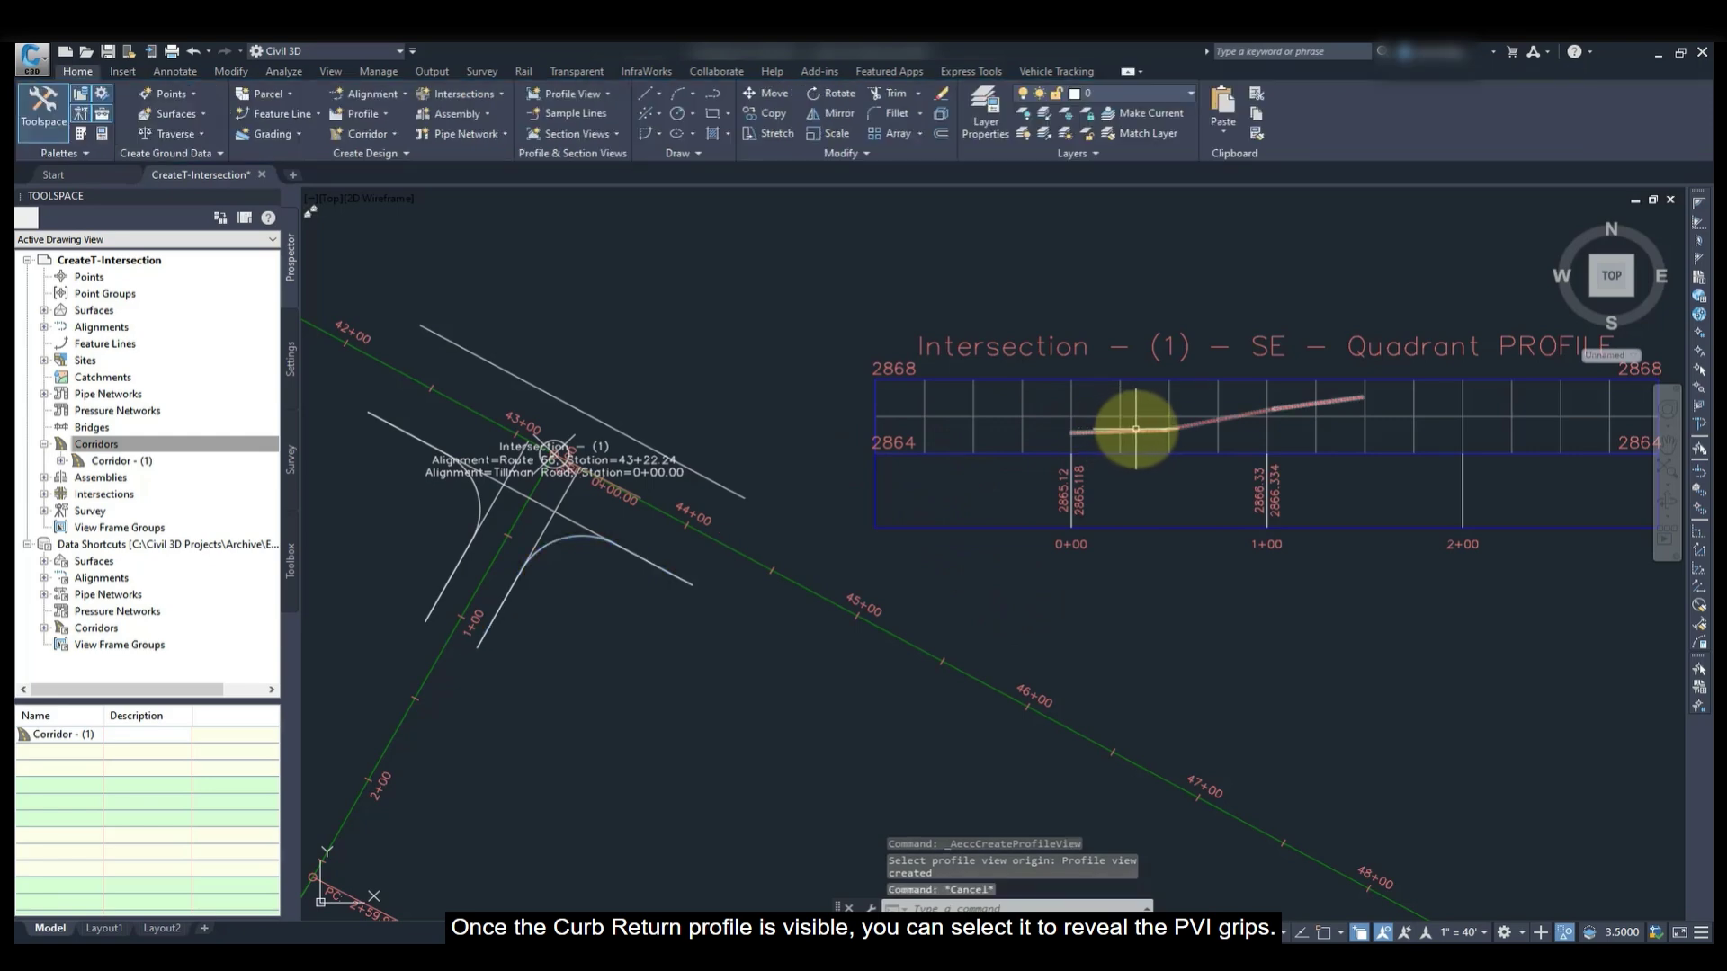
Edit the SE quadrant profile's geometry and insert a PVI at the midpoint of its middle tangent
click(1140, 430)
right_click(1140, 431)
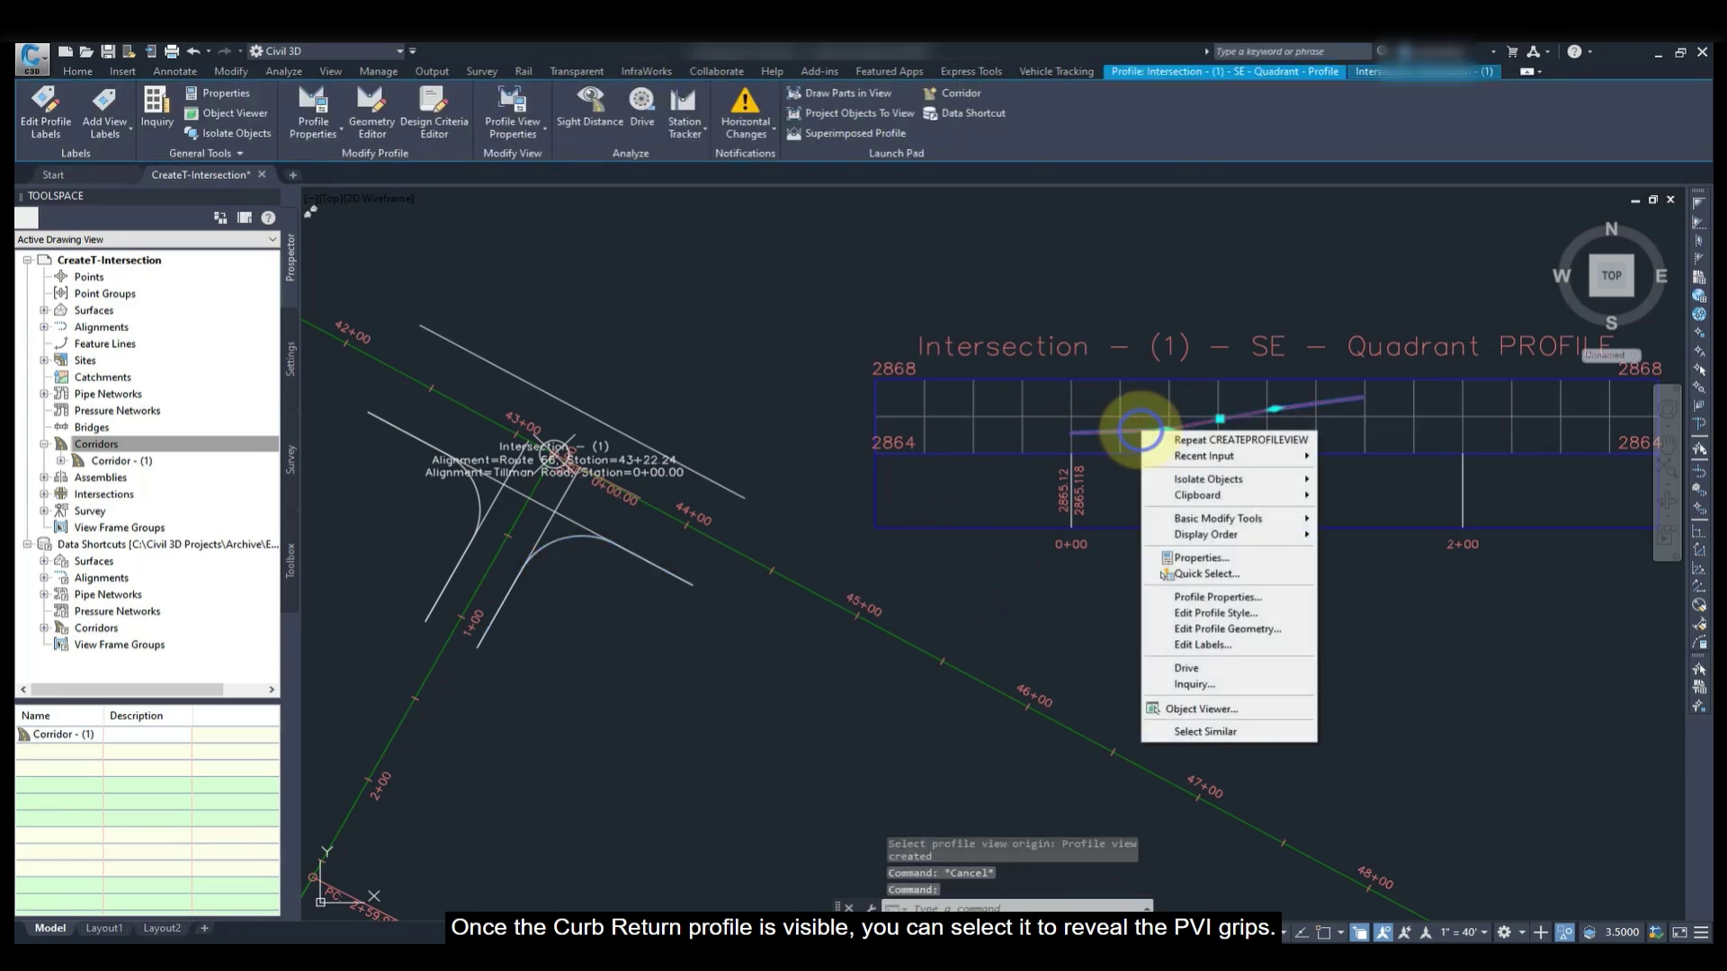
click(1193, 629)
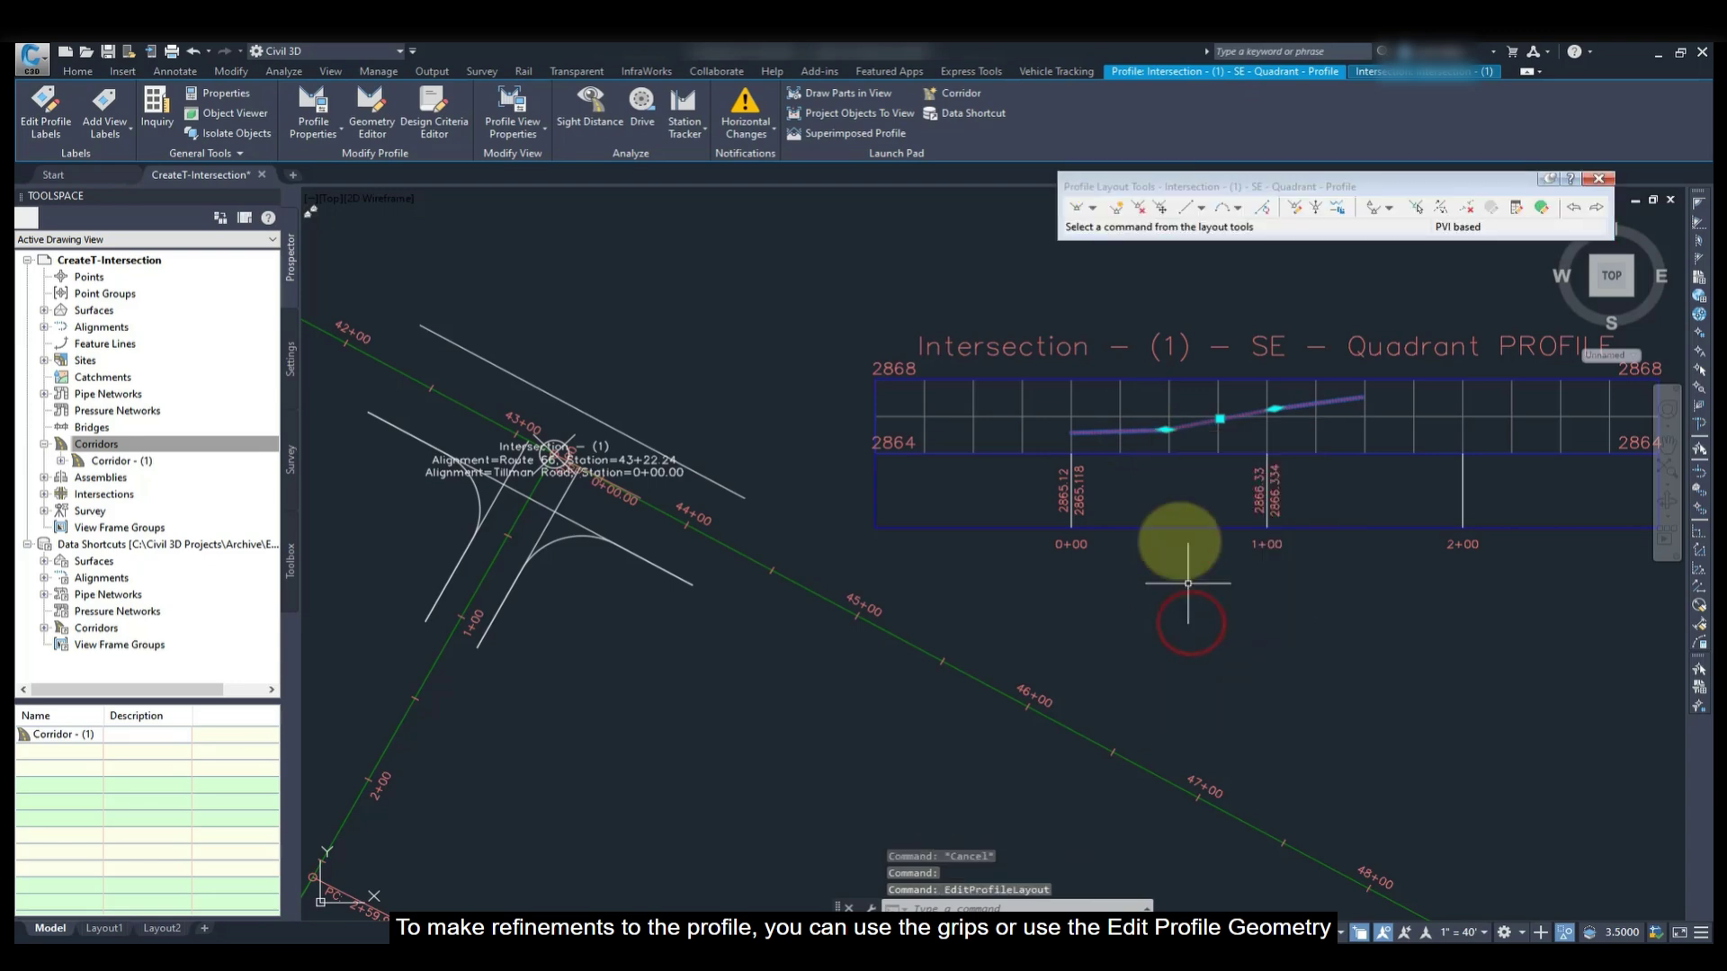
click(1116, 208)
shift+right_click(1111, 292)
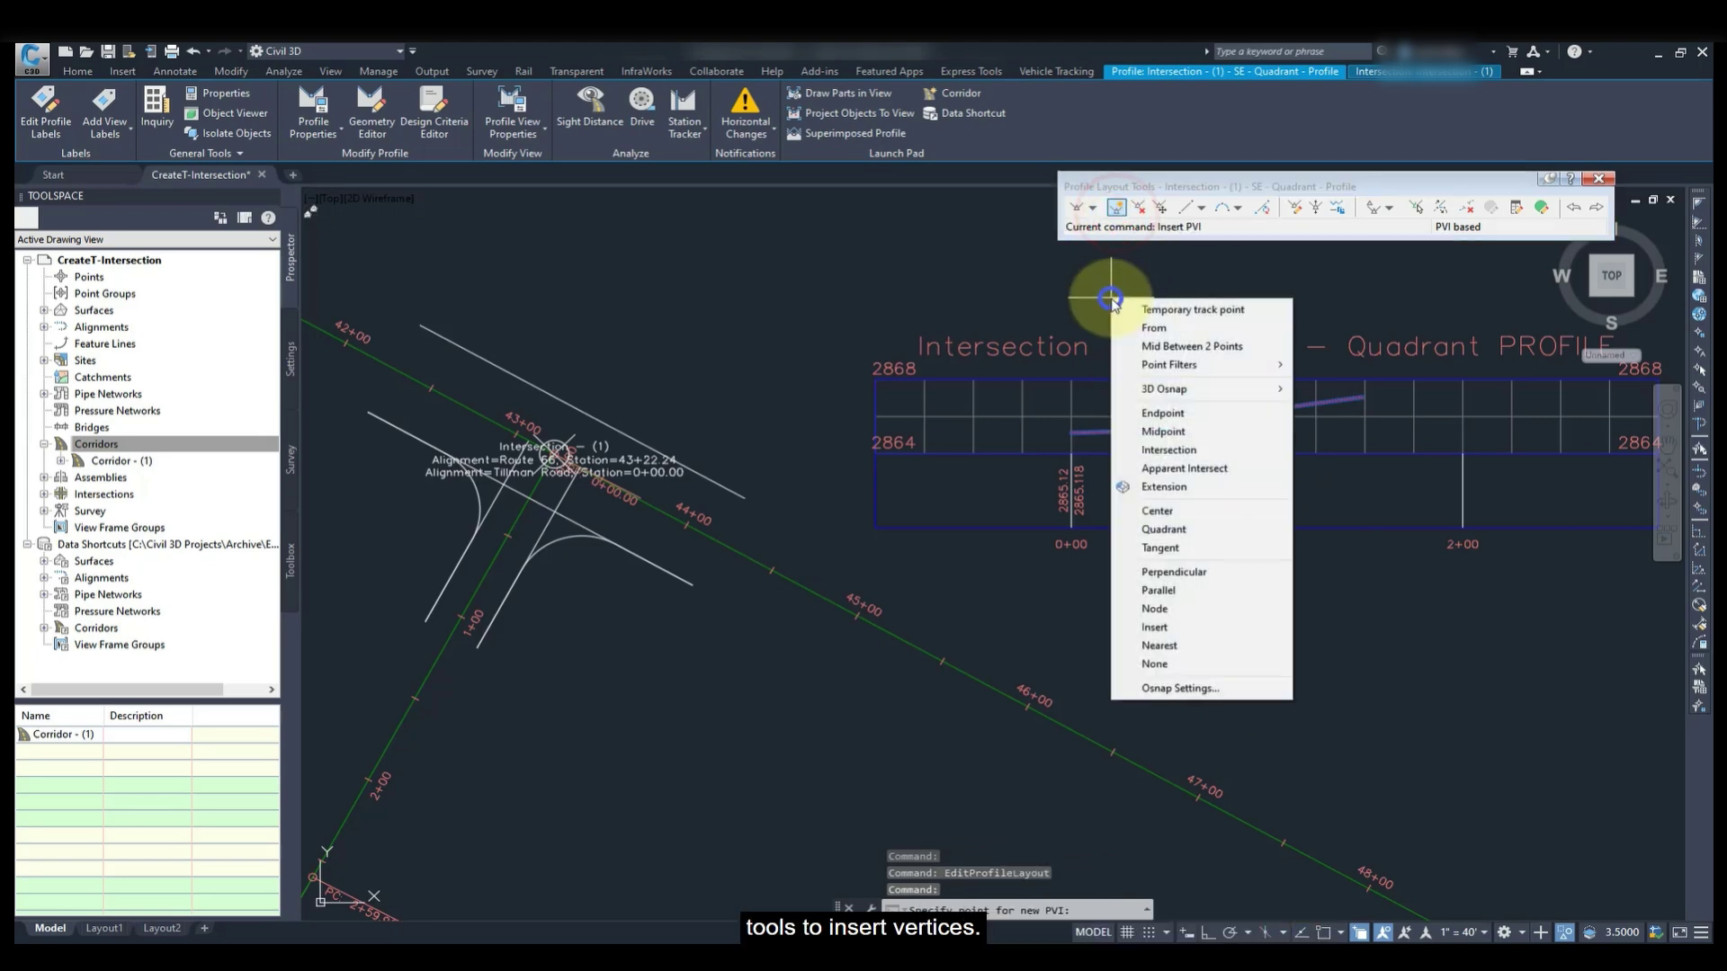
click(1149, 428)
click(1219, 419)
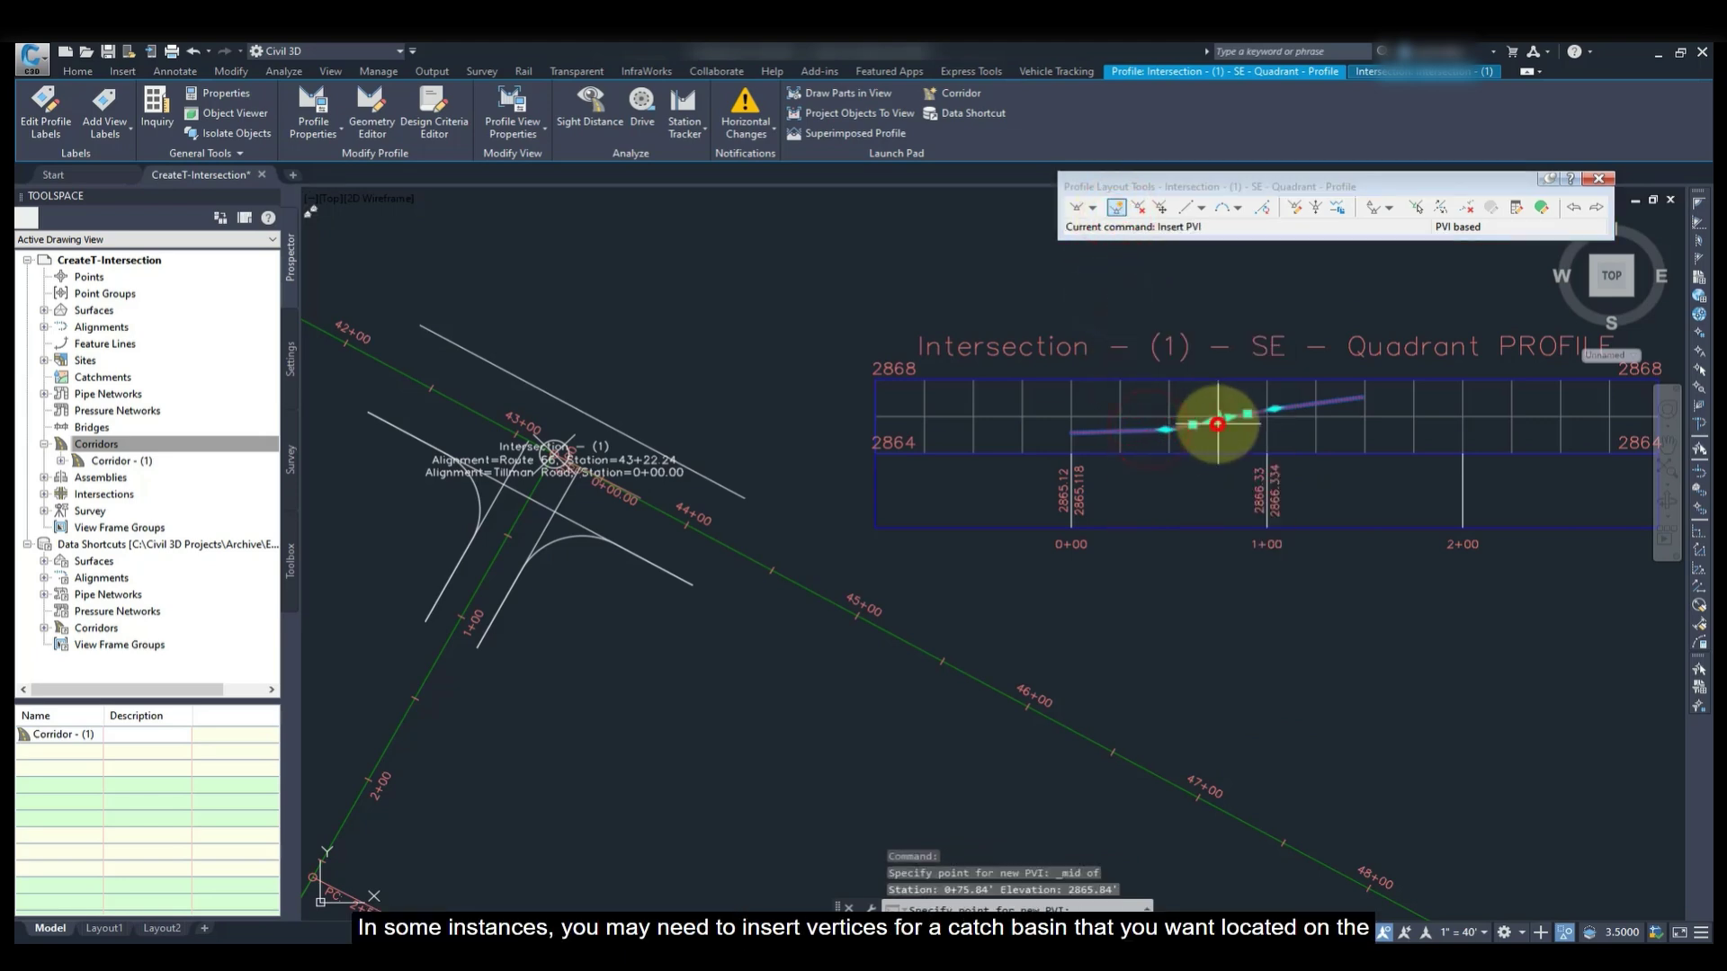
scroll(1220, 419, up, 5)
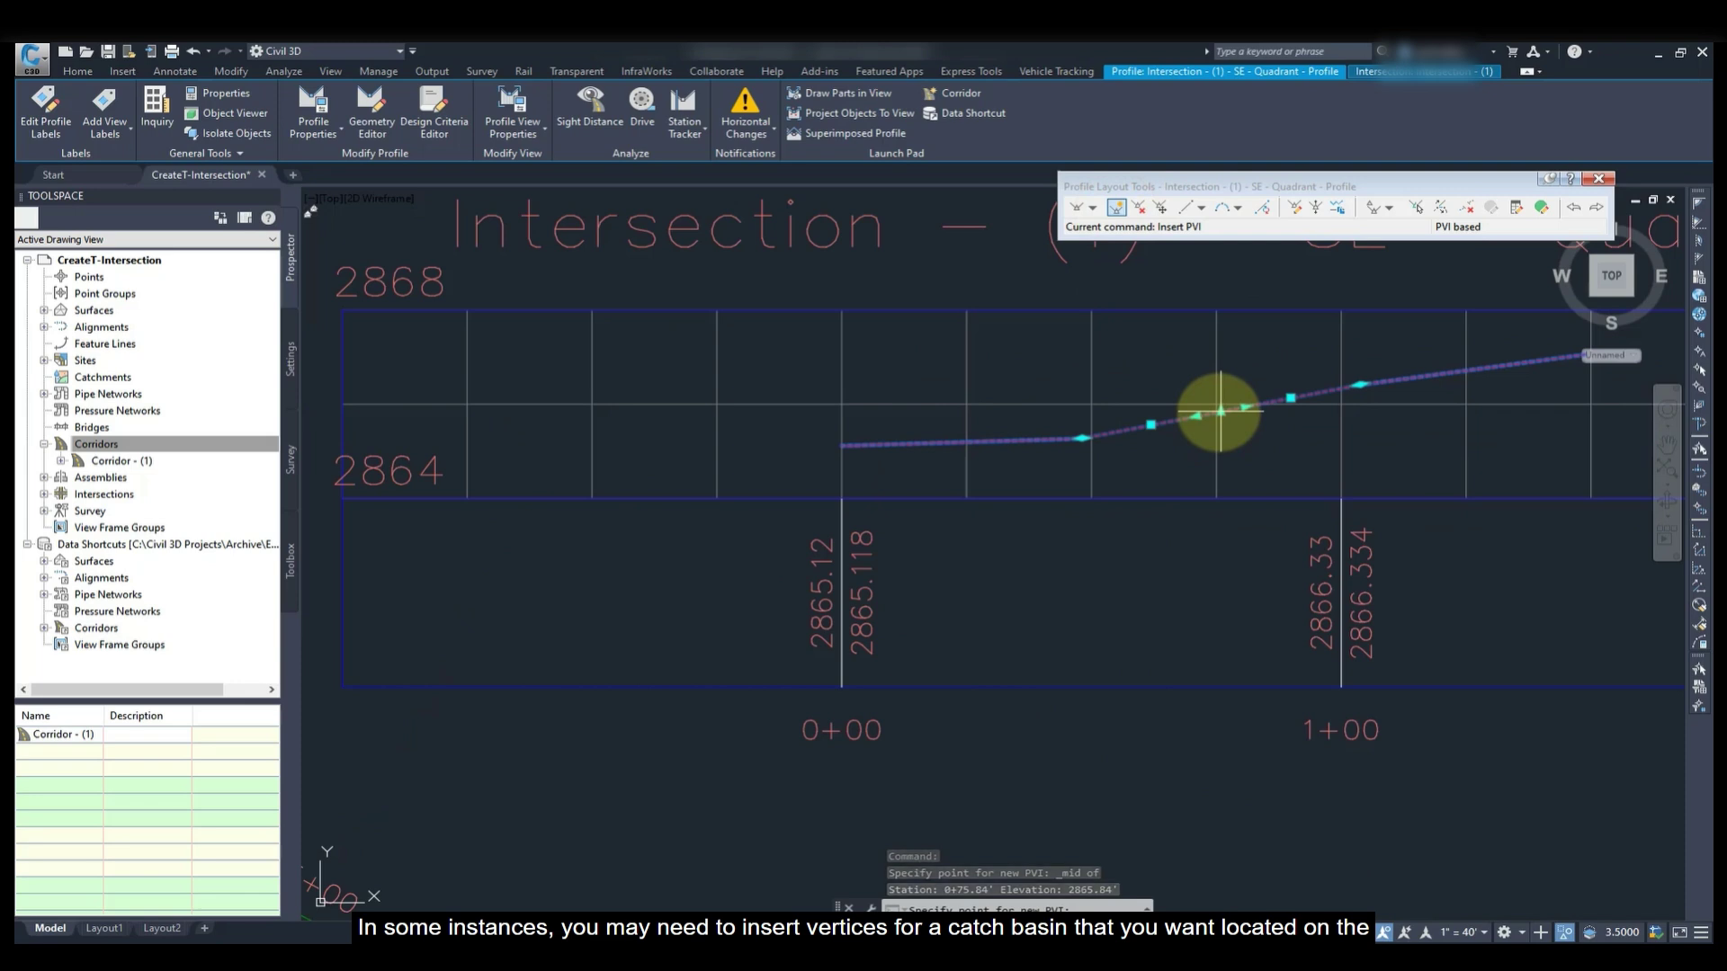
key(Escape)
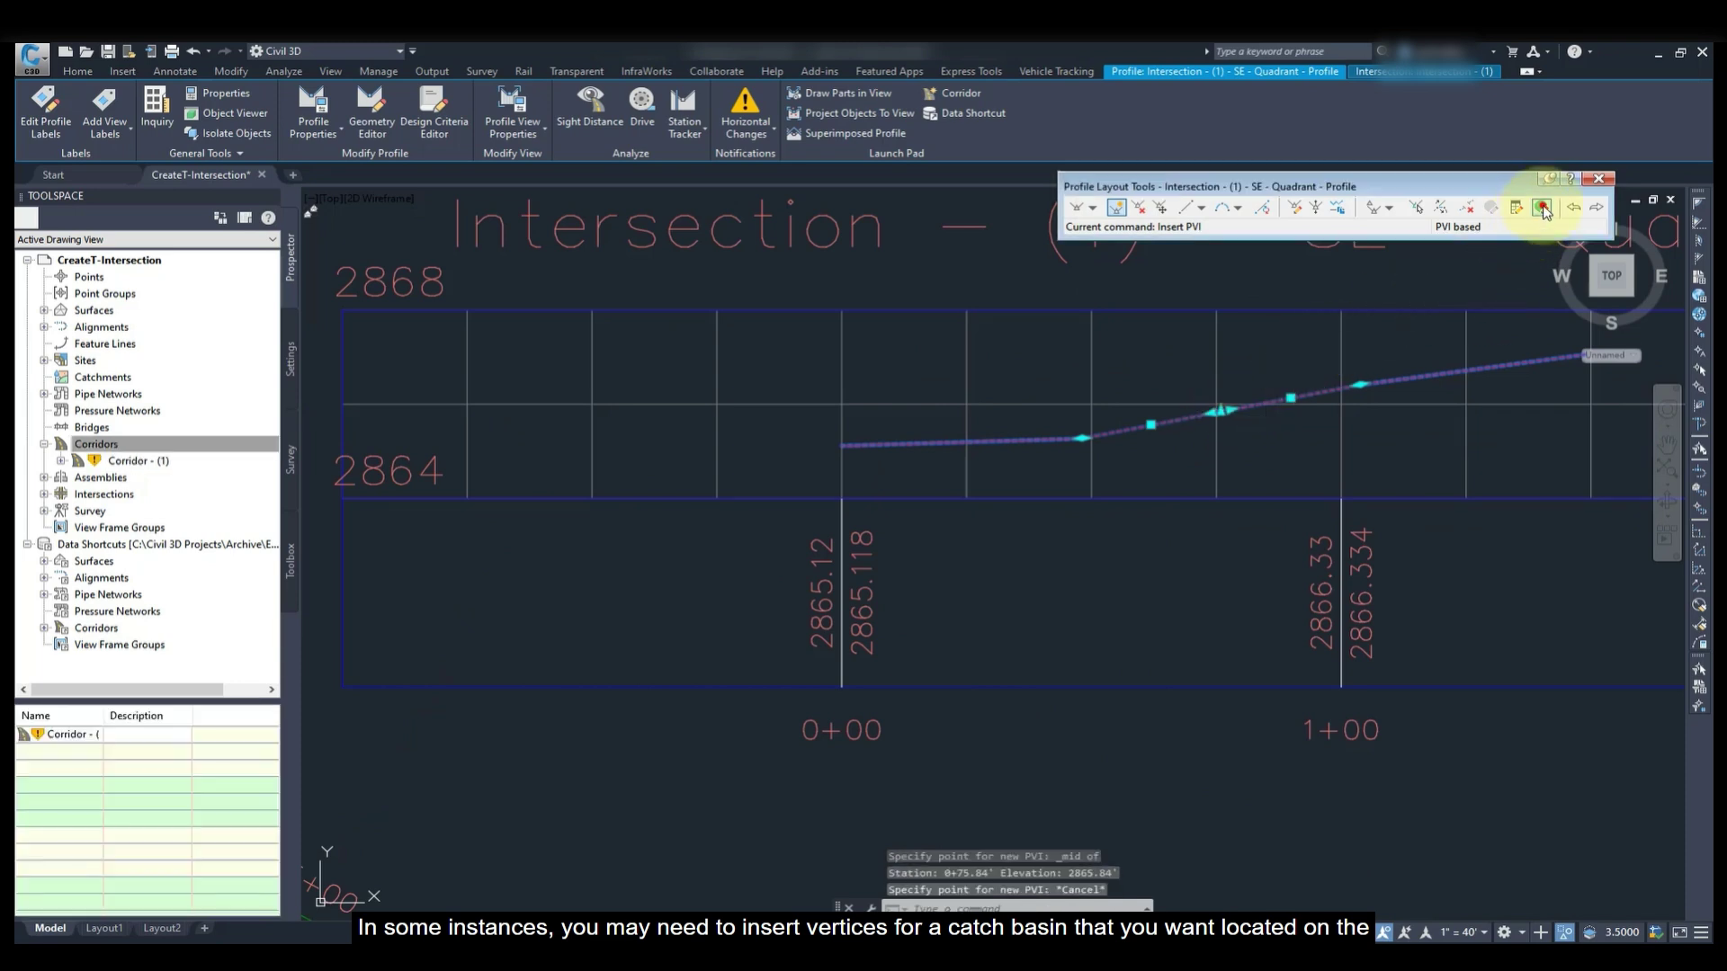
Lower the elevation of the new PVI at station 0+75.84' in the profile's entity table
click(1543, 210)
click(959, 397)
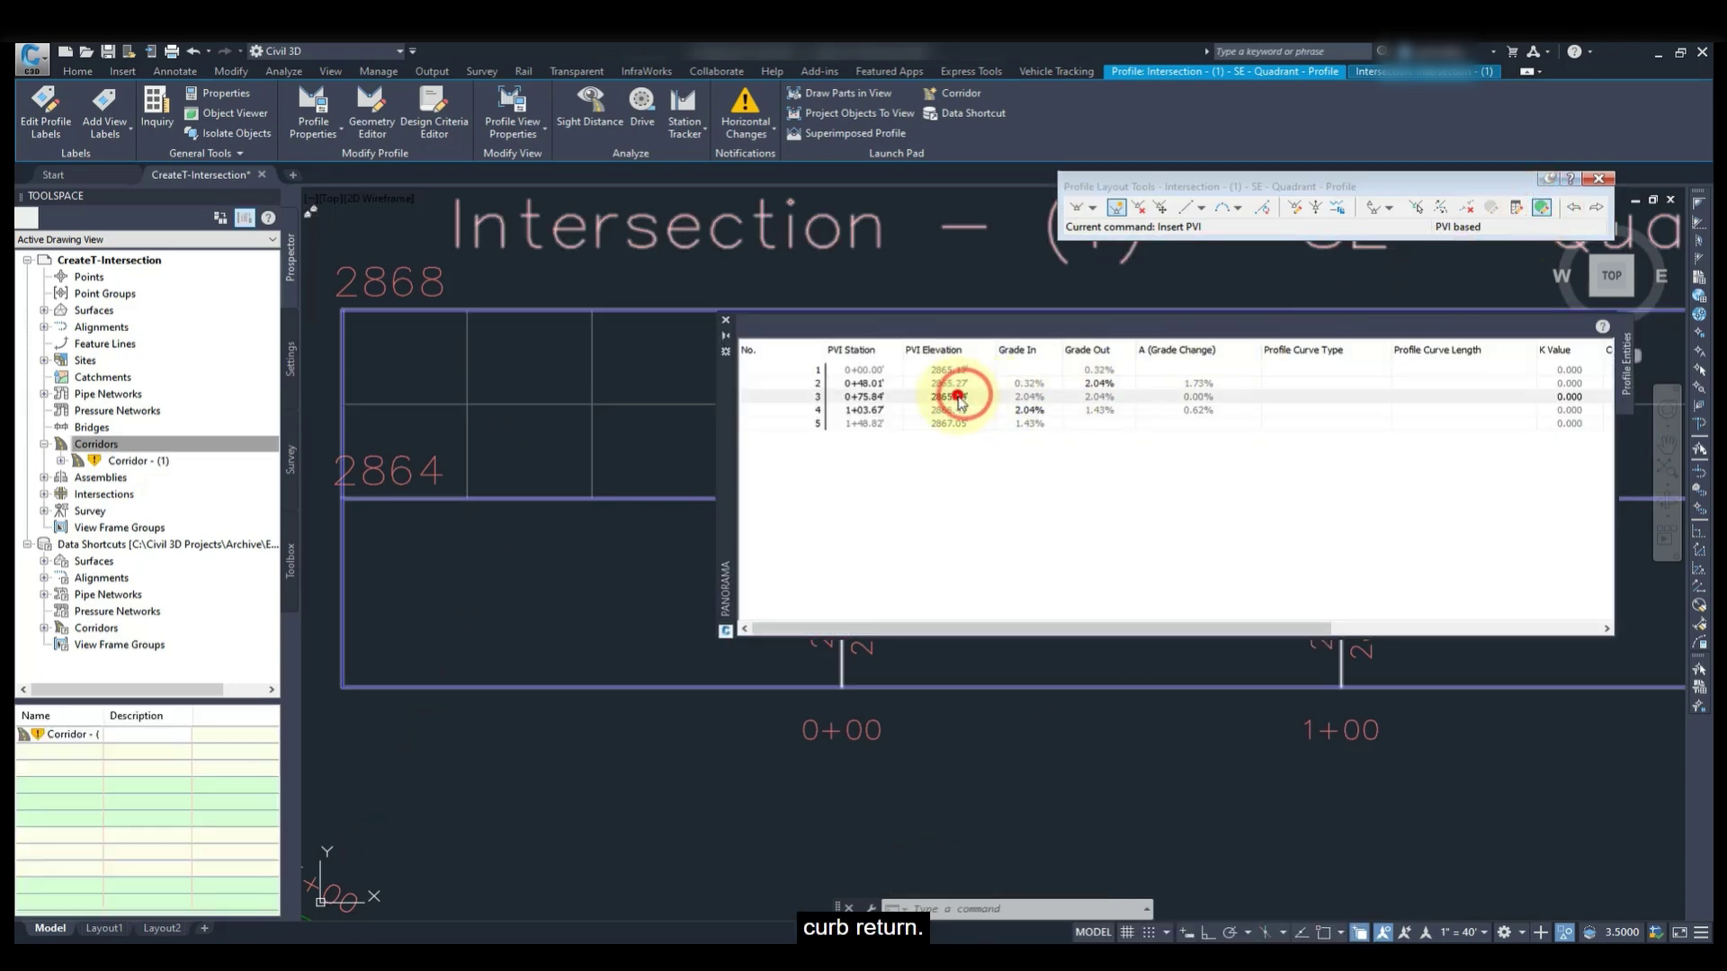
click(957, 396)
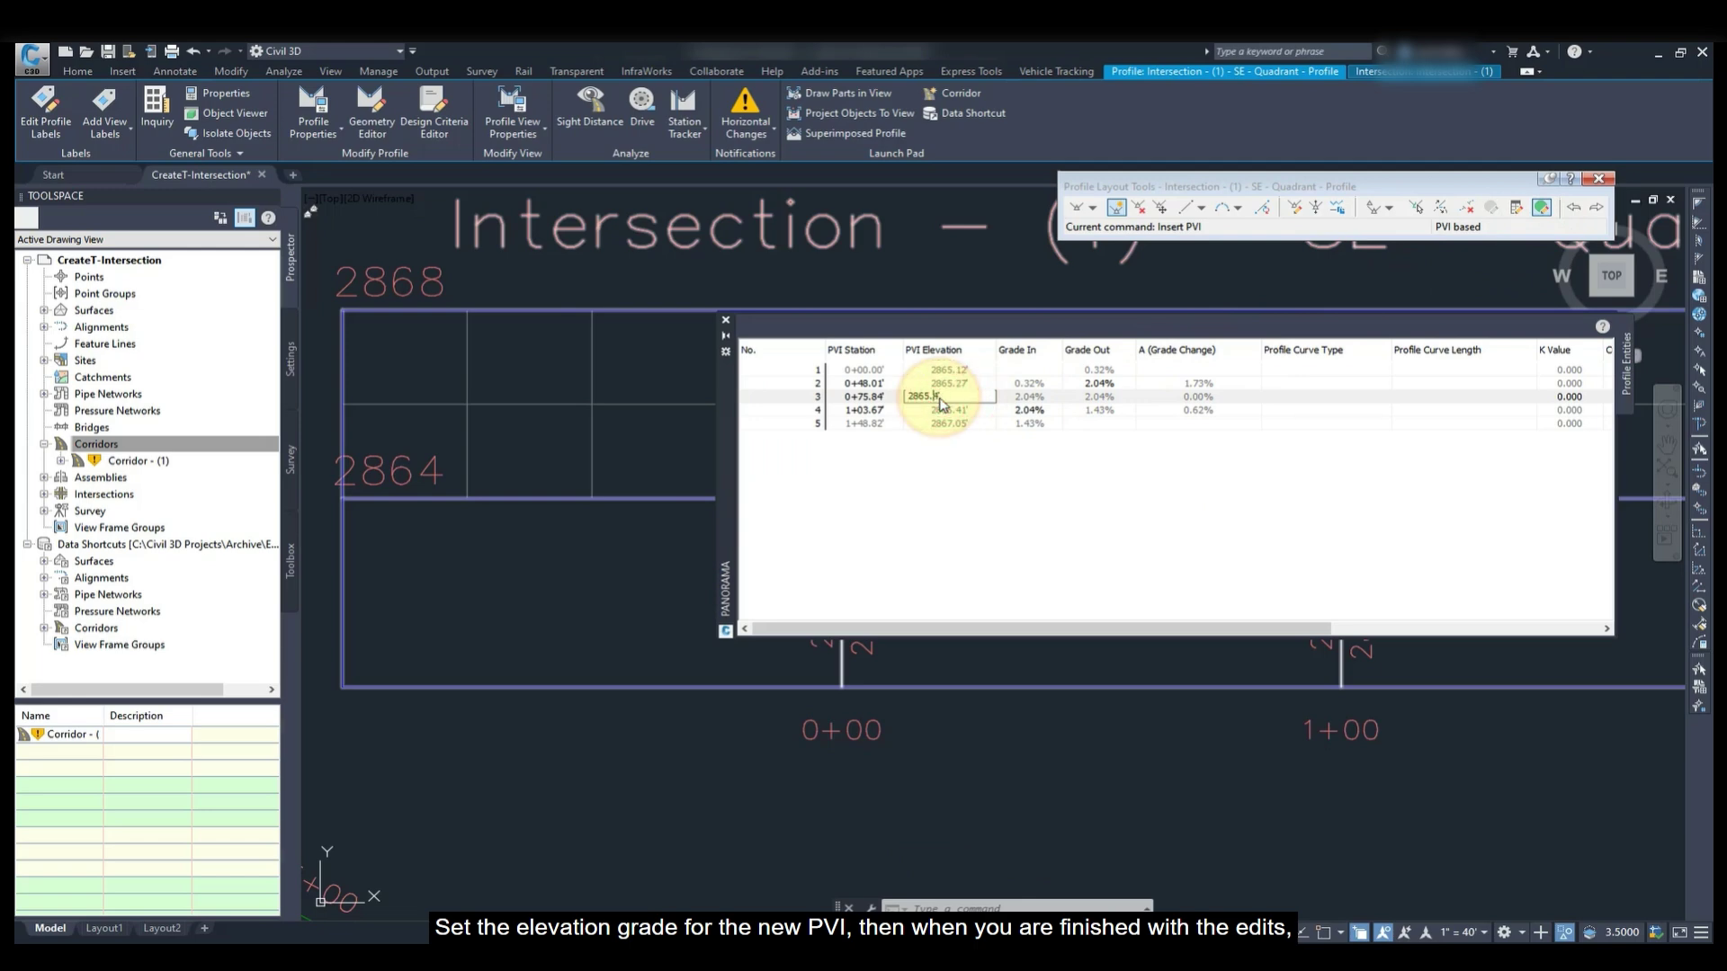
click(725, 320)
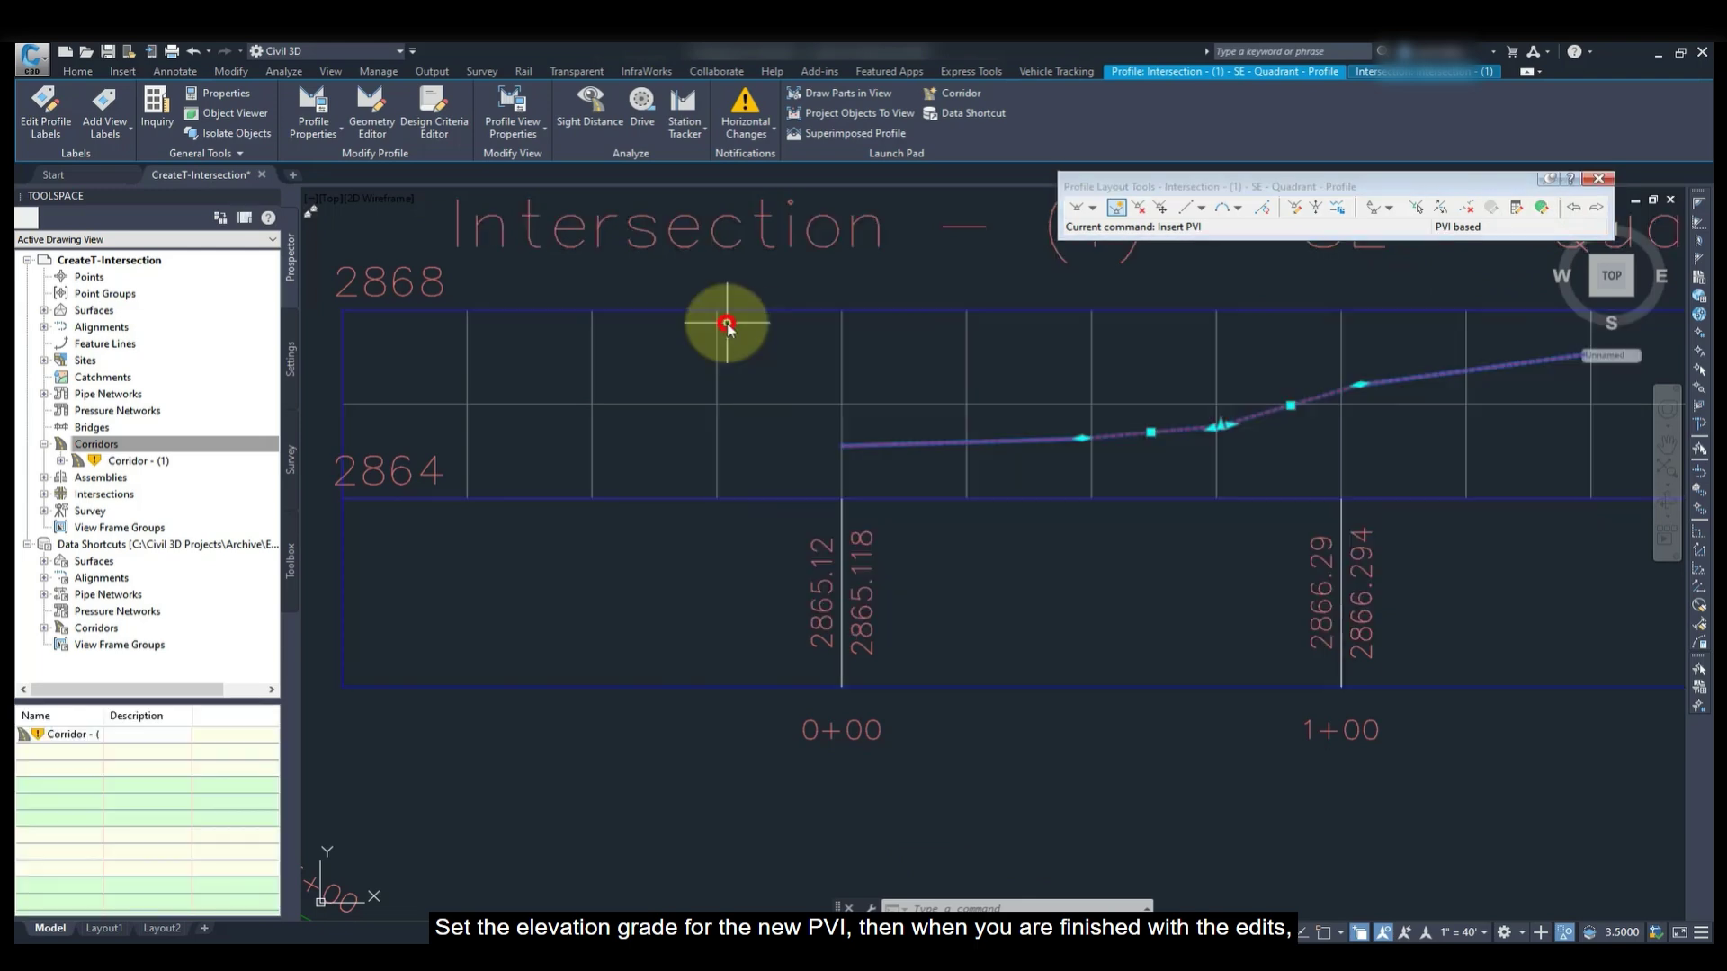
key(Escape)
key(Escape)
Rebuild the out-of-date Corridor - (1) to include the curb return profile edit
click(143, 460)
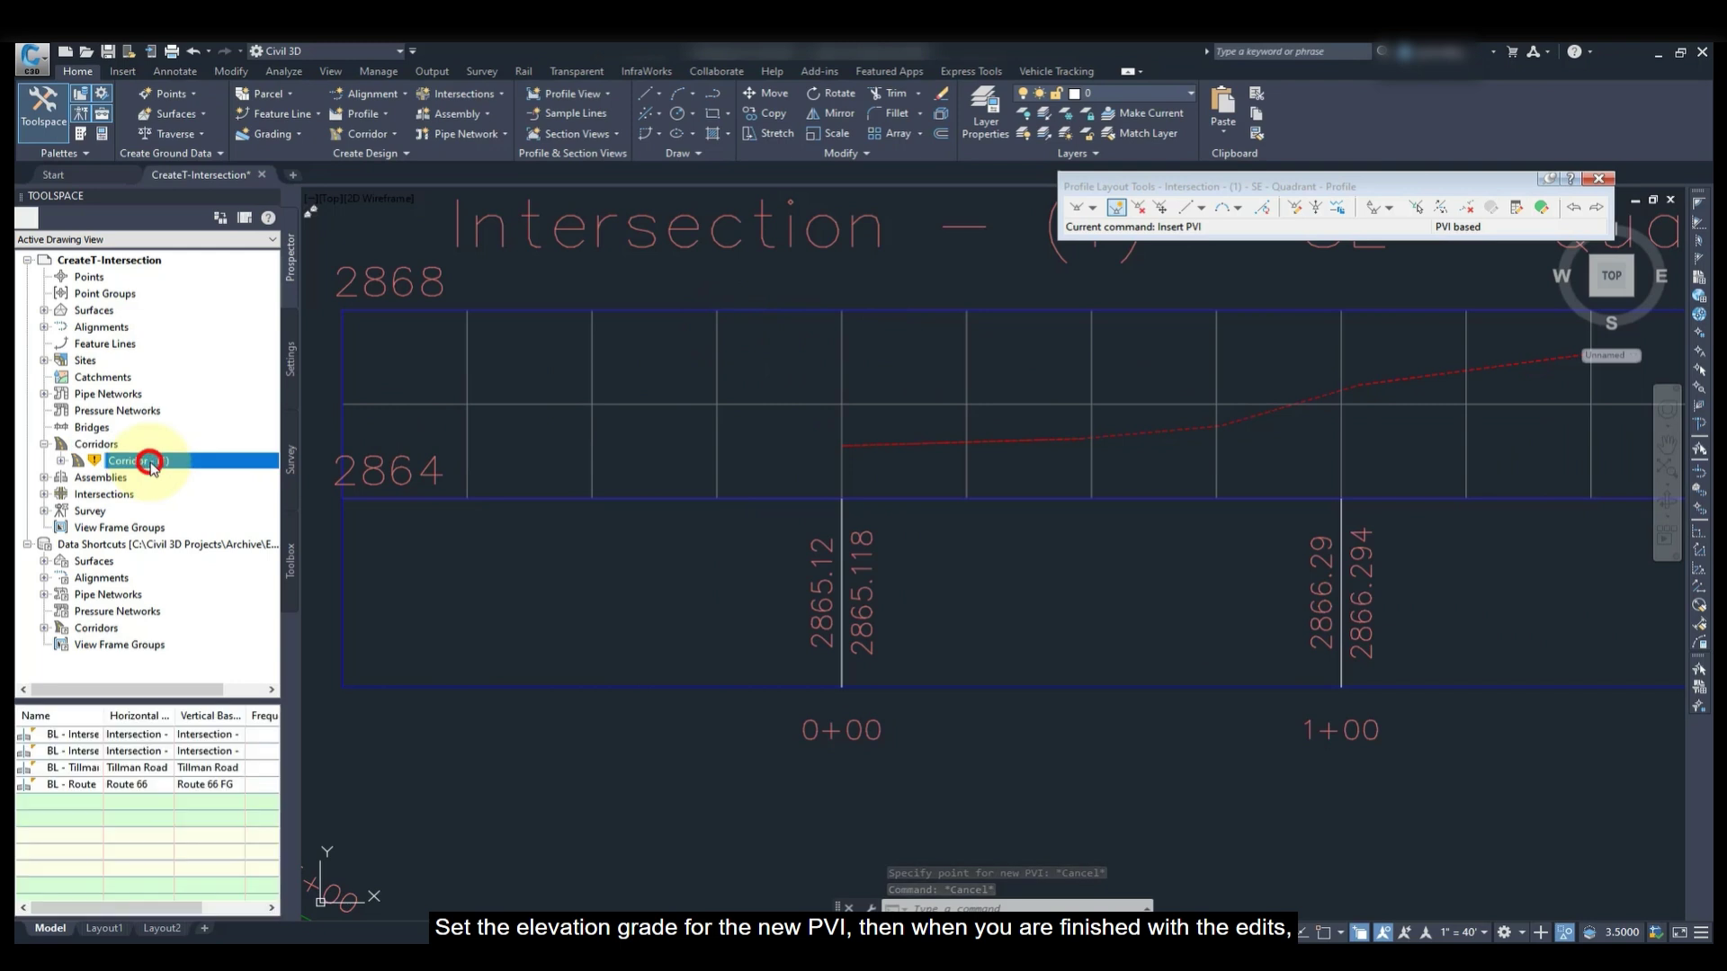
right_click(151, 464)
click(194, 513)
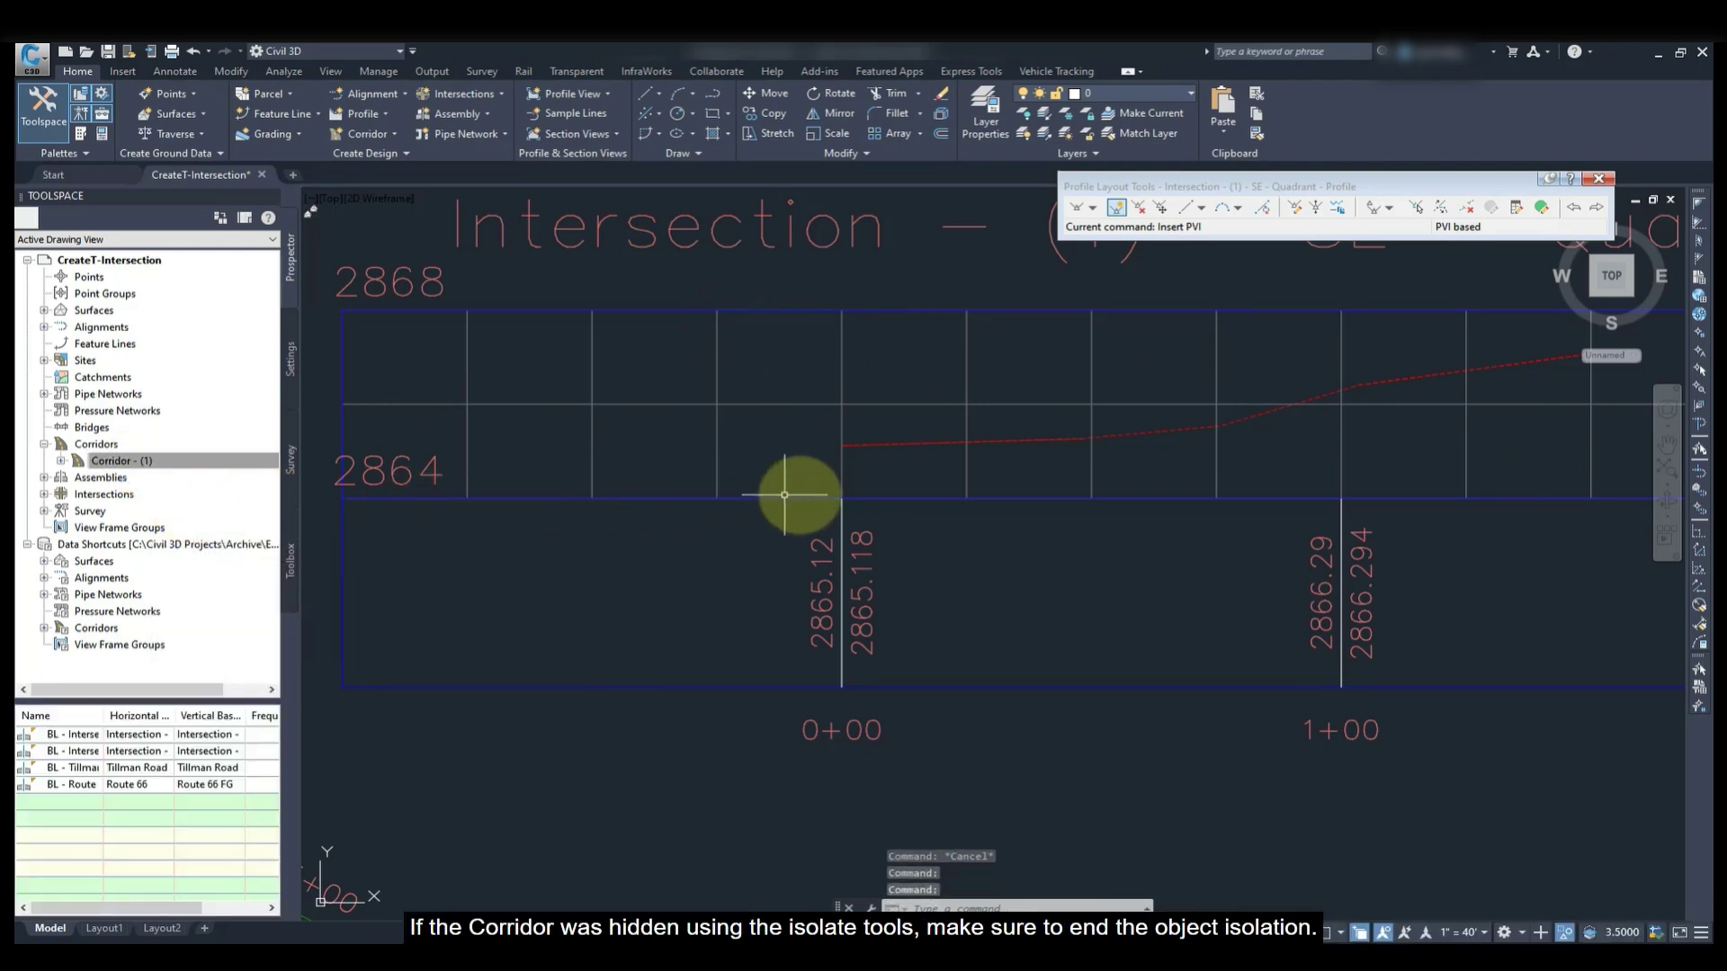
End the object isolation to bring the hidden corridor back into the drawing
scroll(805, 494, down, 5)
middle_drag(805, 494, 1034, 494)
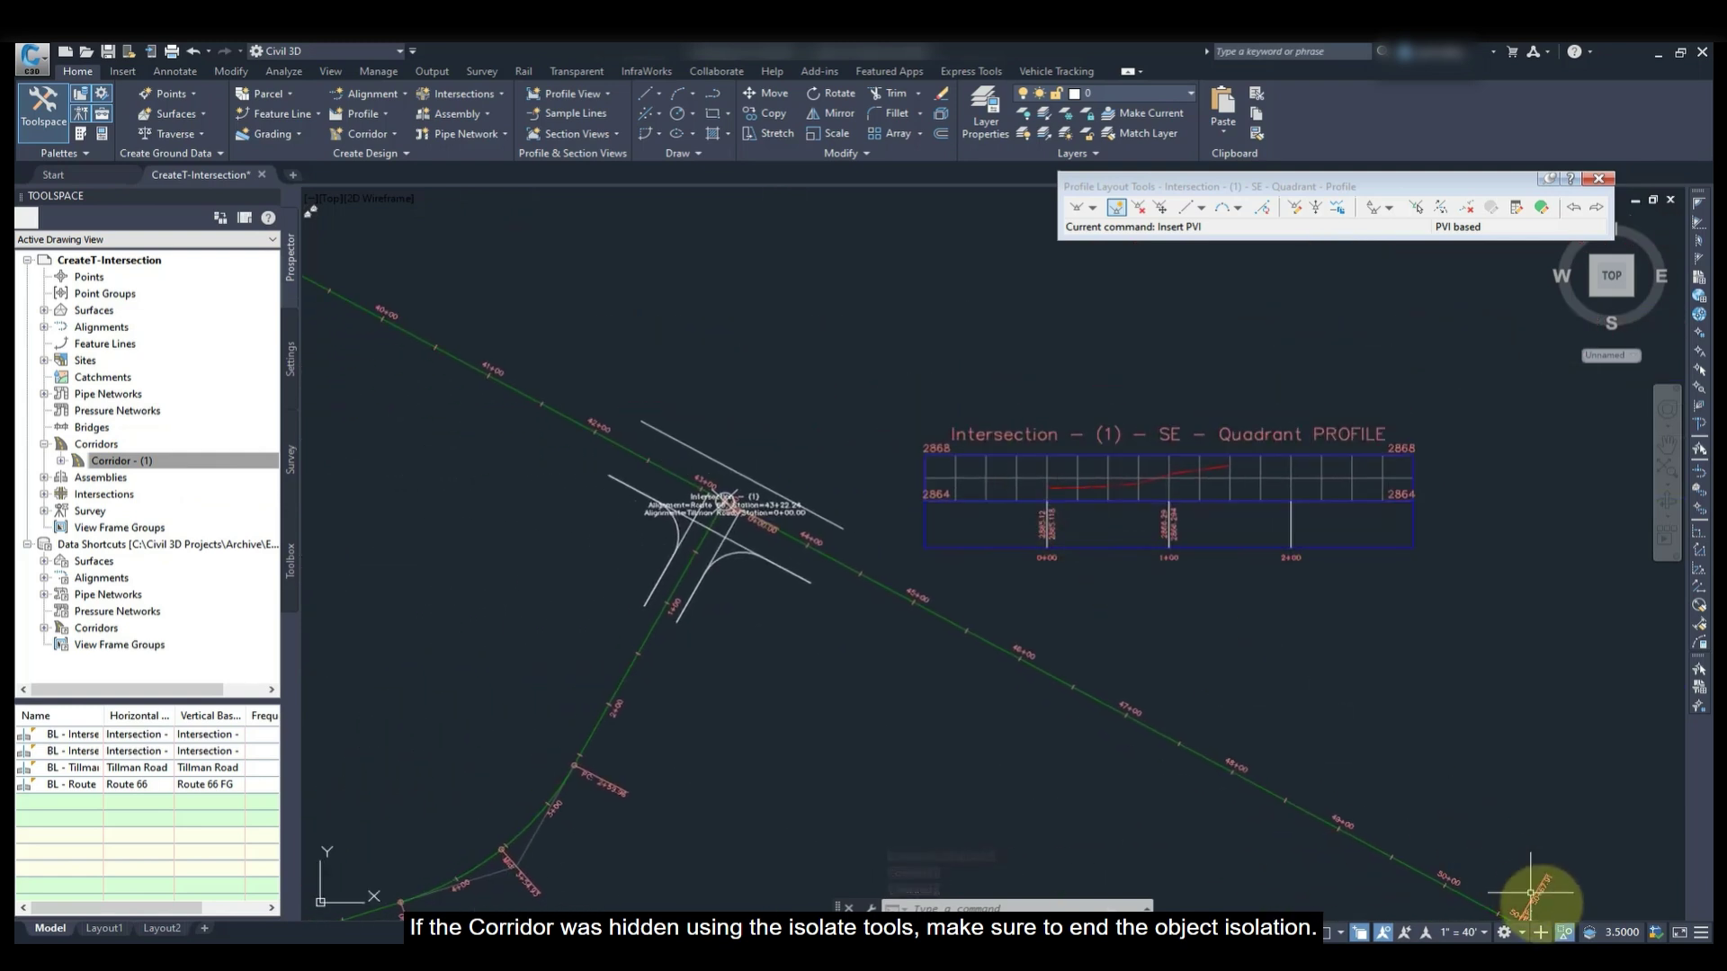
click(1565, 933)
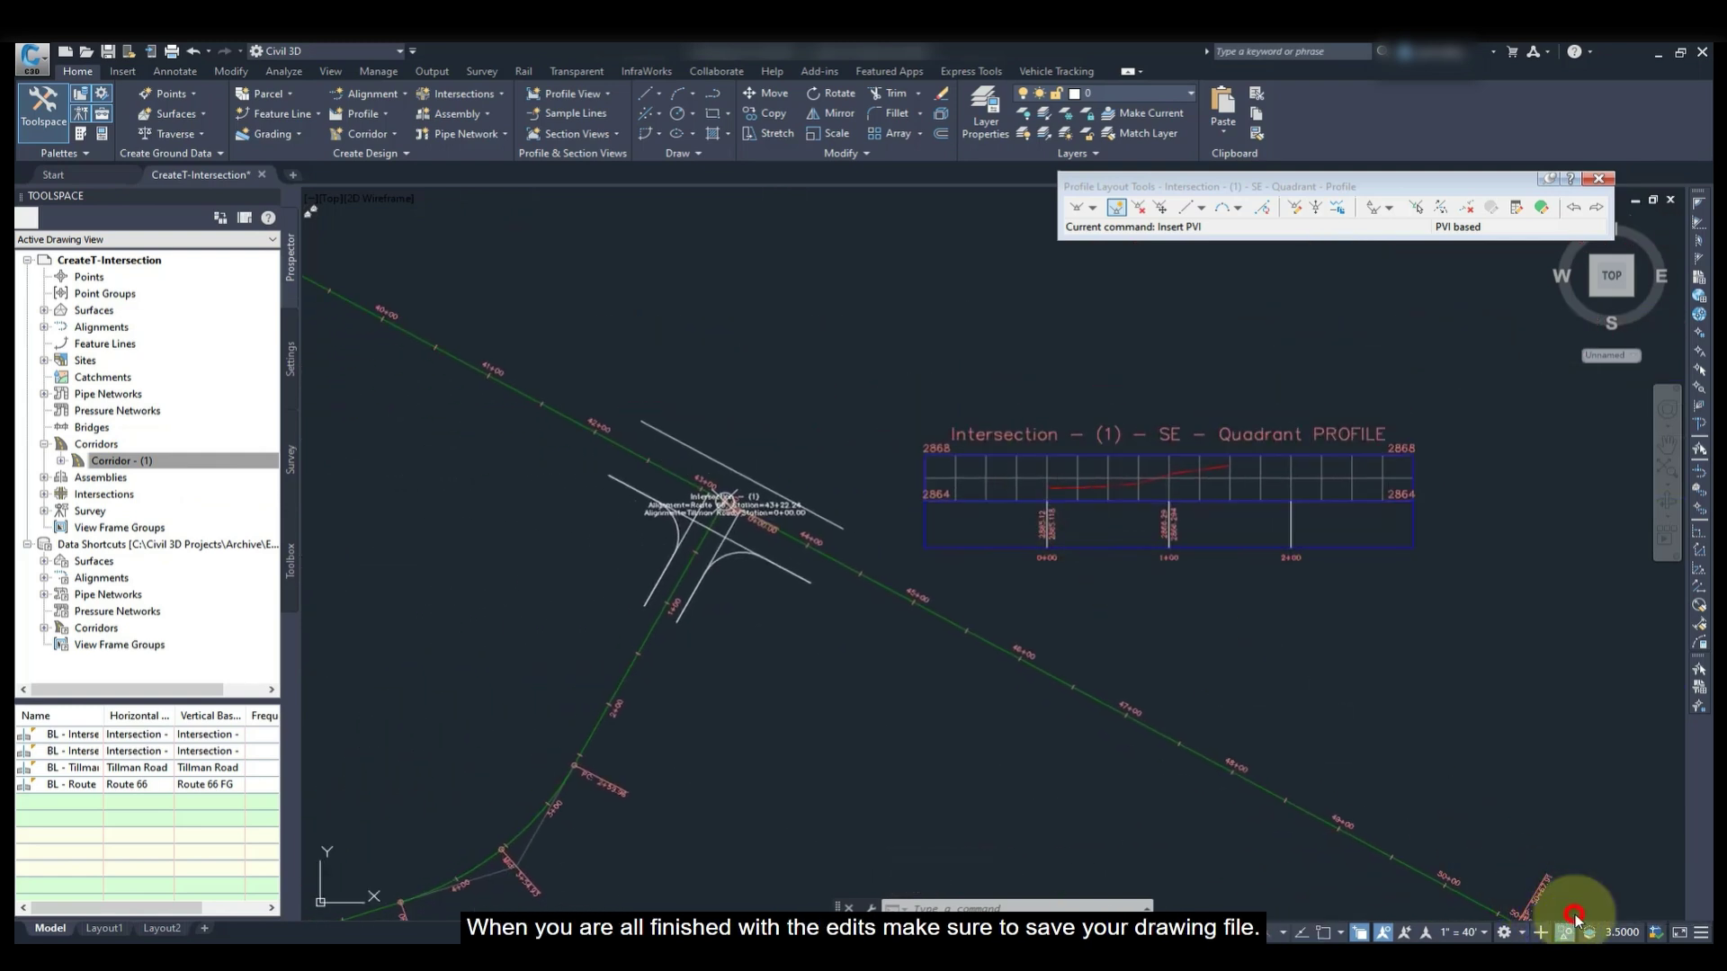